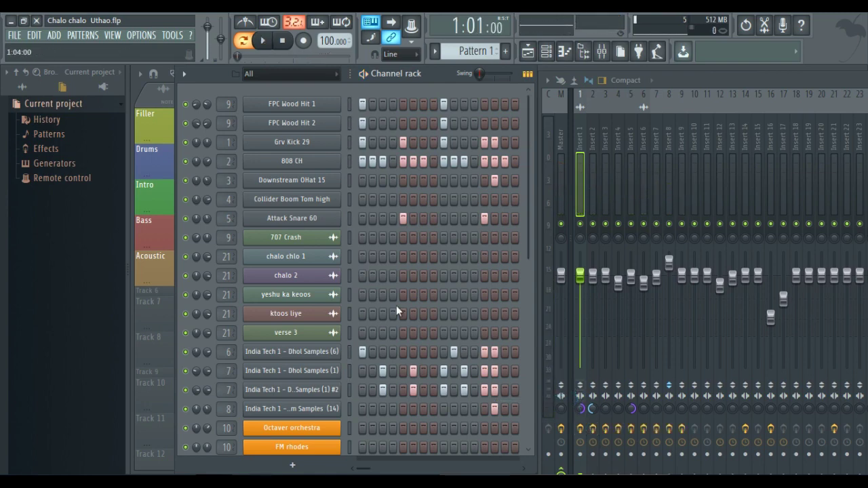
# Play Pattern 1 to audition the beat, and stop playback
pyautogui.press('space')
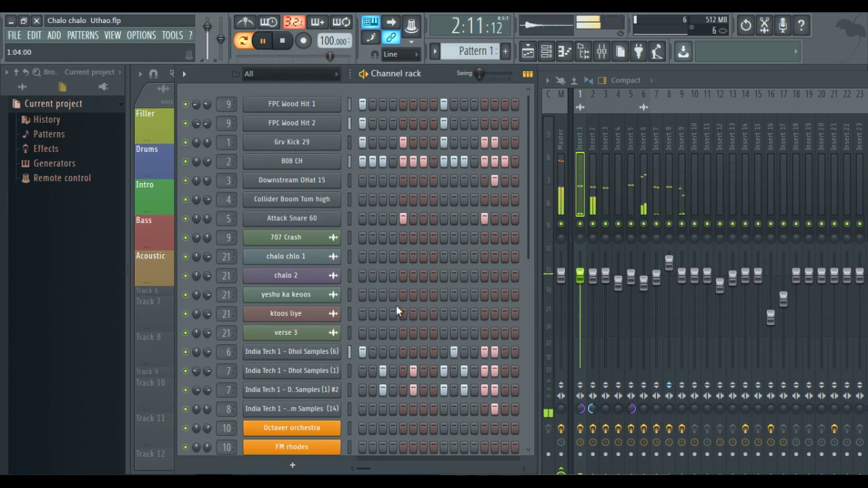
pyautogui.press('space')
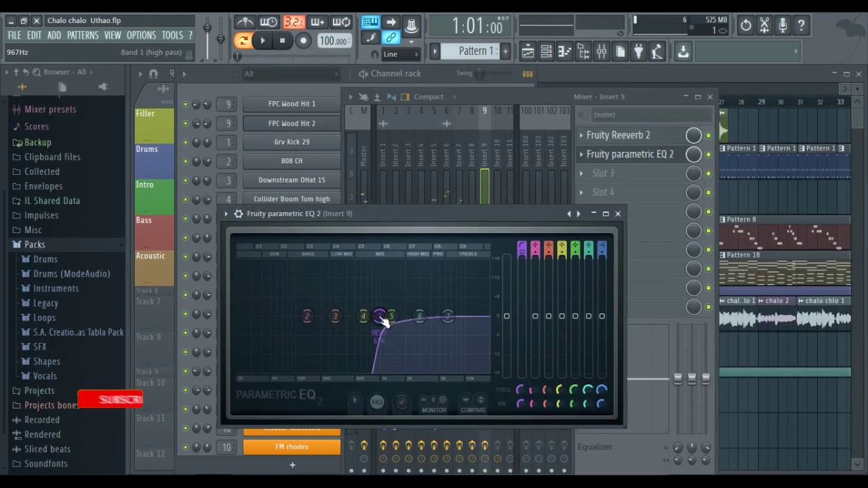
# Lower the high-pass cutoff of band 1 in Insert 9's Fruity parametric EQ 2 slightly and audition the sound
pyautogui.scroll(-2, 378, 316)
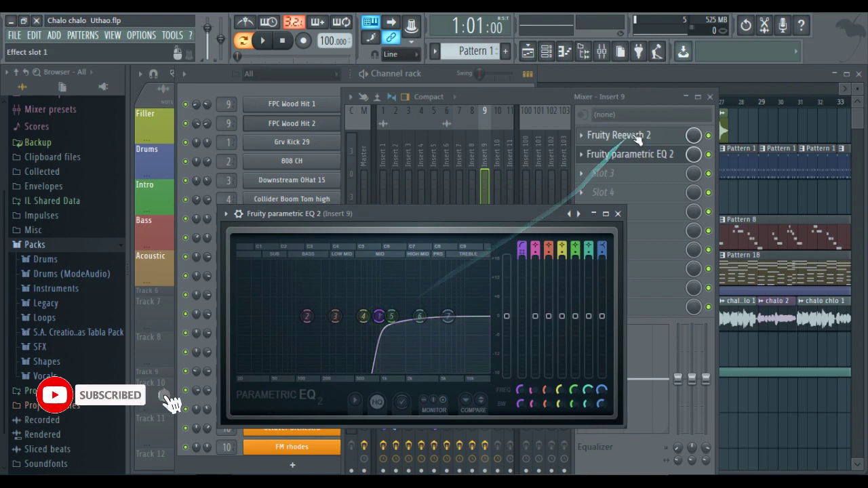
pyautogui.moveTo(643, 177); pyautogui.dragTo(641, 161)
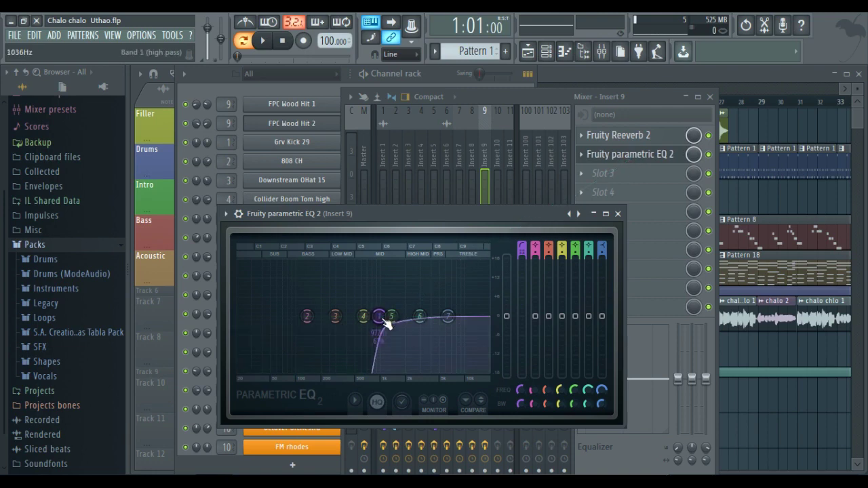
pyautogui.moveTo(386, 324)
pyautogui.mouseDown()
pyautogui.moveTo(58, 301)
pyautogui.moveTo(389, 300)
pyautogui.moveTo(381, 319)
pyautogui.mouseUp()
pyautogui.press('space')
pyautogui.press('space')
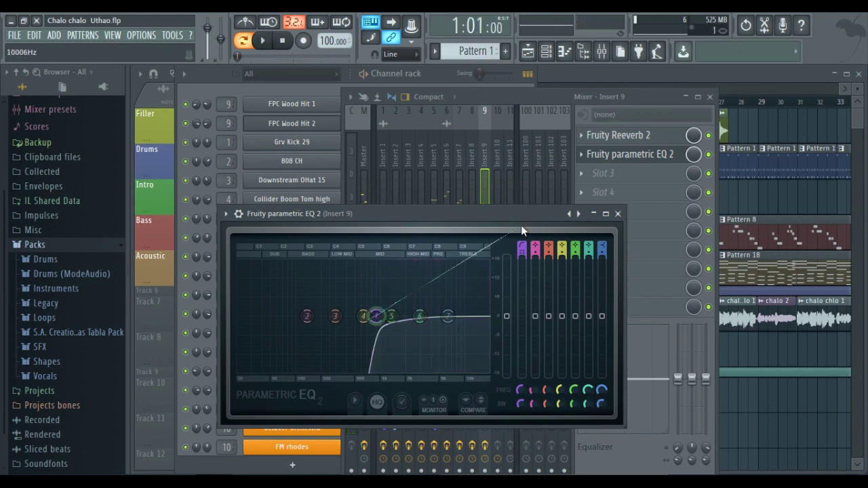
# Place Fruity parametric EQ 2 ahead of Fruity Reeverb 2 on Insert 9 and lower the band 1 cutoff further during playback
pyautogui.moveTo(624, 154); pyautogui.dragTo(624, 135)
pyautogui.press('space')
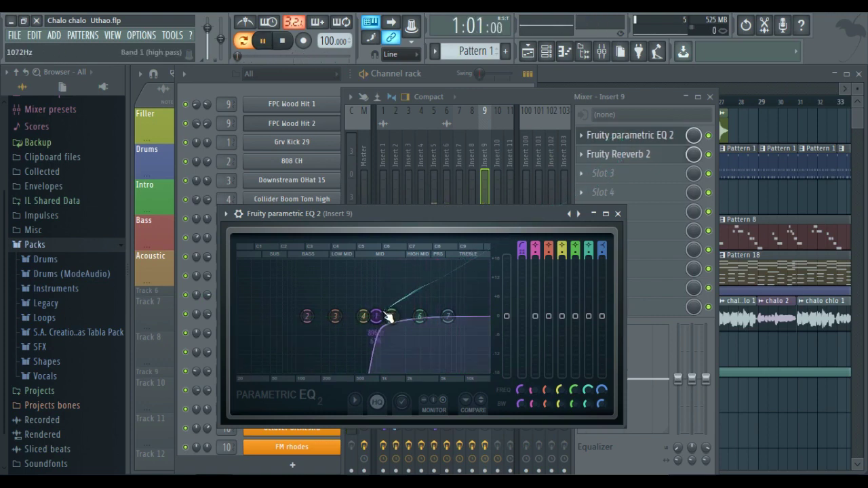
pyautogui.moveTo(377, 317)
pyautogui.mouseDown()
pyautogui.moveTo(360, 318)
pyautogui.moveTo(380, 312)
pyautogui.mouseUp()
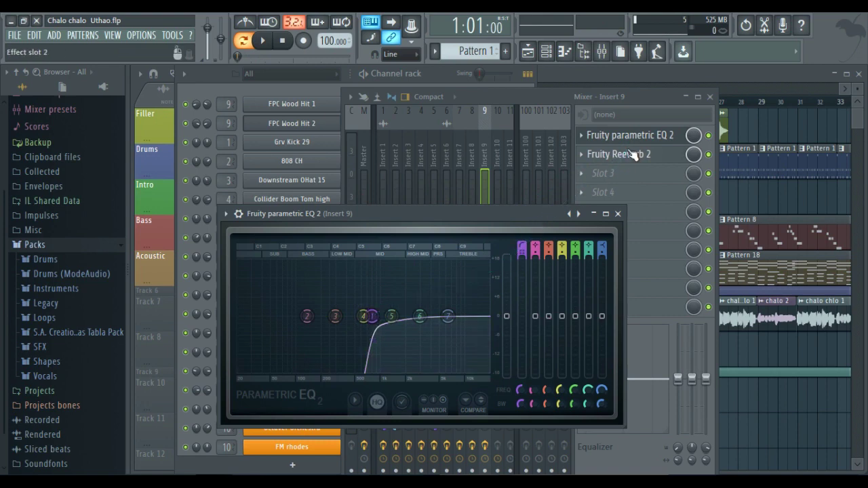
pyautogui.moveTo(630, 139)
pyautogui.mouseDown()
pyautogui.moveTo(633, 159)
pyautogui.moveTo(632, 139)
pyautogui.mouseUp()
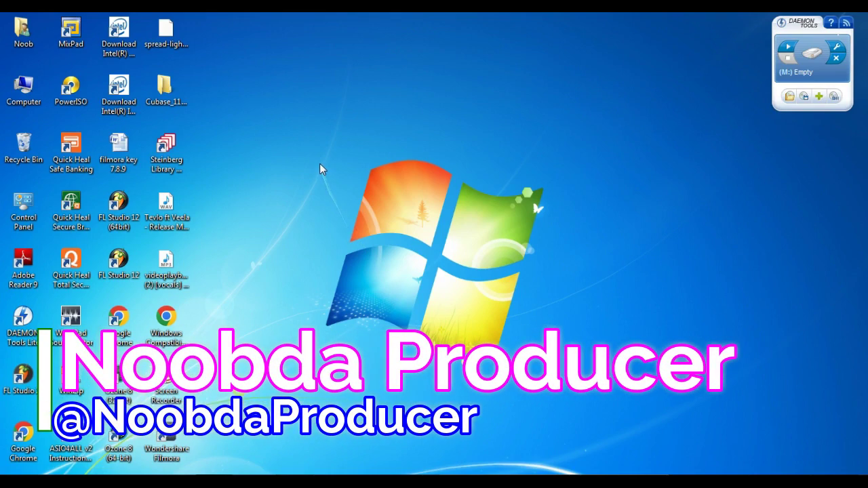
# Refresh the desktop and view the computer's system properties for the processor, memory and system type
pyautogui.rightClick(319, 164)
pyautogui.click(352, 203)
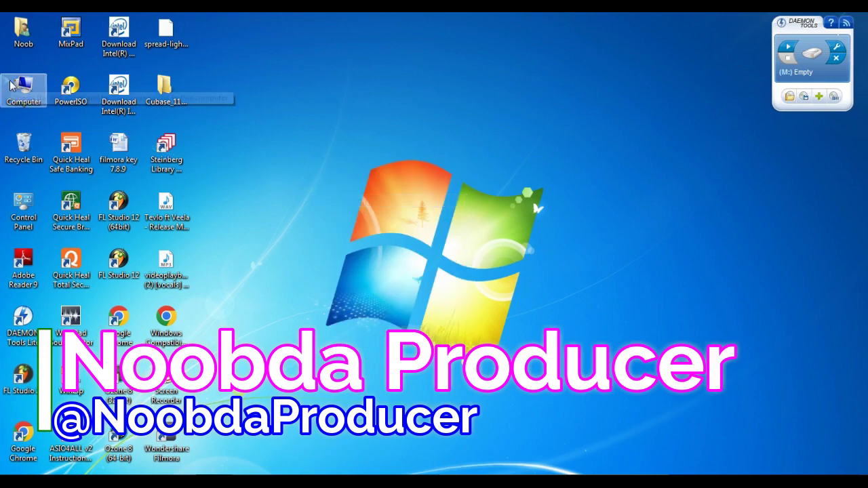
pyautogui.rightClick(11, 82)
pyautogui.click(49, 202)
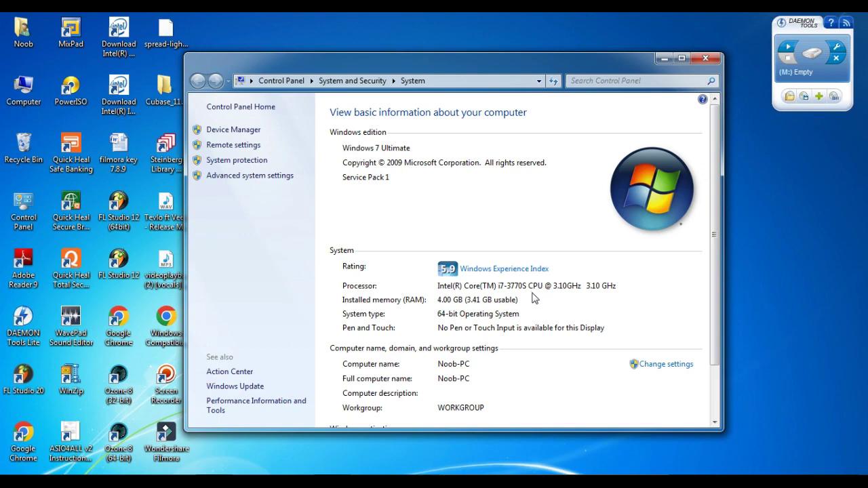
pyautogui.click(706, 59)
pyautogui.rightClick(478, 170)
pyautogui.click(495, 206)
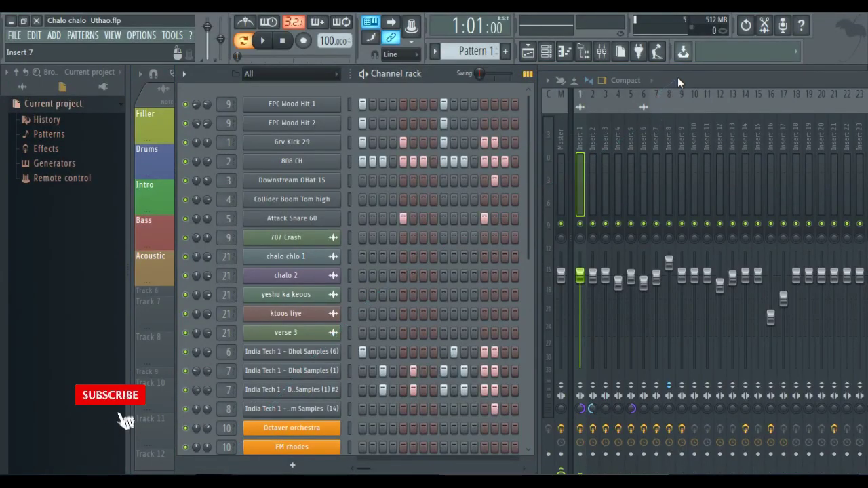
# Move the mixer over the channel rack and try disabling the effect slots of Inserts 1 and 2
pyautogui.moveTo(678, 81); pyautogui.dragTo(323, 72)
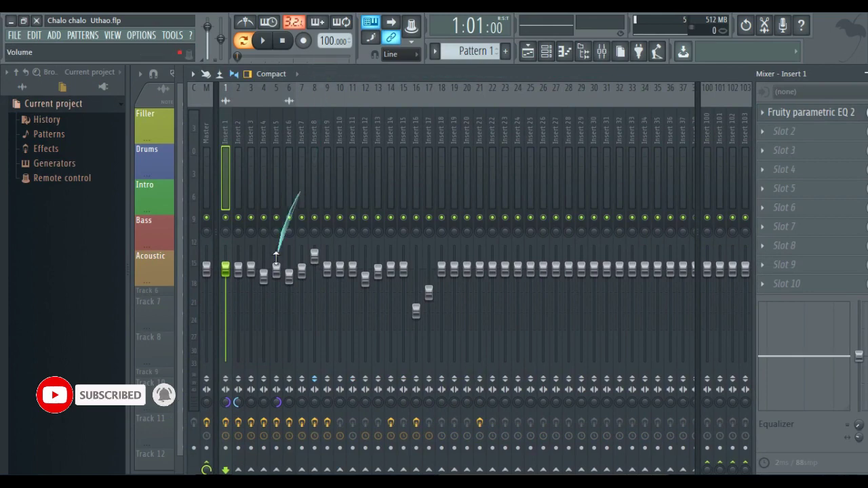
pyautogui.click(225, 422)
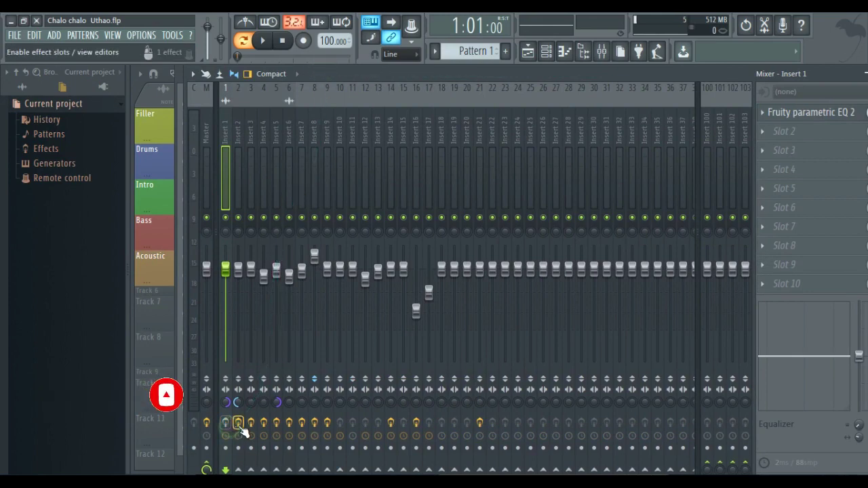
pyautogui.click(238, 423)
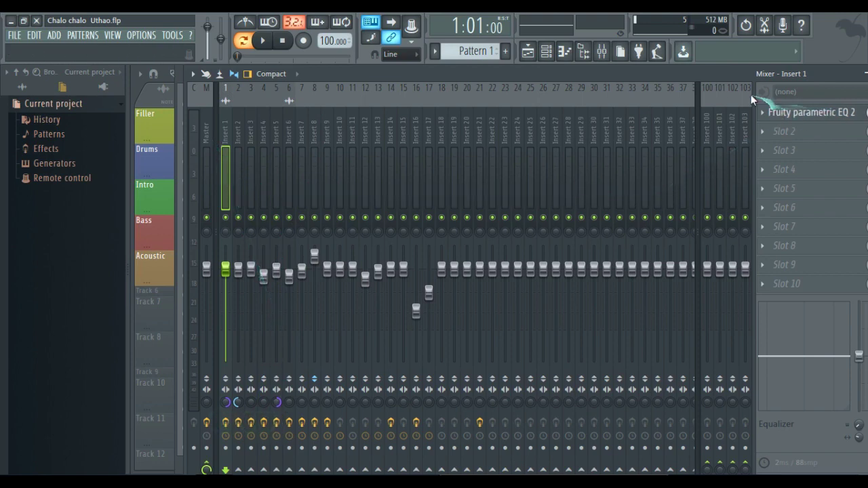
# Reposition the mixer so its effect slots are fully visible, and remove Fruity parametric EQ 2 from Insert 1
pyautogui.moveTo(713, 72); pyautogui.dragTo(655, 72)
pyautogui.click(704, 122)
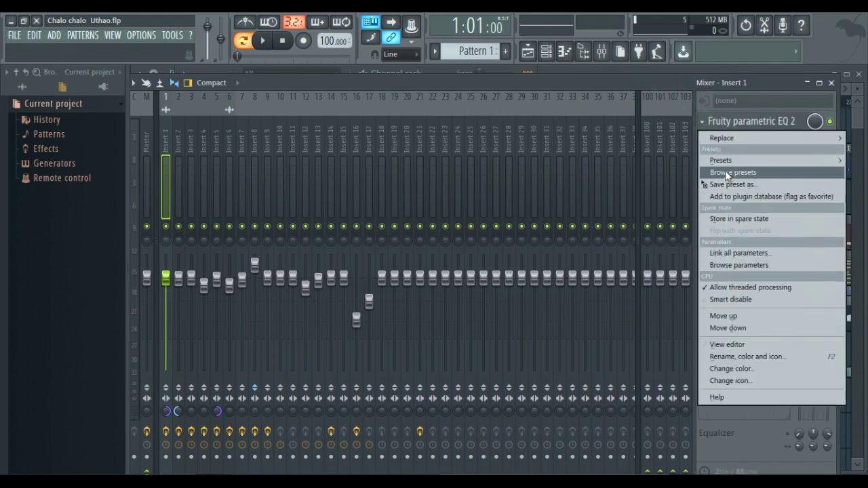
pyautogui.moveTo(725, 138)
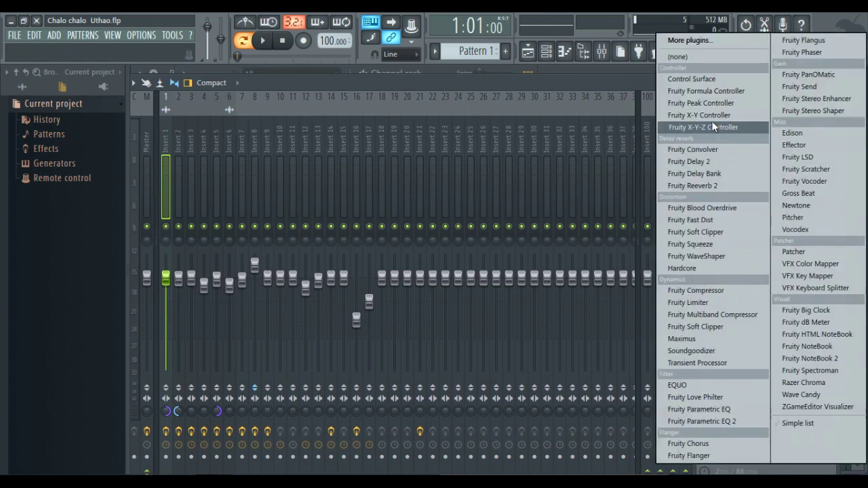
pyautogui.click(679, 58)
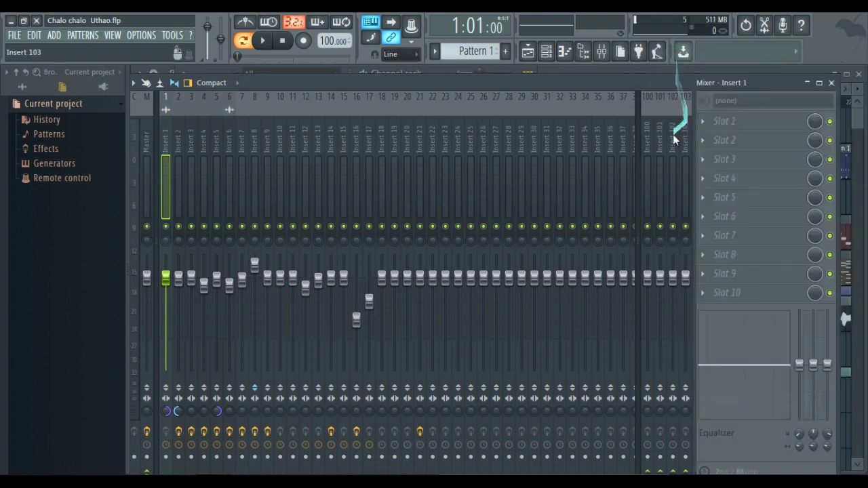
# Remove Fruity parametric EQ 2 from slot 1 of Insert 2 by replacing it with (none)
pyautogui.click(174, 198)
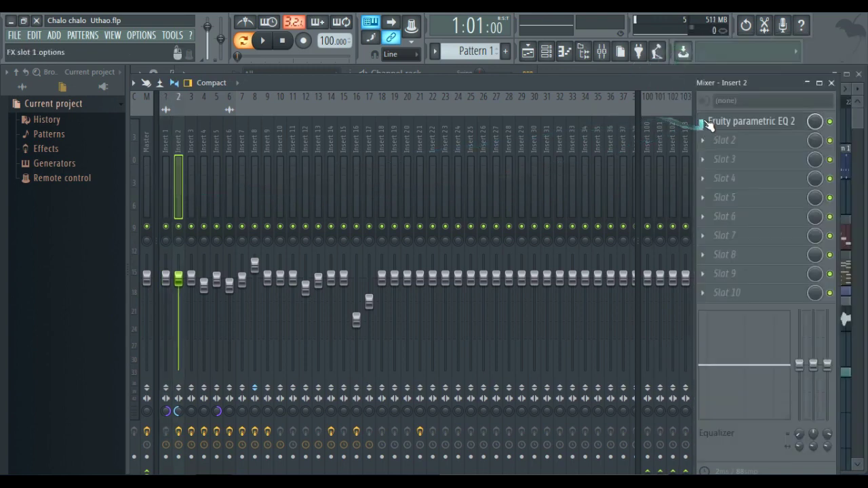
pyautogui.click(703, 121)
pyautogui.moveTo(719, 139)
pyautogui.click(679, 58)
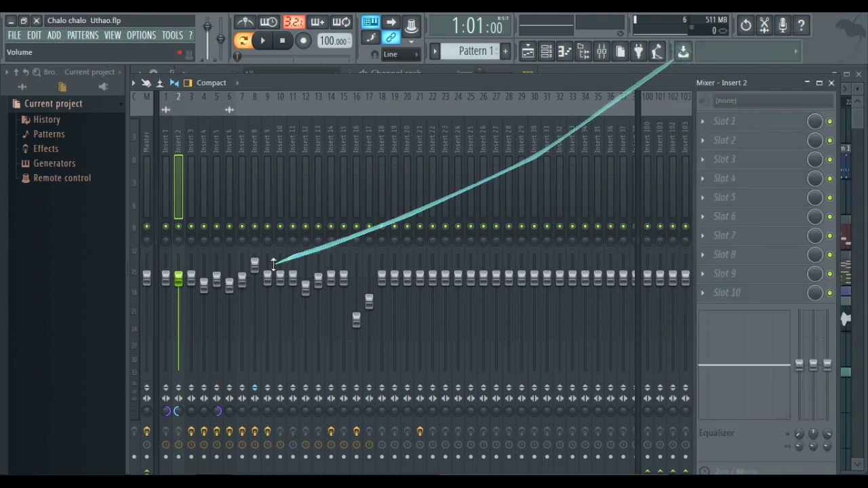
# Remove Fruity parametric EQ 2 from slot 1 of Insert 3 by replacing it with (none)
pyautogui.click(193, 202)
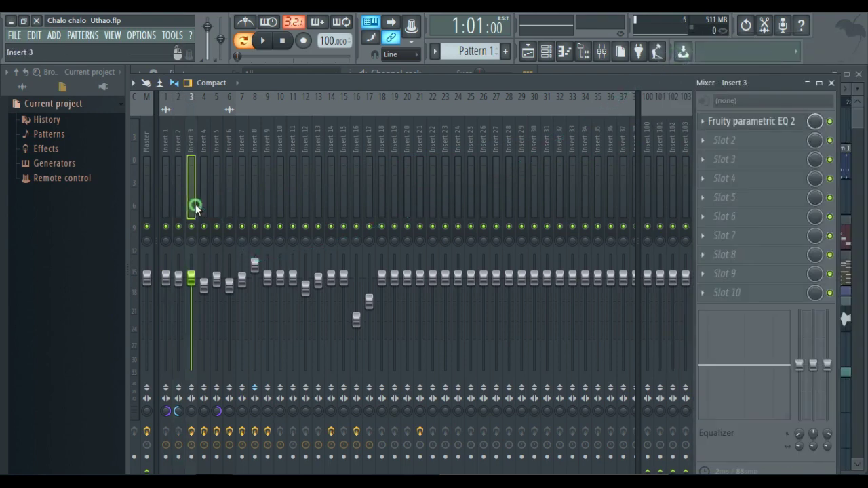
pyautogui.click(706, 124)
pyautogui.moveTo(719, 140)
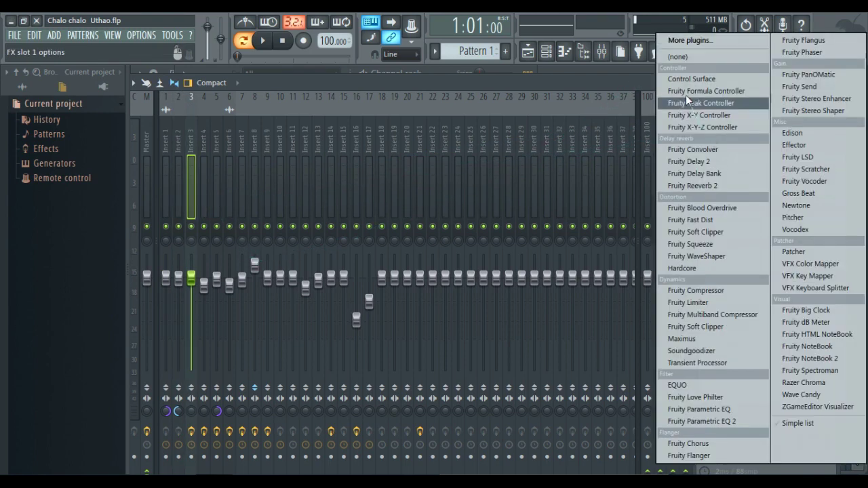
pyautogui.click(679, 58)
# Remove Fruity parametric EQ 2 from slot 1 of Insert 4 by replacing it with (none)
pyautogui.click(207, 199)
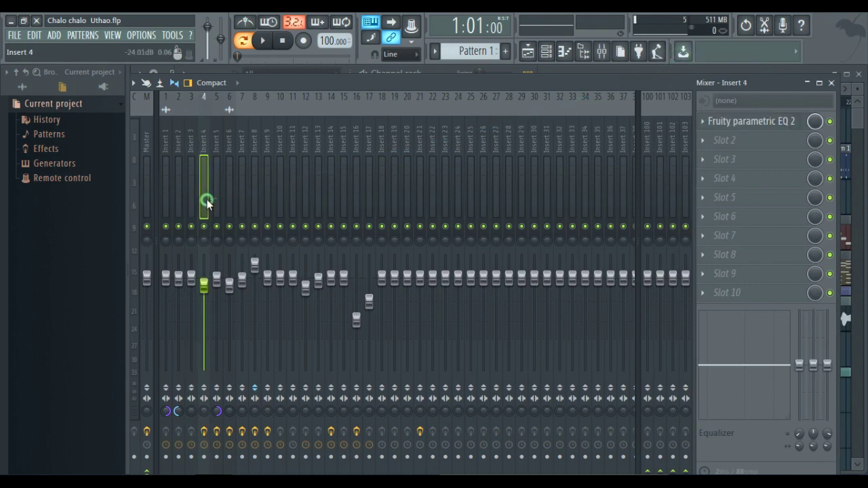
pyautogui.click(706, 125)
pyautogui.moveTo(714, 139)
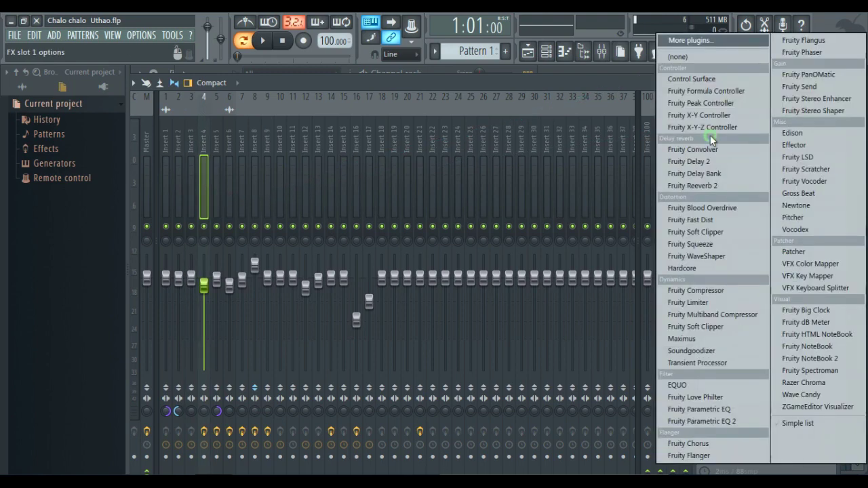
pyautogui.click(691, 60)
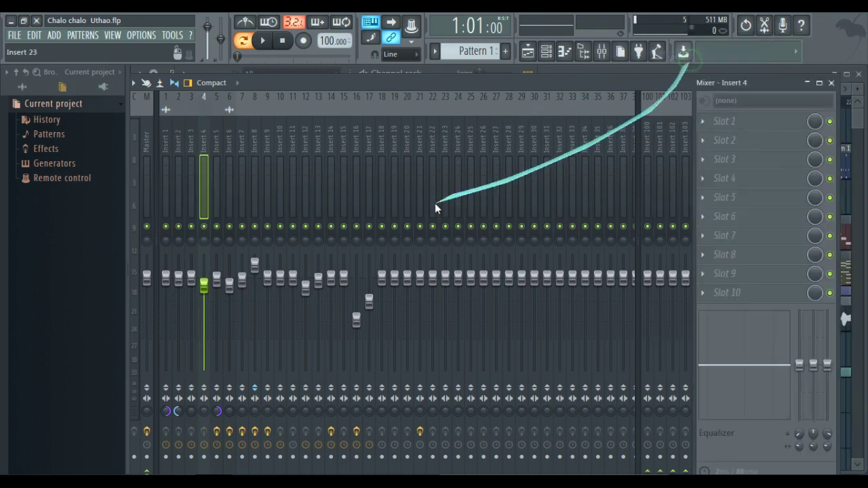
# Remove Fruity parametric EQ 2 from slot 1 of Insert 5 by replacing it with (none)
pyautogui.click(218, 199)
pyautogui.click(707, 125)
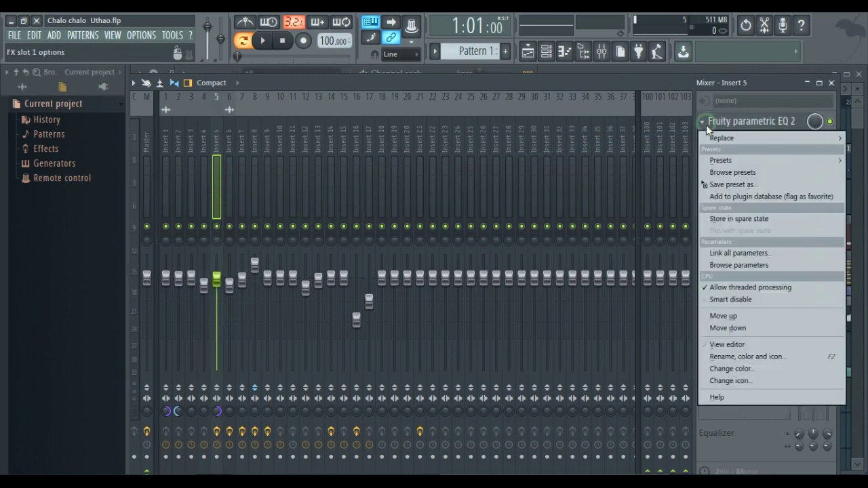
pyautogui.moveTo(710, 132)
pyautogui.click(688, 58)
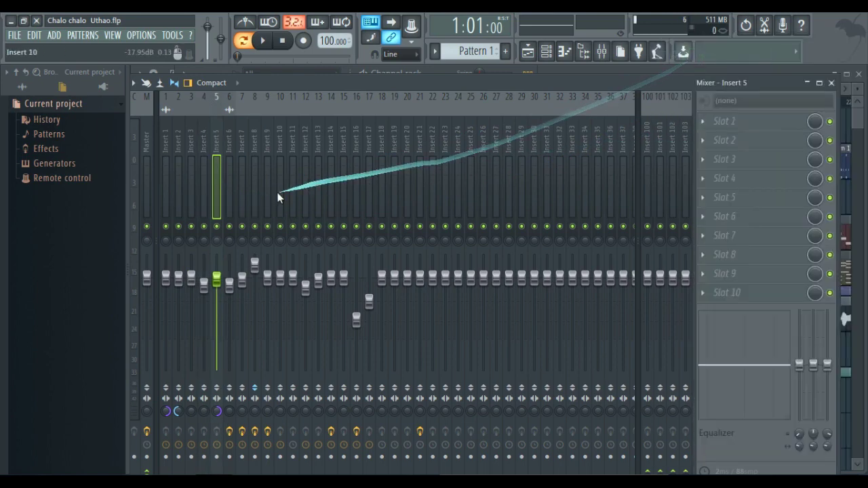
# Remove Fruity parametric EQ 2 from slot 2 of Insert 6, keeping the Fruity Stereo Shaper
pyautogui.click(230, 202)
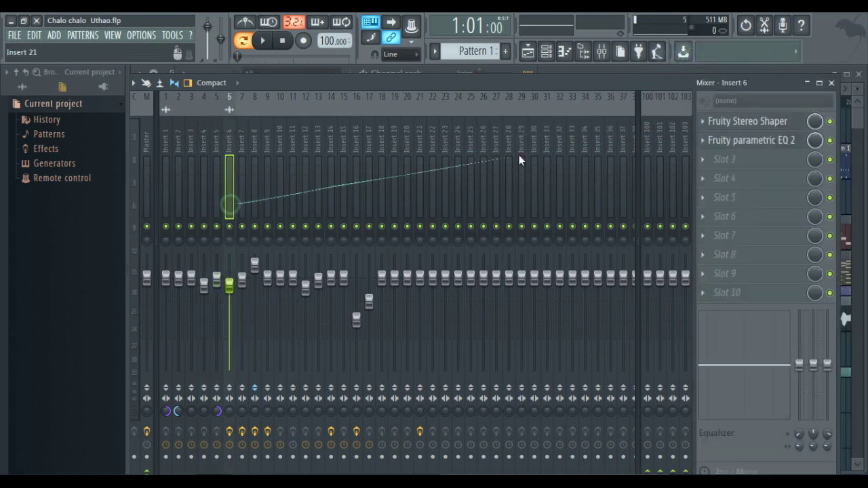
pyautogui.click(703, 139)
pyautogui.moveTo(714, 159)
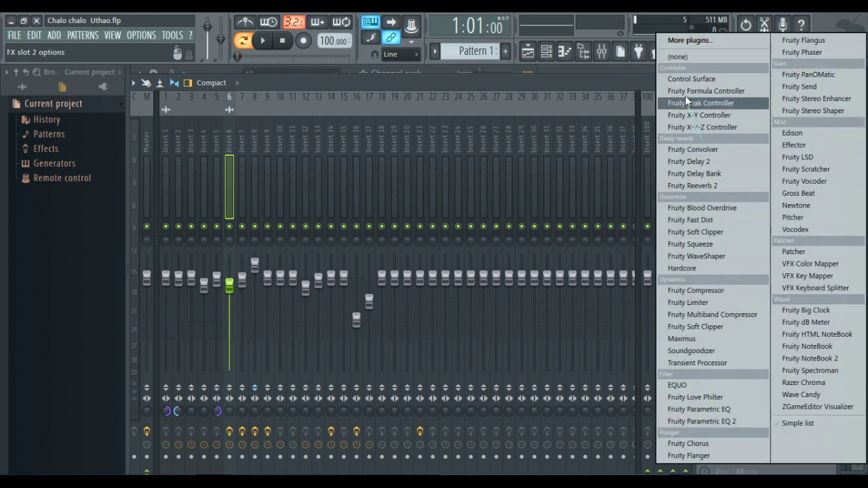
pyautogui.click(683, 58)
# Remove Fruity parametric EQ 2 from slot 1 of Insert 7 by replacing it with (none)
pyautogui.click(241, 205)
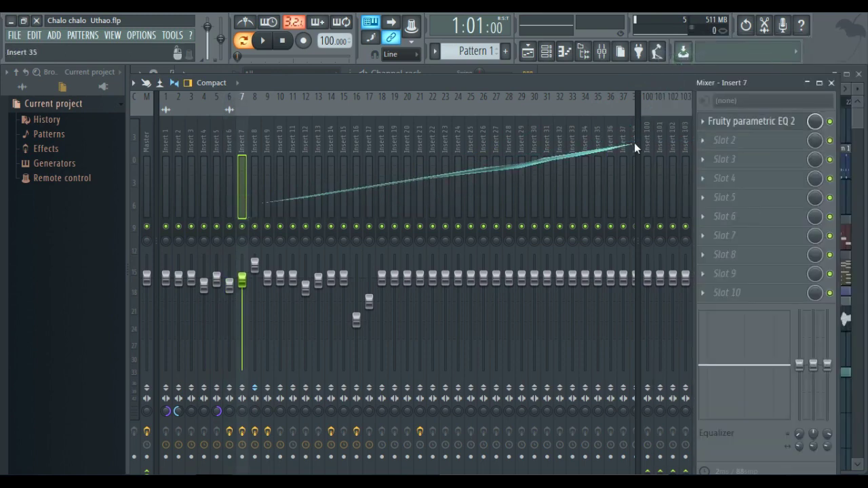
pyautogui.click(706, 123)
pyautogui.moveTo(714, 140)
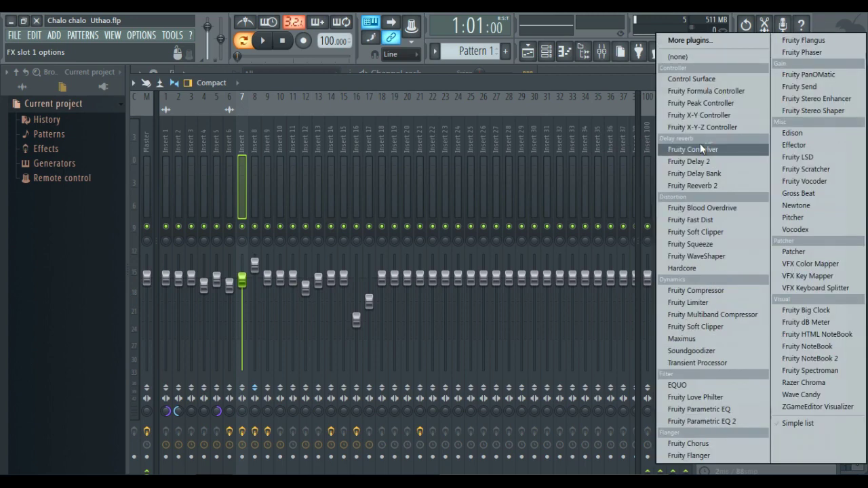
pyautogui.click(698, 62)
# Remove Fruity parametric EQ 2 from slot 1 of Insert 8 by replacing it with (none)
pyautogui.click(263, 205)
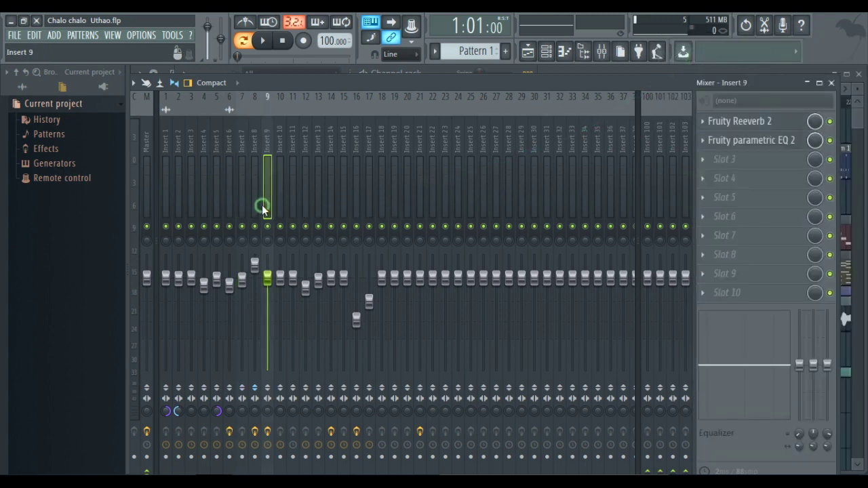
pyautogui.click(259, 202)
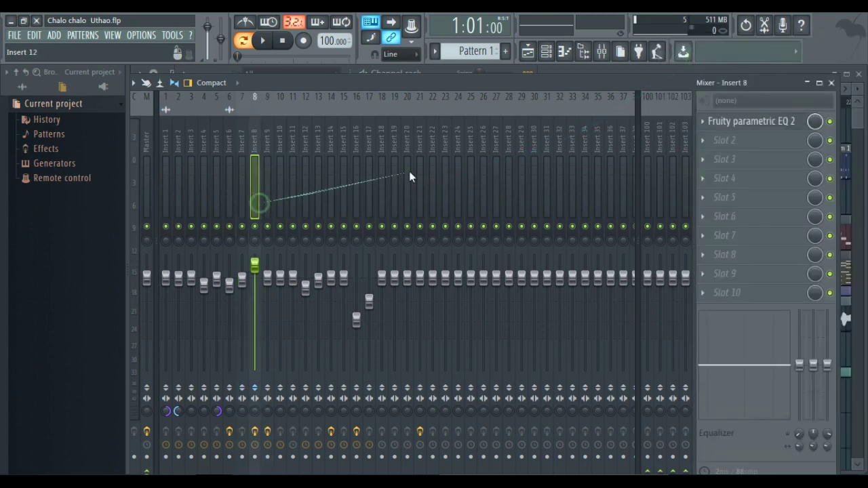
pyautogui.click(706, 121)
pyautogui.moveTo(708, 132)
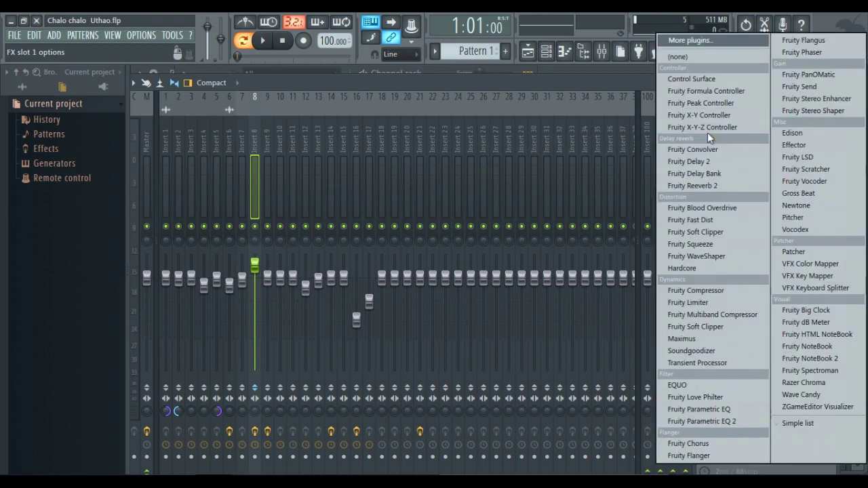
pyautogui.click(687, 59)
# Remove Fruity parametric EQ 2 from slot 2 of Insert 9, keeping Fruity Reeverb 2, and check Insert 10's effect slots
pyautogui.click(270, 191)
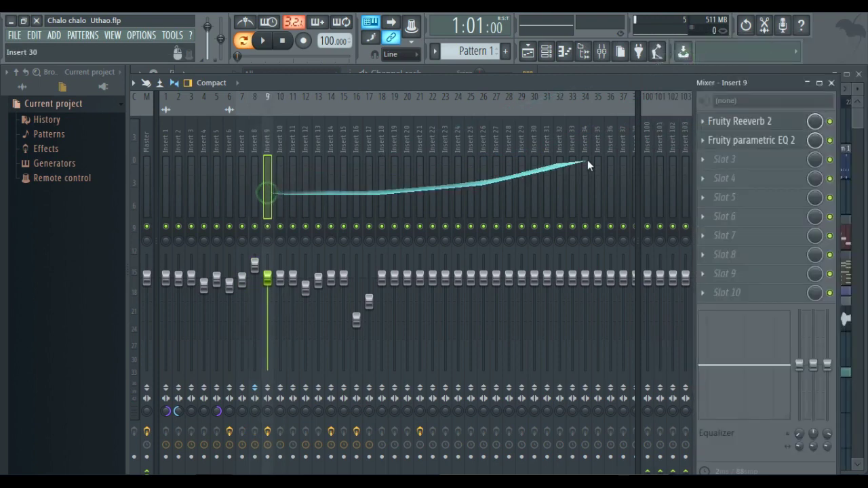
pyautogui.click(706, 141)
pyautogui.moveTo(709, 154)
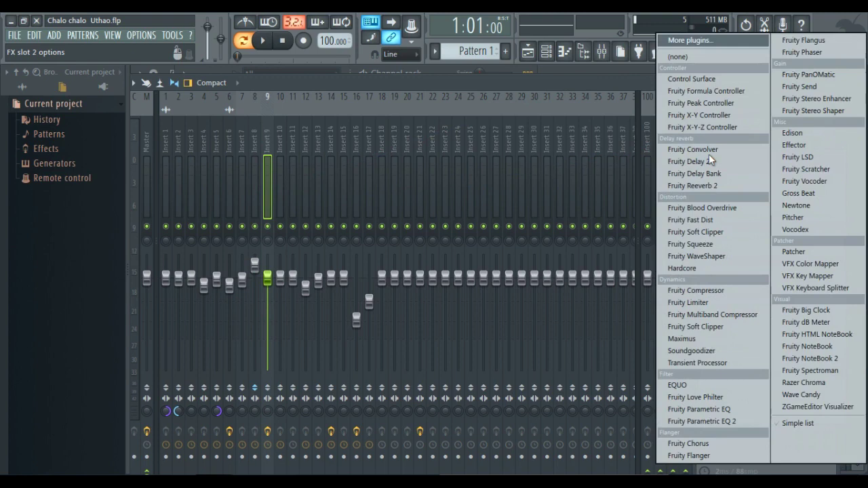
pyautogui.click(677, 59)
pyautogui.click(283, 200)
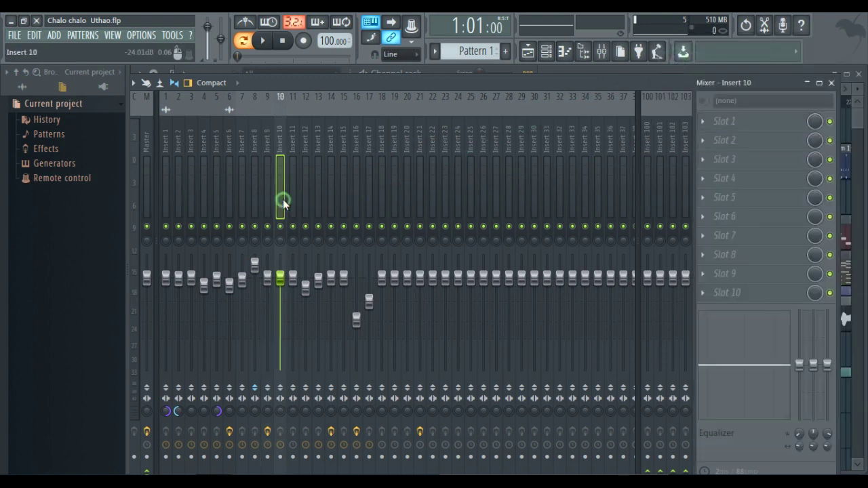
# Show the Playlist and set the song's playback position to 2:09:00, just ahead of the first Intro pattern
pyautogui.click(616, 68)
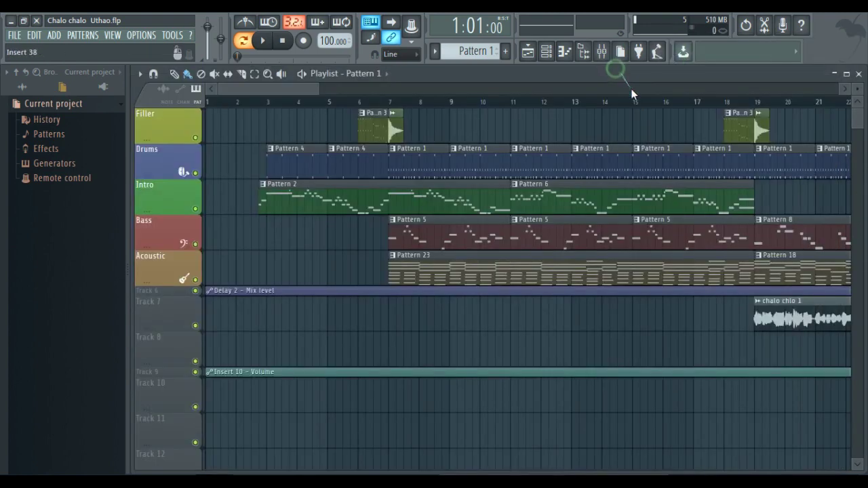
pyautogui.click(253, 102)
pyautogui.scroll(-3, 258, 102)
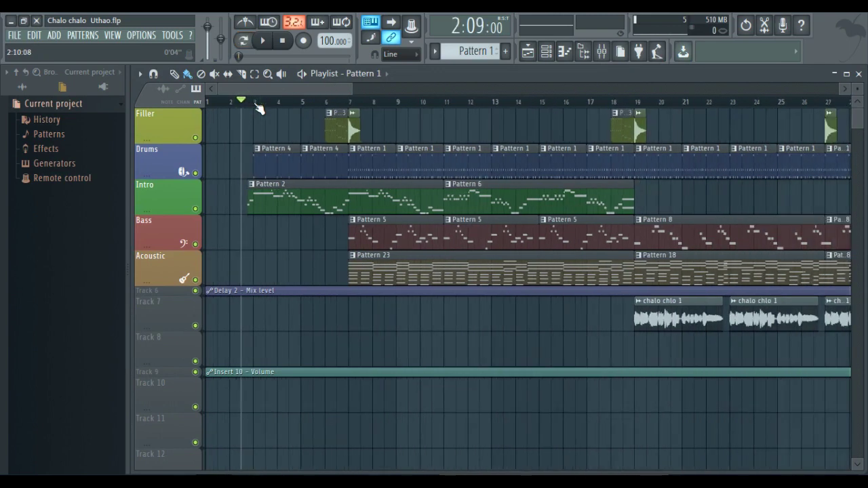
# Rebalance the mixer faders of Inserts 4 to 8, raising Inserts 4 and 6 and lowering Insert 8
pyautogui.click(582, 51)
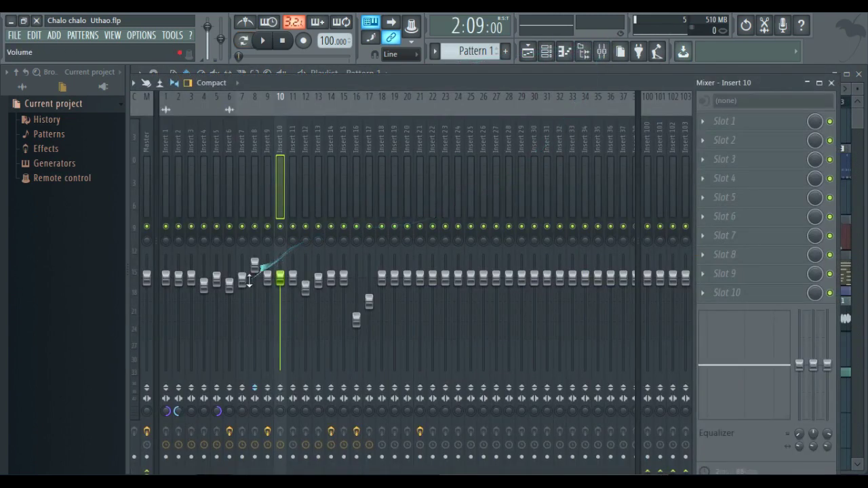
pyautogui.moveTo(211, 293); pyautogui.dragTo(254, 279)
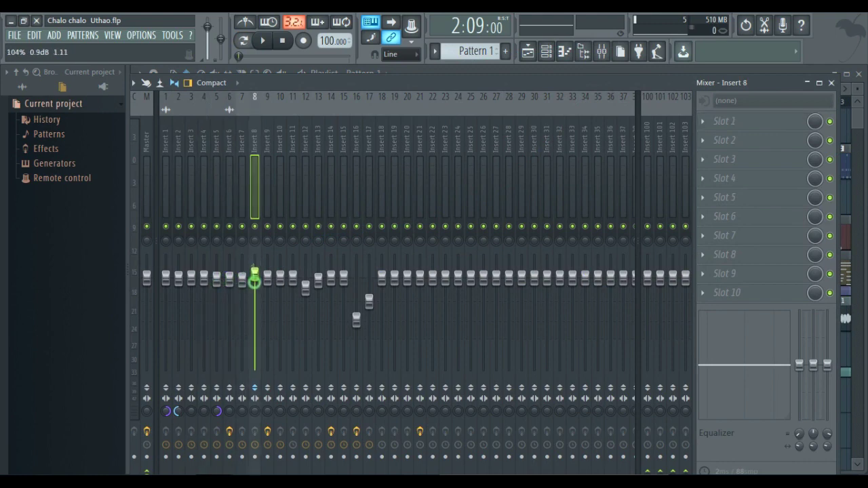
# Play the song from the Playlist and lower the Insert 10 mixer fader to about -0.6 dB
pyautogui.click(640, 72)
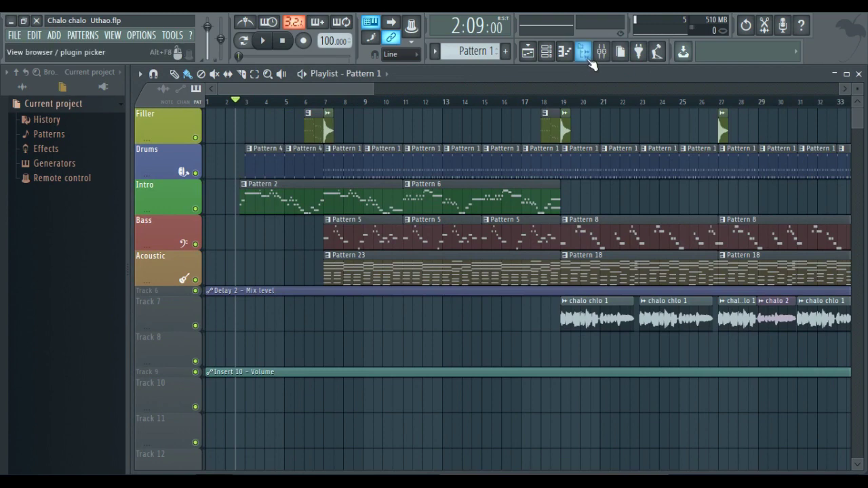
pyautogui.press('space')
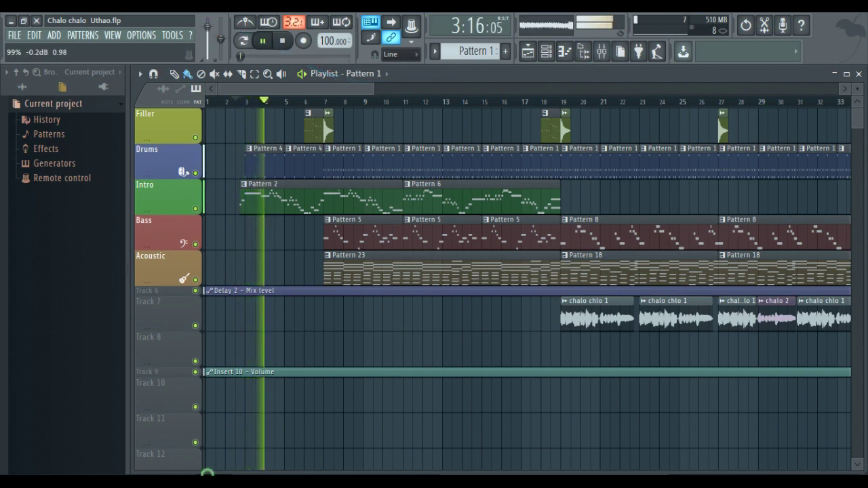
pyautogui.click(602, 52)
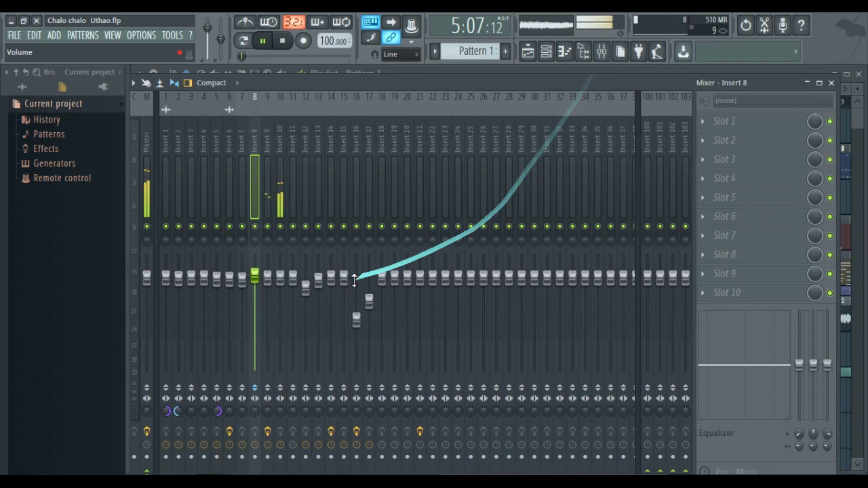
pyautogui.click(281, 279)
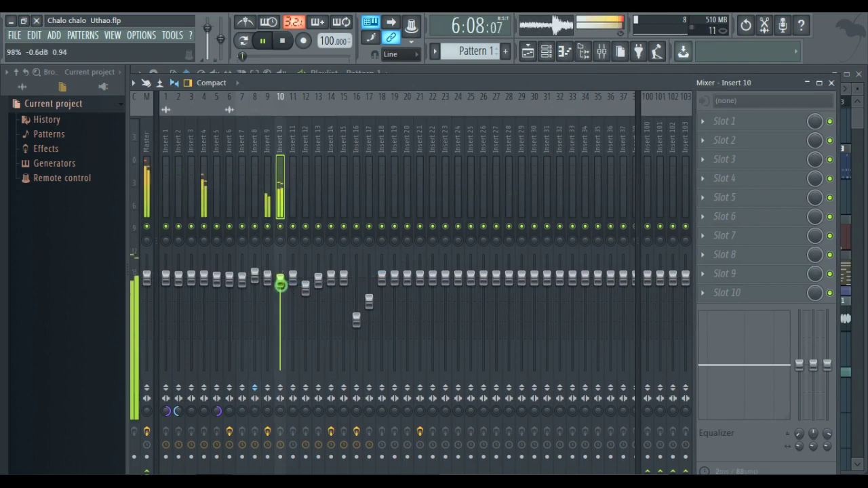
# Lower the Insert 17 mixer fader to about -11.3 dB while the song plays
pyautogui.click(633, 71)
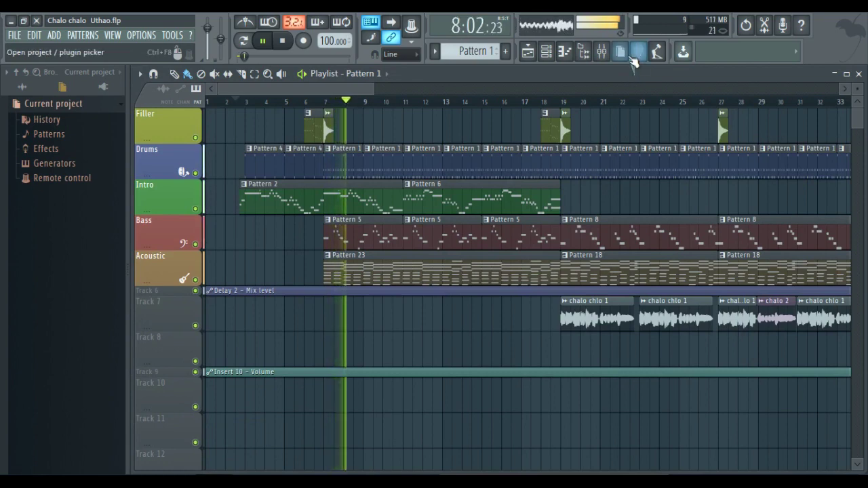
pyautogui.click(603, 54)
pyautogui.moveTo(369, 302); pyautogui.dragTo(372, 324)
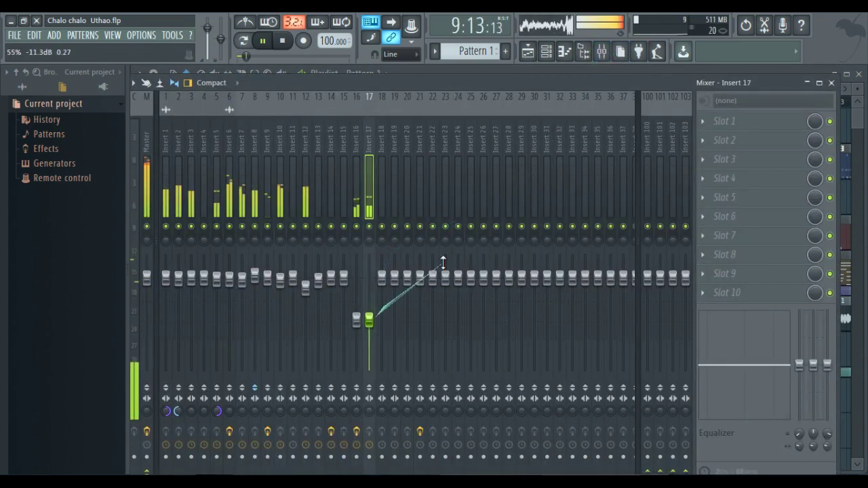
# Fine-tune the Insert 17 mixer fader during playback and mute that track
pyautogui.click(635, 70)
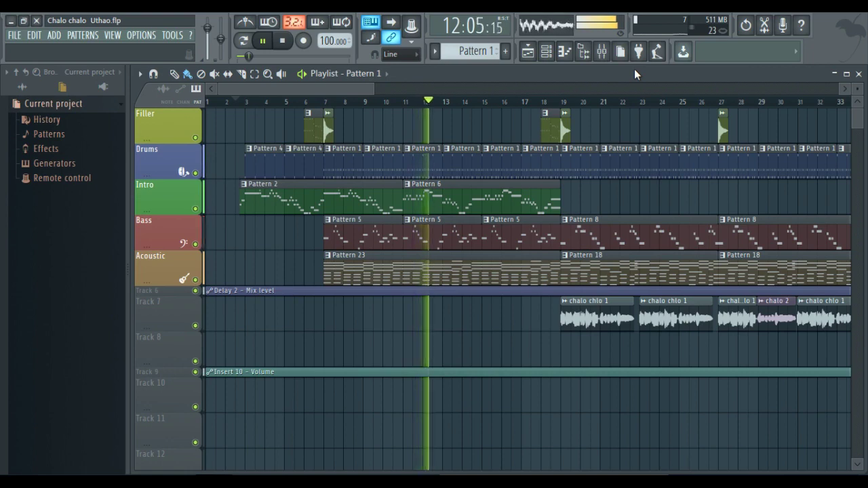
pyautogui.click(603, 52)
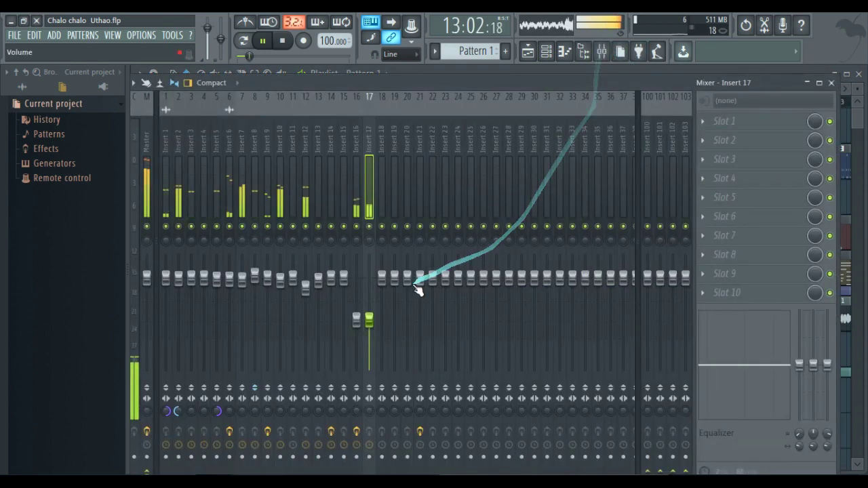
pyautogui.moveTo(372, 319)
pyautogui.mouseDown()
pyautogui.moveTo(376, 347)
pyautogui.moveTo(374, 318)
pyautogui.mouseUp()
pyautogui.click(370, 227)
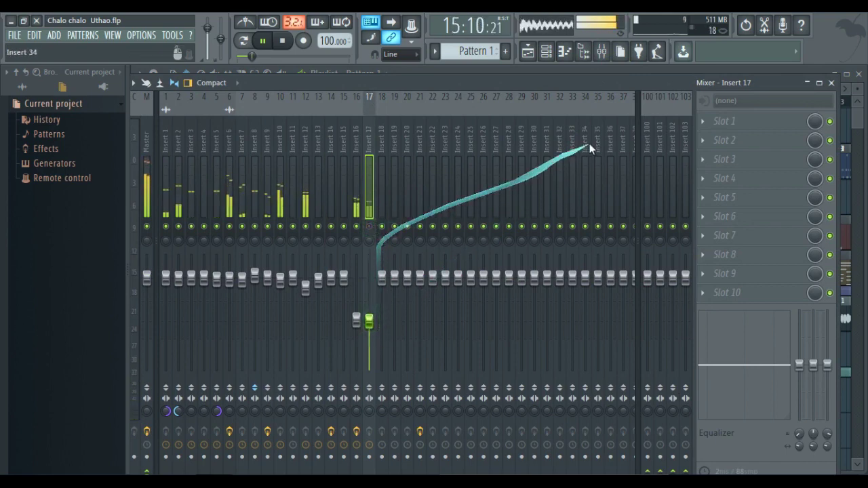
# Stop the song's playback and reposition the mixer window so its insert tracks and effect slots are in view
pyautogui.click(658, 71)
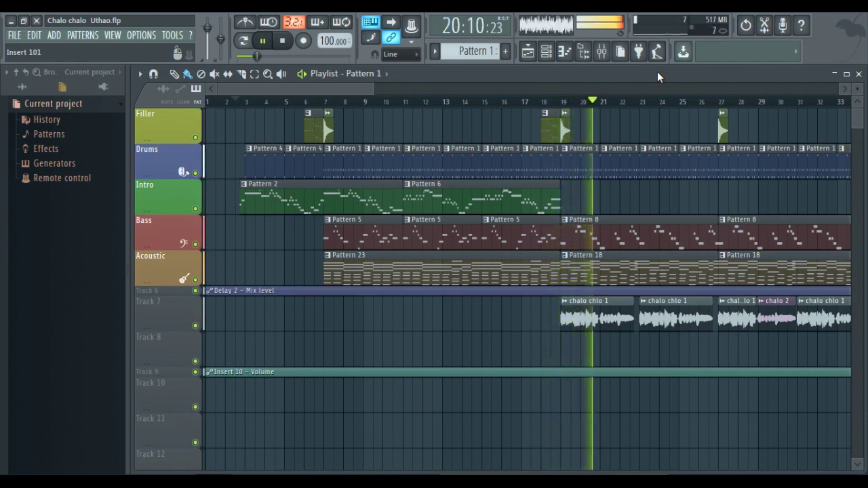
pyautogui.press('space')
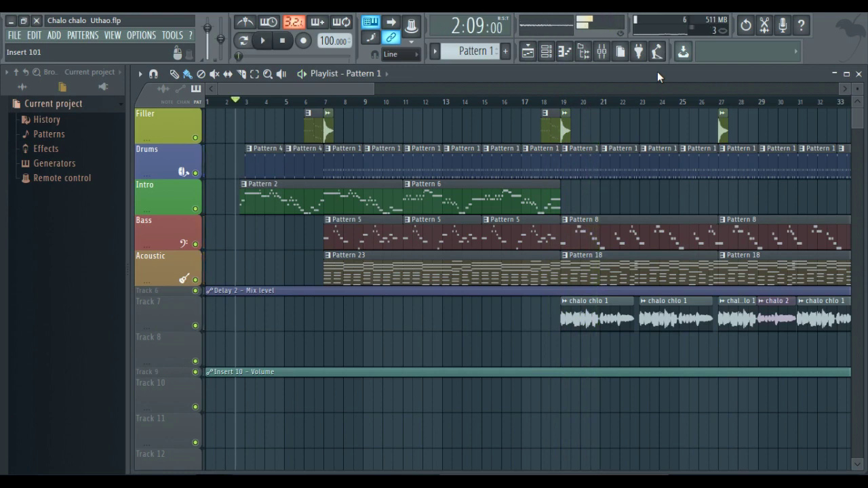
pyautogui.click(603, 53)
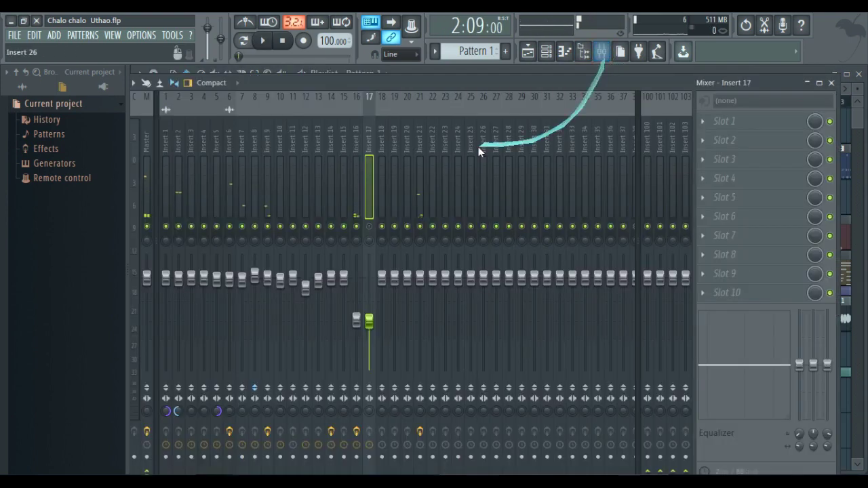
pyautogui.moveTo(446, 87); pyautogui.dragTo(575, 78)
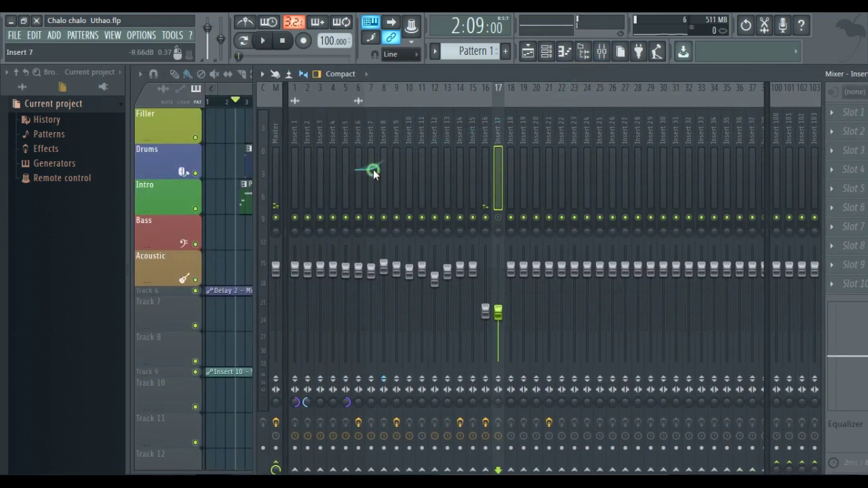
pyautogui.moveTo(541, 80); pyautogui.dragTo(445, 78)
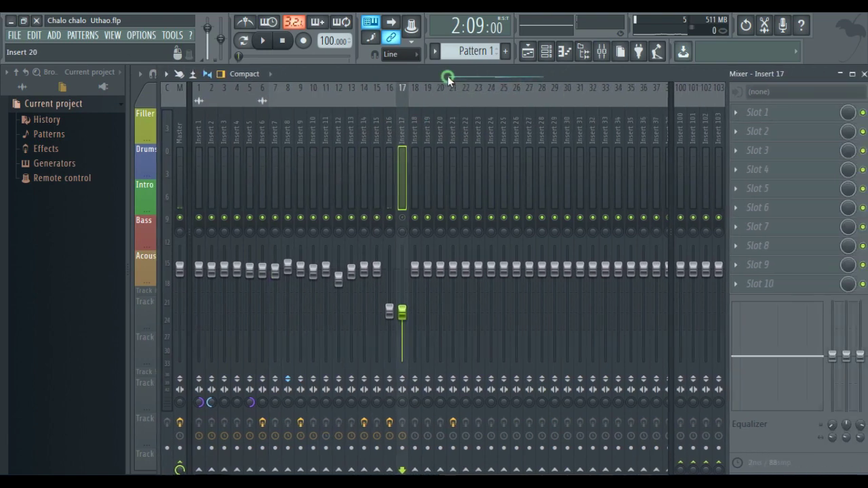
# Select Insert 21 in the mixer and examine the curve and preset list of its Fruity parametric EQ 2
pyautogui.click(424, 183)
pyautogui.click(438, 183)
pyautogui.click(454, 190)
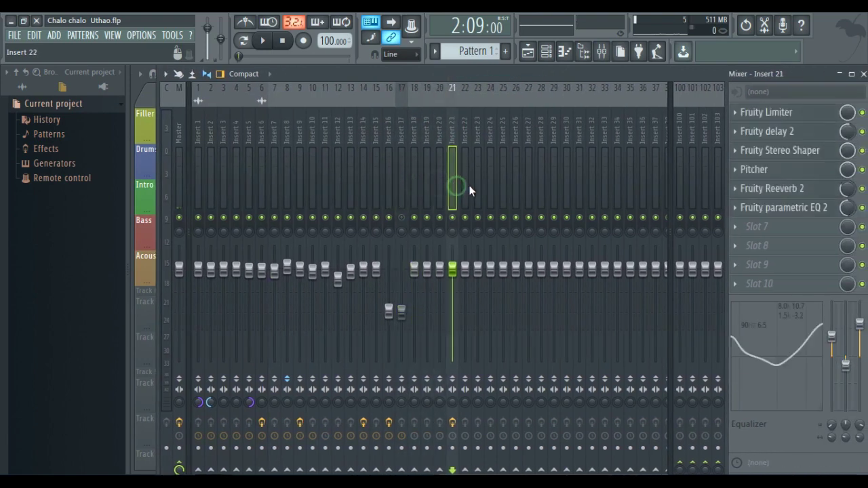
pyautogui.click(466, 189)
pyautogui.click(453, 188)
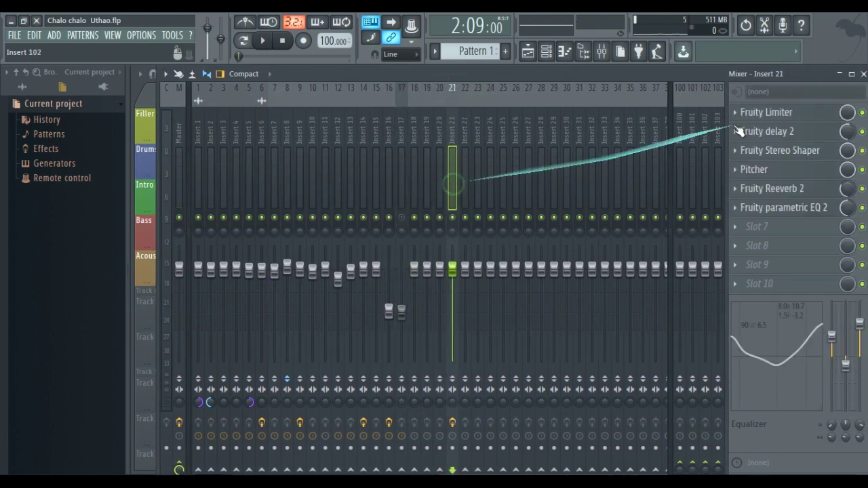
pyautogui.click(799, 217)
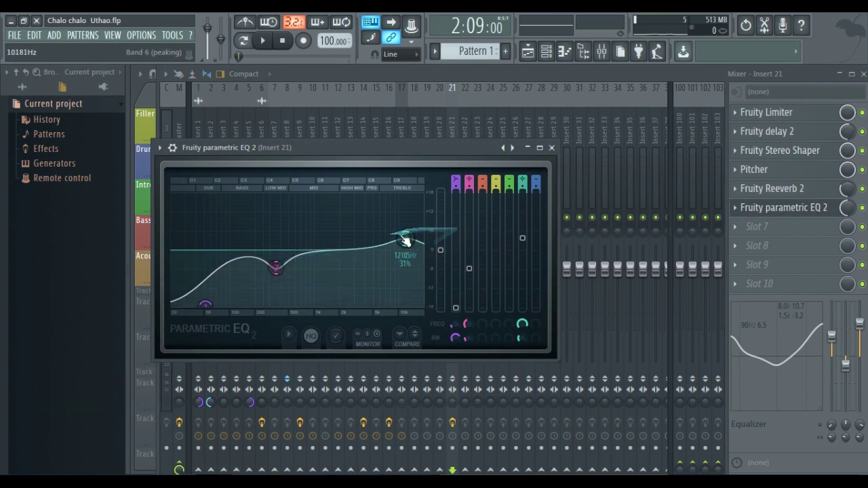
pyautogui.click(514, 149)
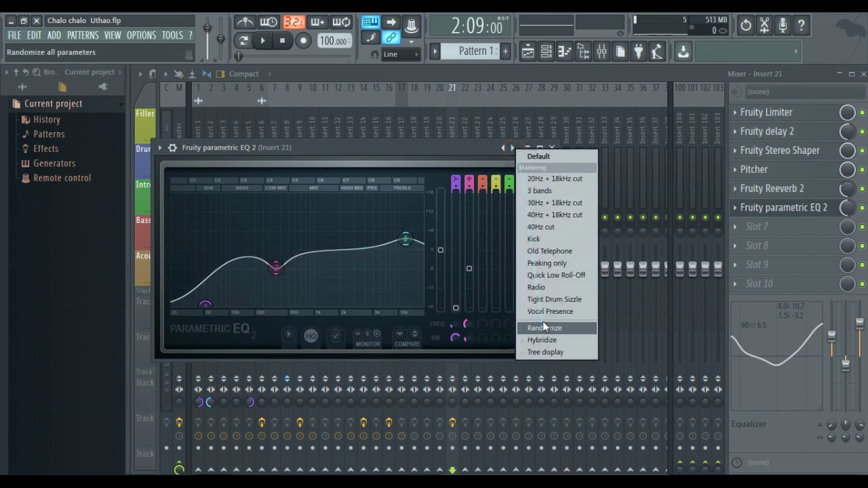
pyautogui.click(445, 152)
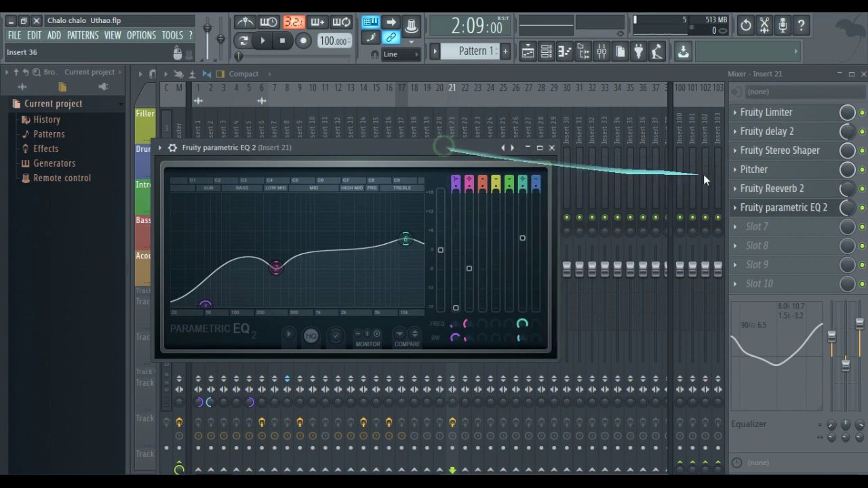
# Examine the Fruity Reeverb 2 and Pitcher settings on Insert 21, closing each plugin window after viewing
pyautogui.click(761, 192)
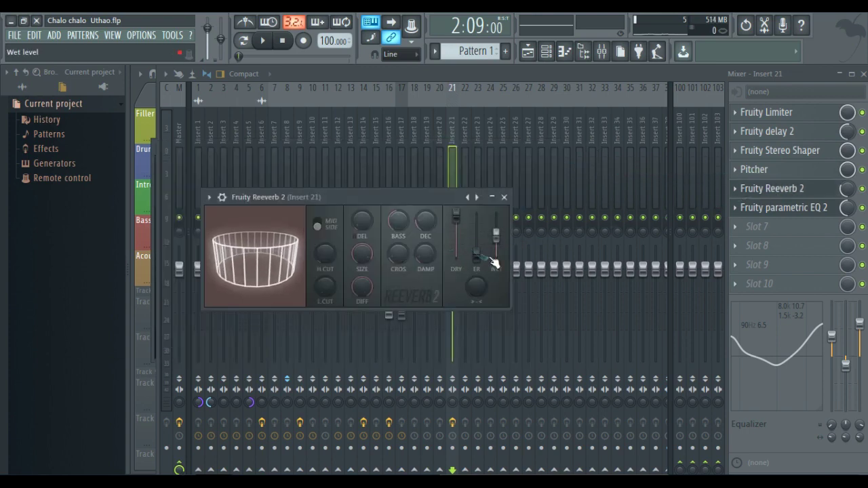
pyautogui.click(504, 198)
pyautogui.click(767, 170)
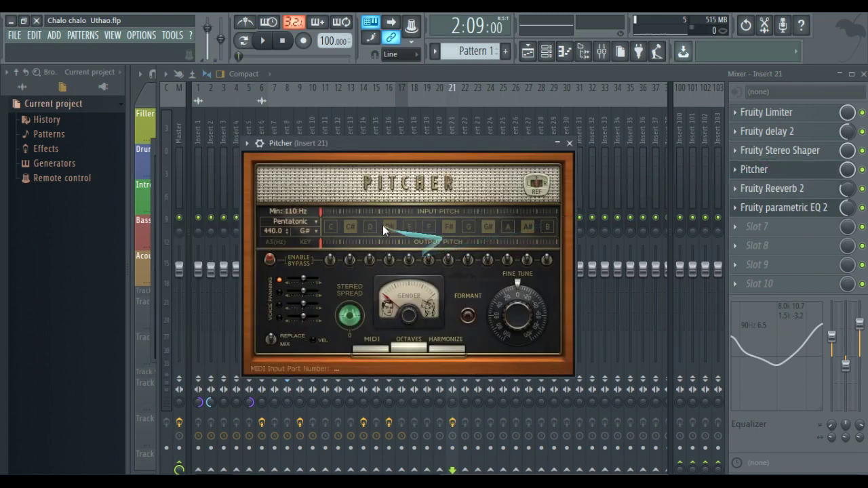
pyautogui.click(568, 148)
# Examine the Fruity Stereo Shaper settings and preset list on Insert 21
pyautogui.click(764, 153)
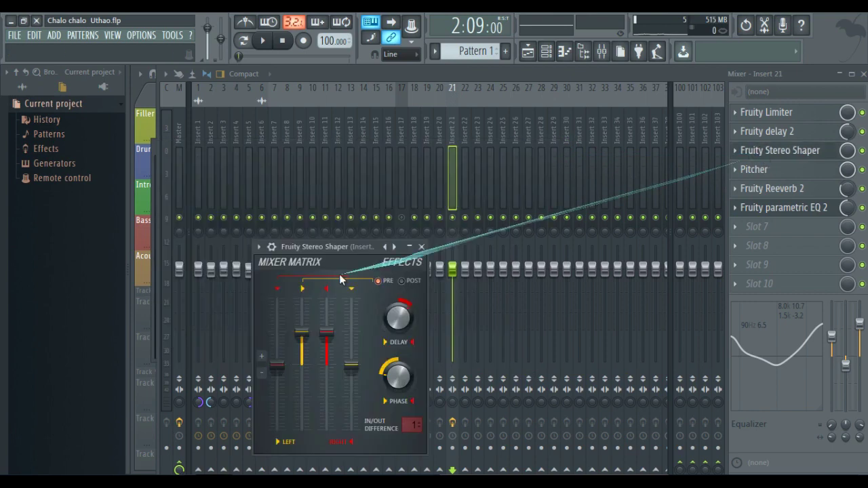
pyautogui.moveTo(359, 247); pyautogui.dragTo(344, 207)
pyautogui.rightClick(377, 207)
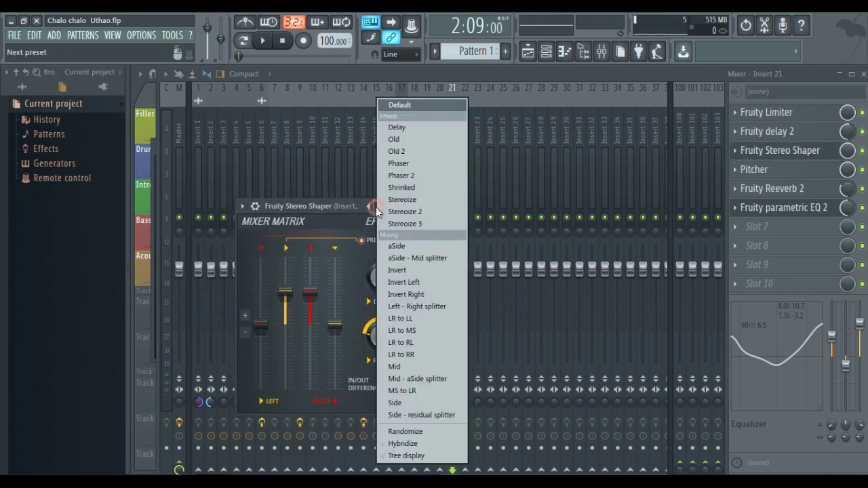
pyautogui.click(350, 206)
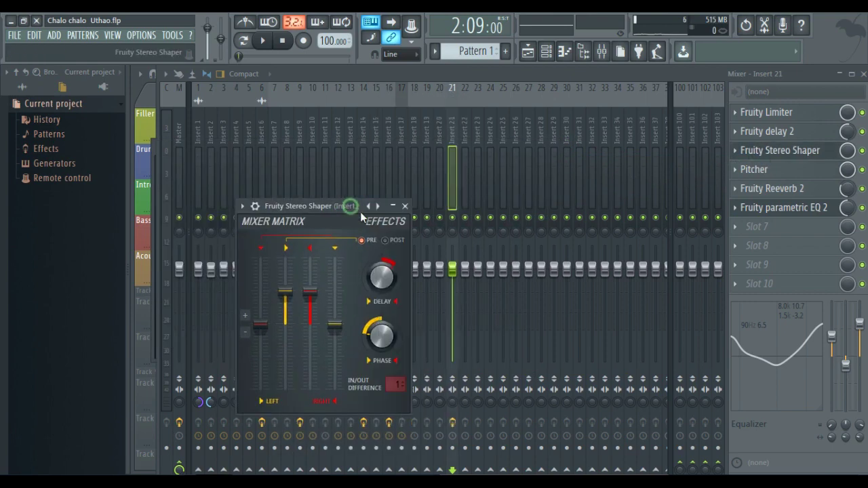
# Examine the Fruity delay 2 settings and the Fruity Limiter's limiter and compressor settings on Insert 21
pyautogui.click(765, 133)
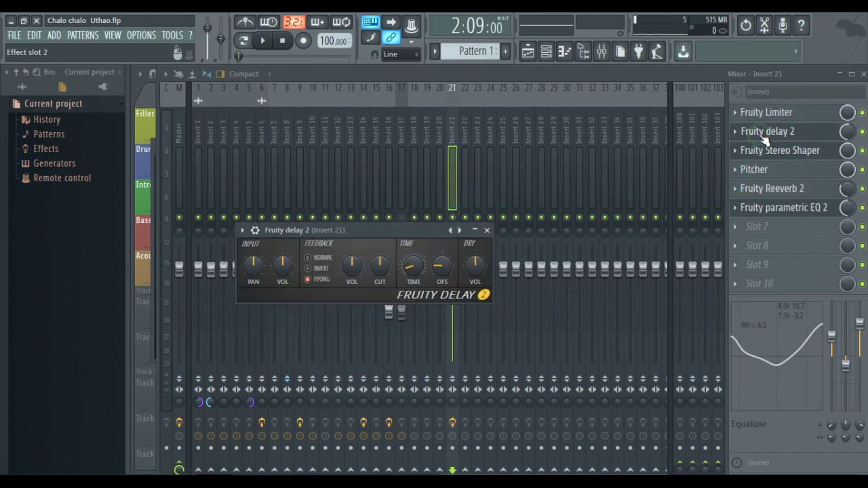
pyautogui.click(772, 114)
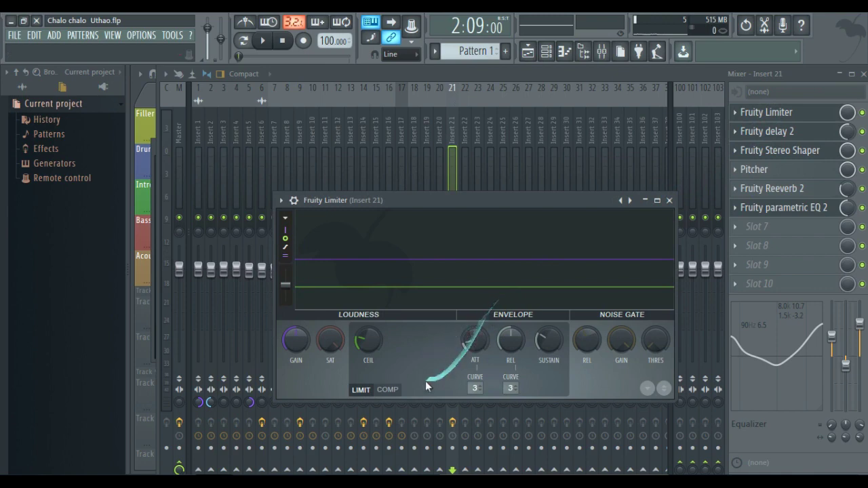
pyautogui.click(388, 391)
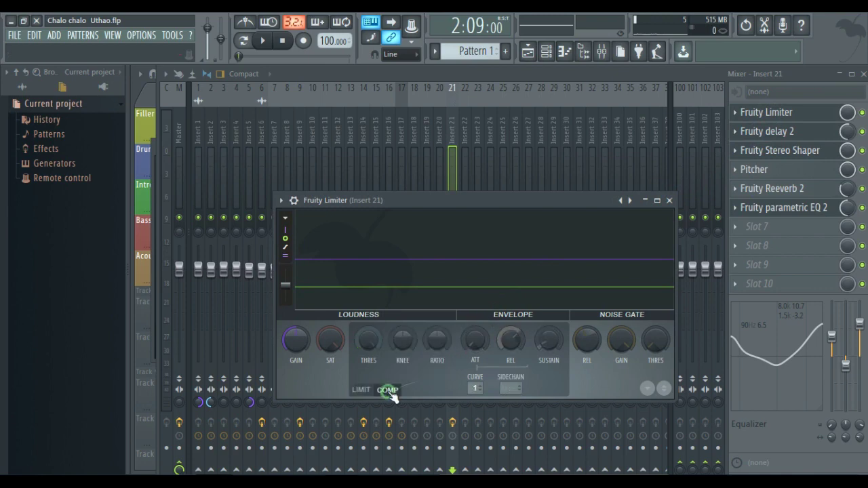
pyautogui.click(671, 201)
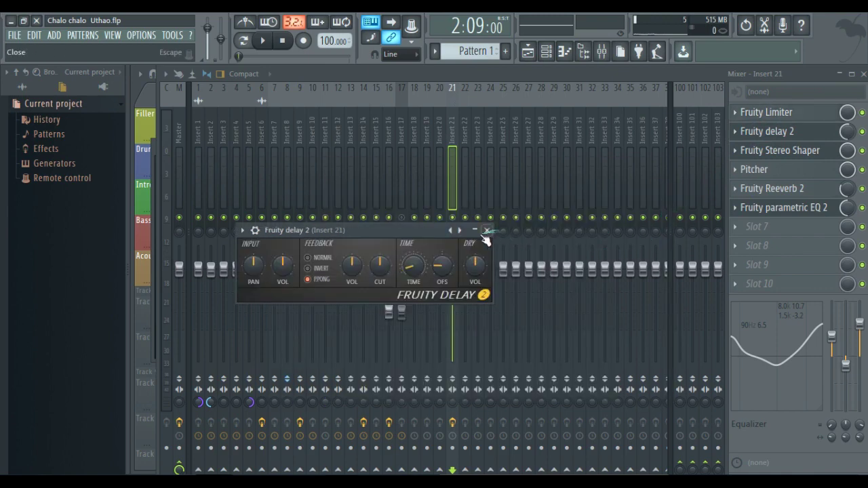
# Close the Fruity delay 2 window and re-examine the Fruity parametric EQ 2 curve on Insert 21
pyautogui.click(487, 231)
pyautogui.click(405, 206)
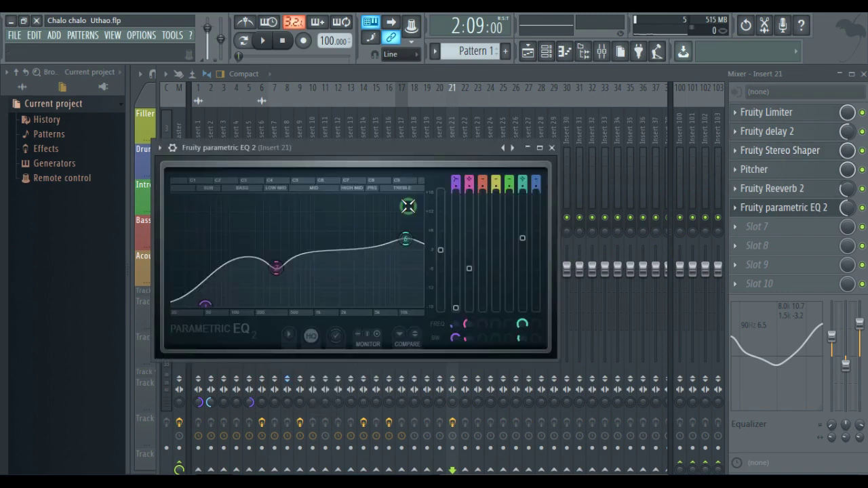
pyautogui.click(552, 149)
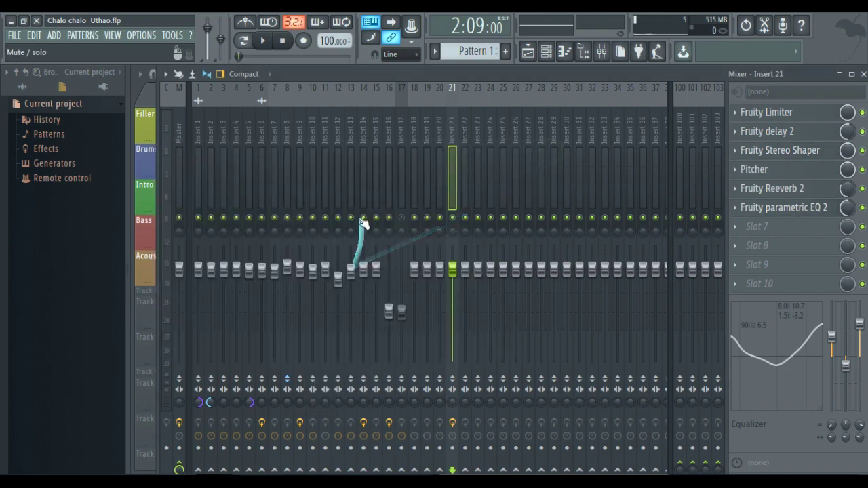
# Select Insert 1 in the mixer and reposition the mixer window over the playlist
pyautogui.click(201, 195)
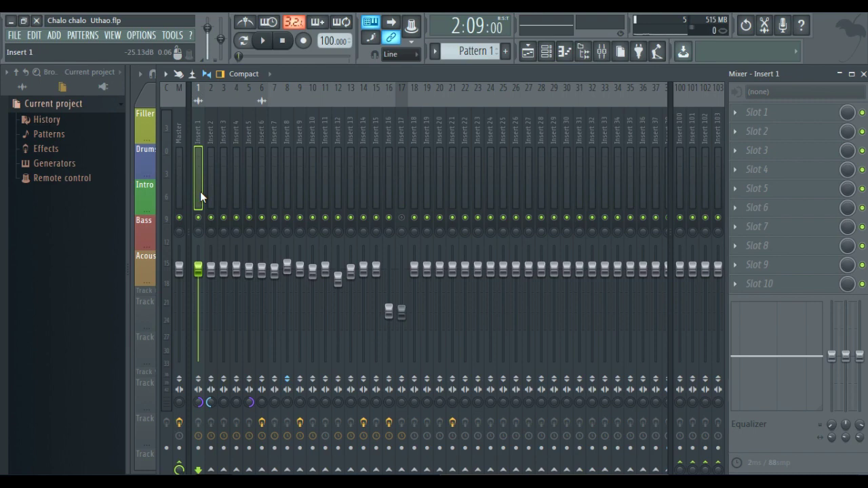
pyautogui.moveTo(300, 80); pyautogui.dragTo(362, 83)
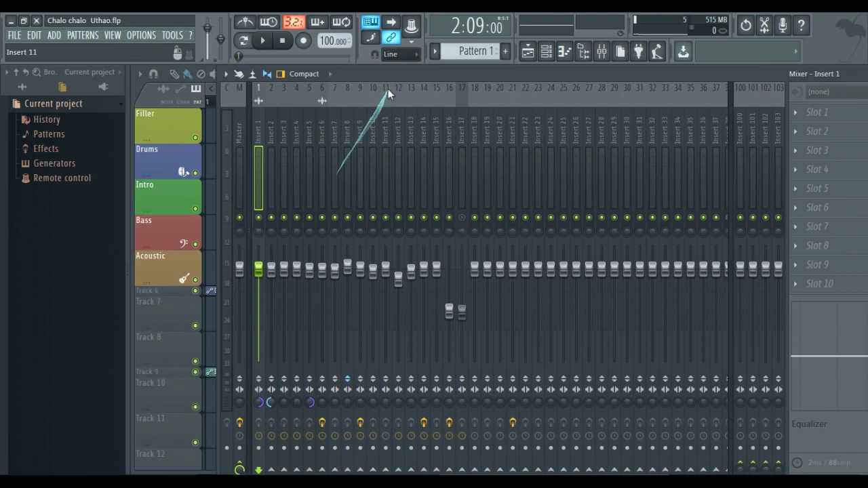
pyautogui.moveTo(381, 73); pyautogui.dragTo(369, 103)
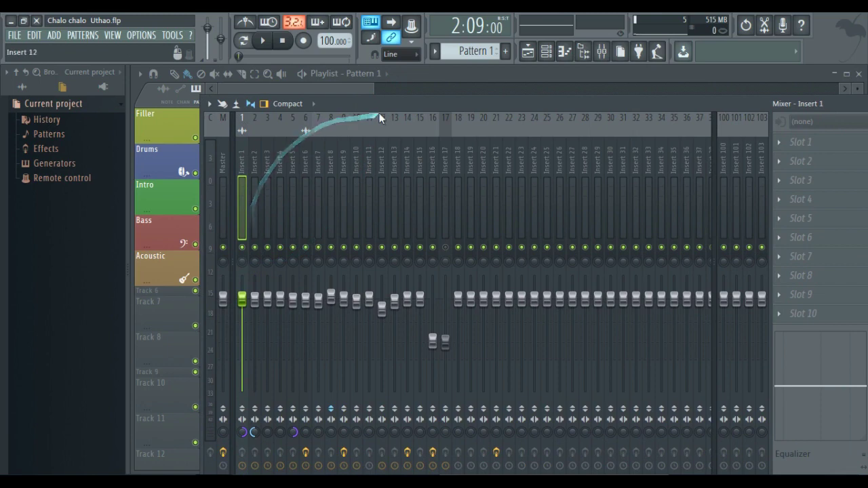
pyautogui.moveTo(380, 119); pyautogui.dragTo(359, 102)
# Show the channel rack and listen to Pattern 1
pyautogui.click(547, 51)
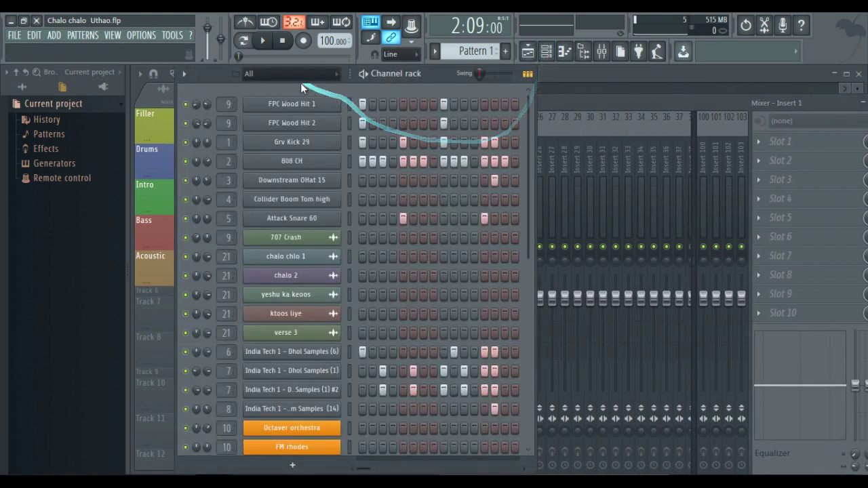
pyautogui.press('space')
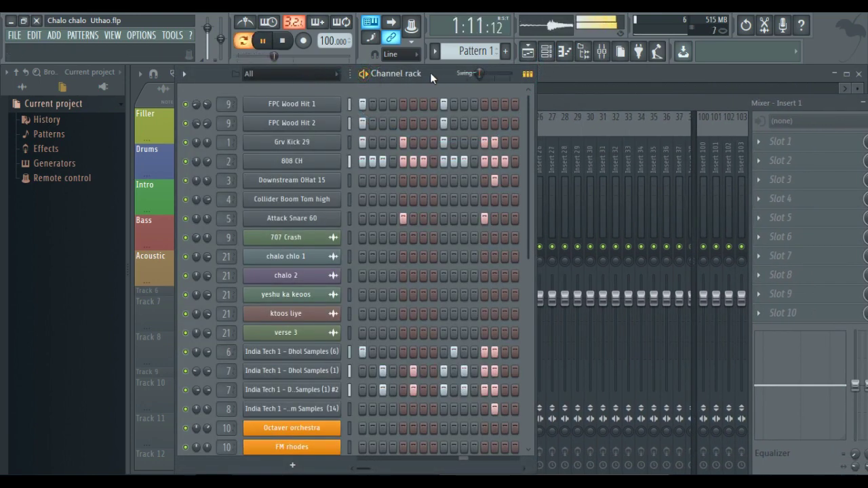
pyautogui.press('space')
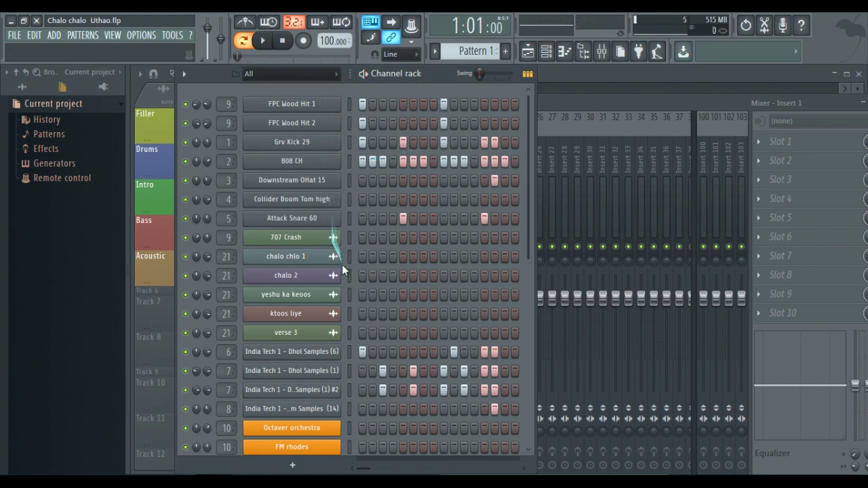
# Select the four India Tech 1 dhol and drum sample channels in the channel rack
pyautogui.scroll(-3, 342, 264)
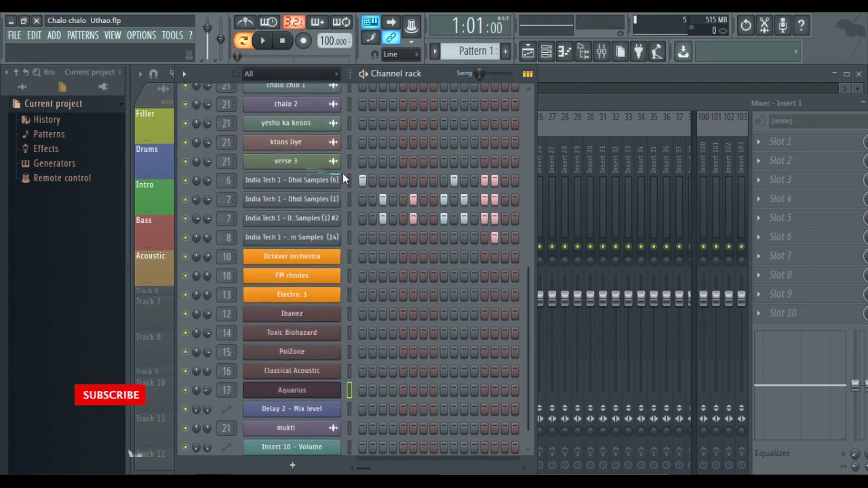
pyautogui.click(348, 181)
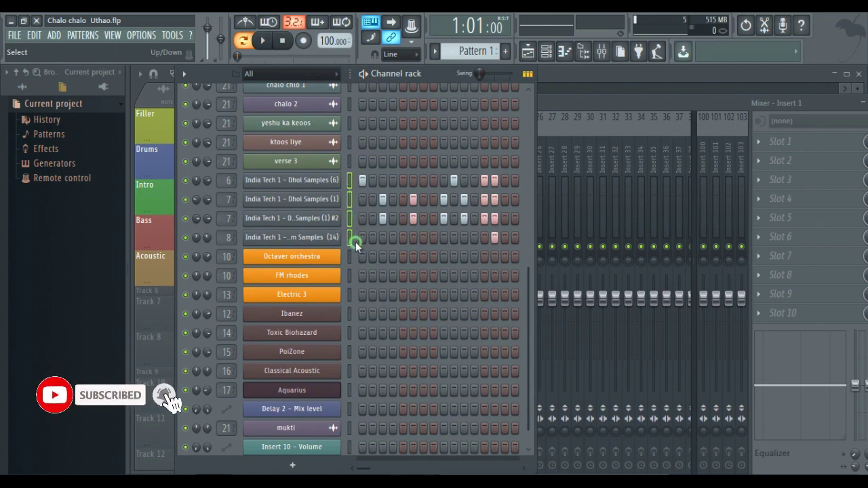
pyautogui.scroll(-1, 378, 248)
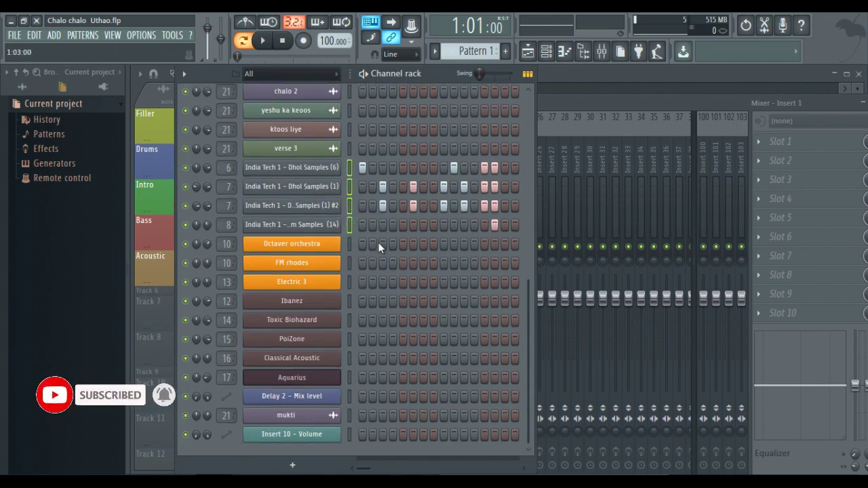
pyautogui.scroll(3, 379, 249)
# Show all folders in the browser and examine the sample packs inside Packs
pyautogui.click(22, 86)
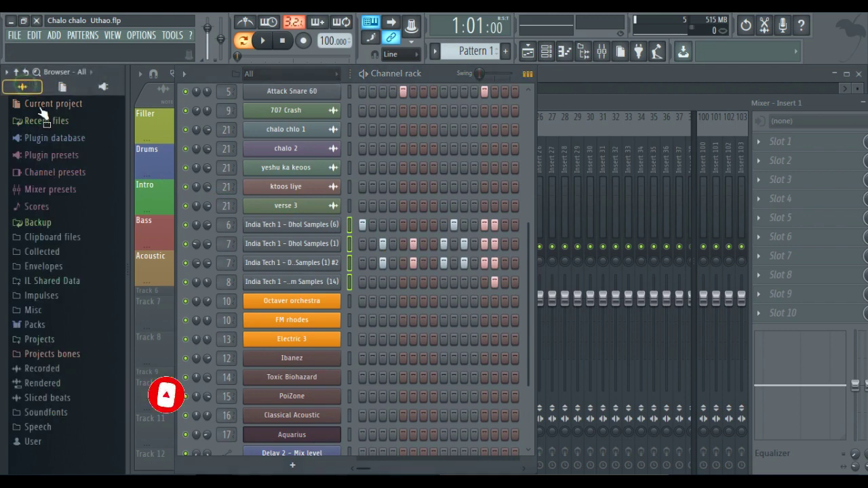
pyautogui.click(42, 326)
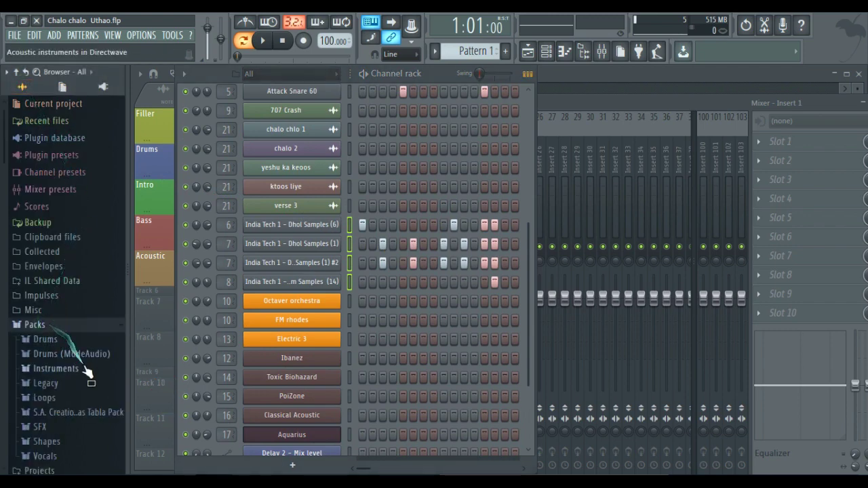
pyautogui.scroll(-2, 88, 372)
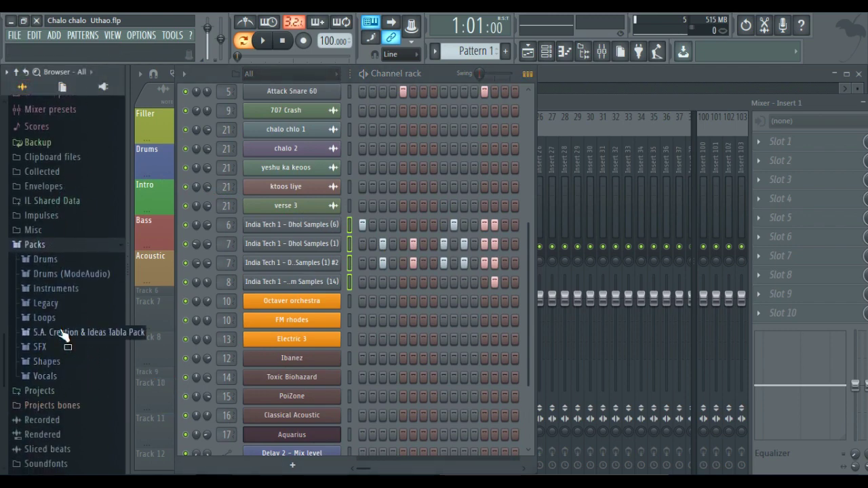
# Bring the mixer forward, check the pattern's levels during playback, and solo Insert 1 for listening
pyautogui.click(555, 104)
pyautogui.press('space')
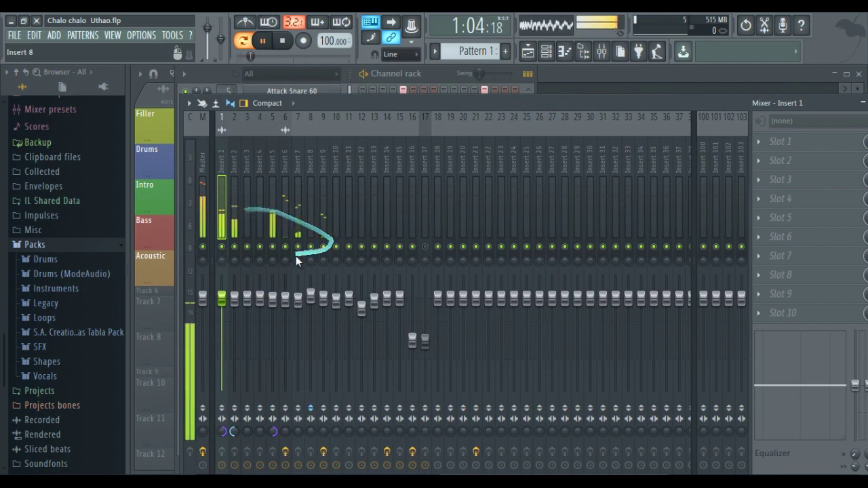
pyautogui.press('space')
pyautogui.rightClick(222, 247)
pyautogui.press('space')
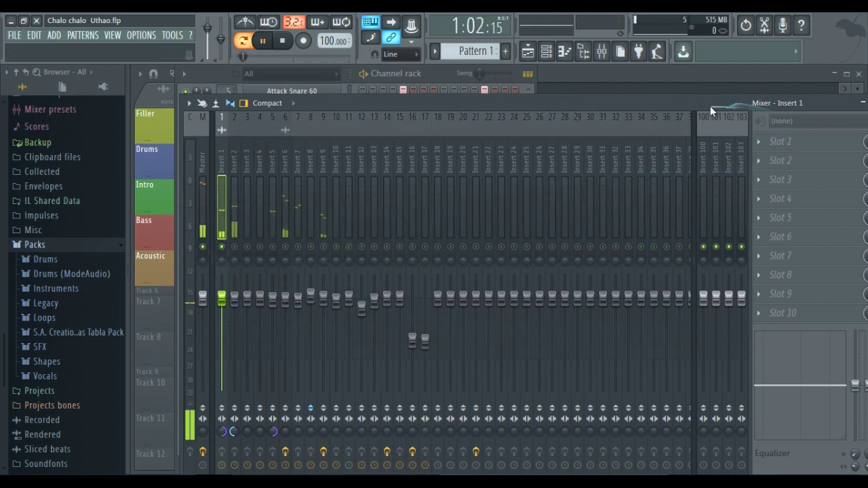
# Narrow the mixer window and place it beside the channel rack's channel names, stopping playback
pyautogui.moveTo(711, 106); pyautogui.dragTo(643, 97)
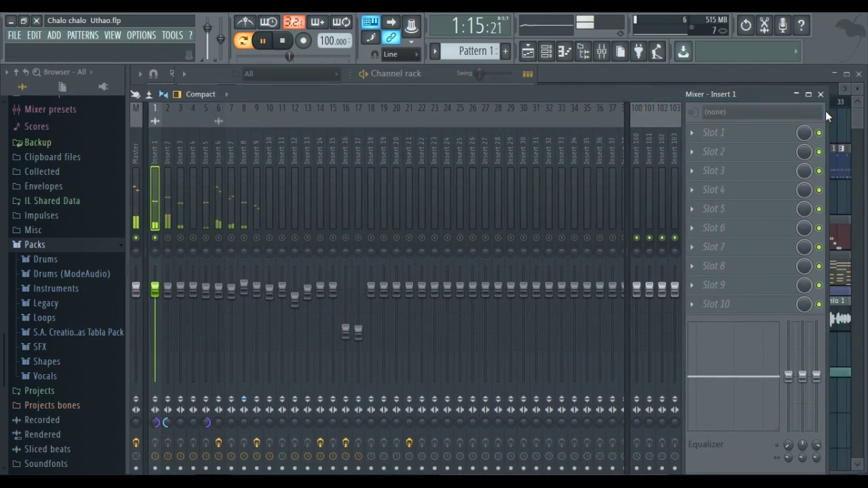
pyautogui.moveTo(829, 116); pyautogui.dragTo(489, 119)
pyautogui.moveTo(275, 101); pyautogui.dragTo(503, 104)
pyautogui.press('space')
# Load Fruity Parametric EQ 2 into Insert 1's first effect slot and briefly play the soloed sound through it
pyautogui.click(585, 135)
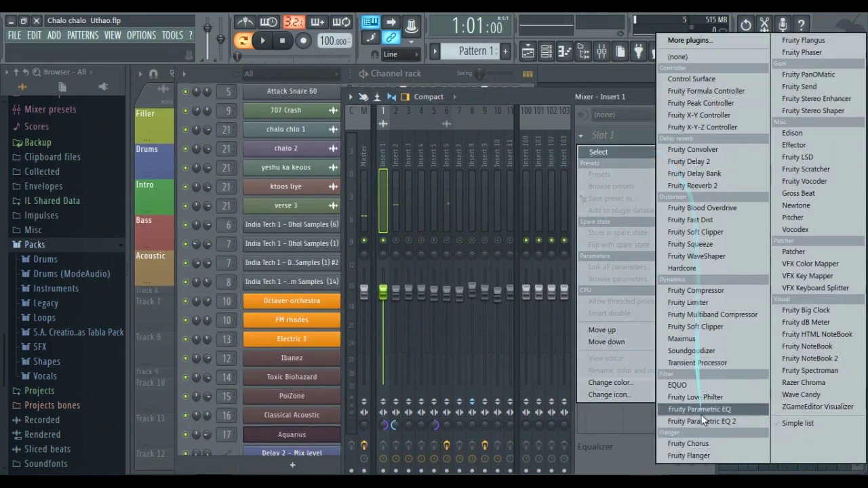
pyautogui.click(701, 422)
pyautogui.press('space')
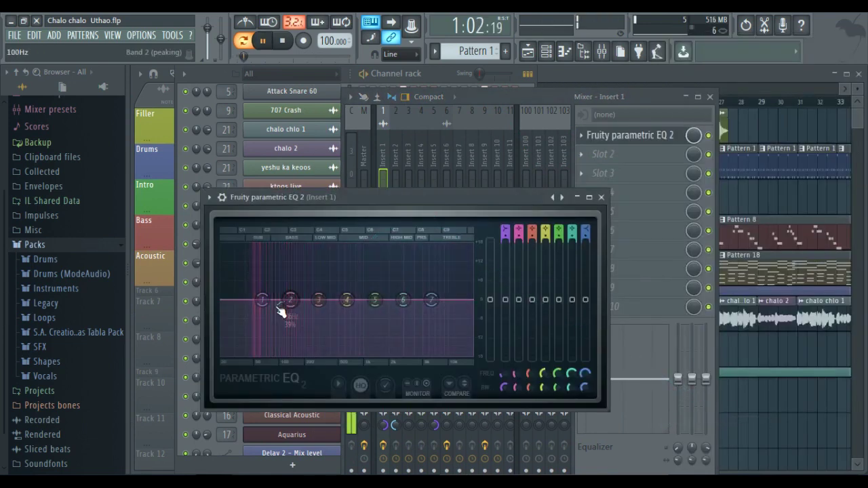
pyautogui.press('space')
# Make EQ band 1 a Steep 8 high pass and move it down to the lowest sub frequencies
pyautogui.rightClick(262, 301)
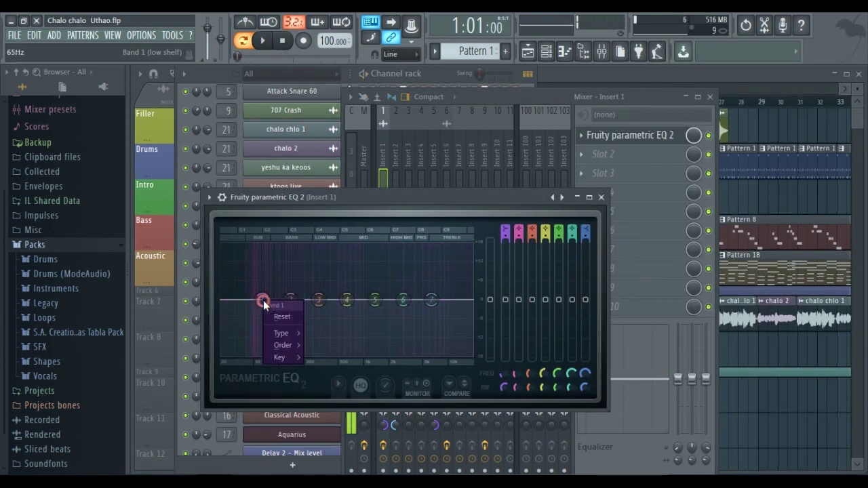
pyautogui.moveTo(282, 346)
pyautogui.click(325, 345)
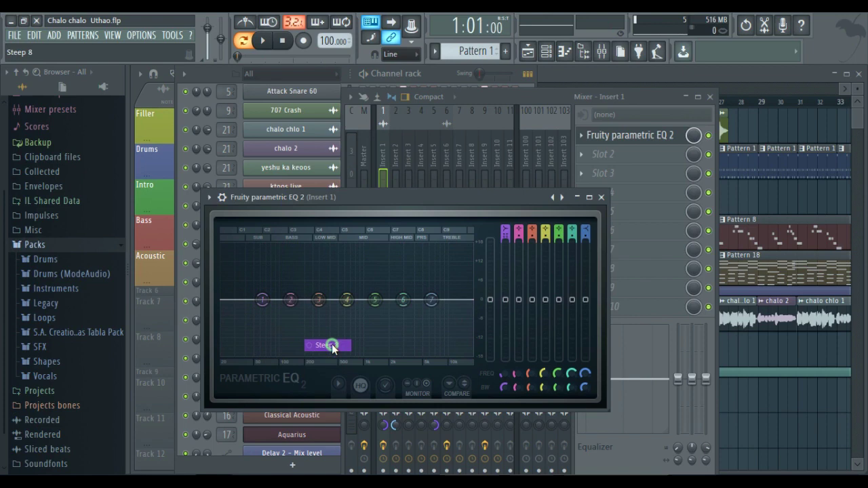
pyautogui.rightClick(262, 299)
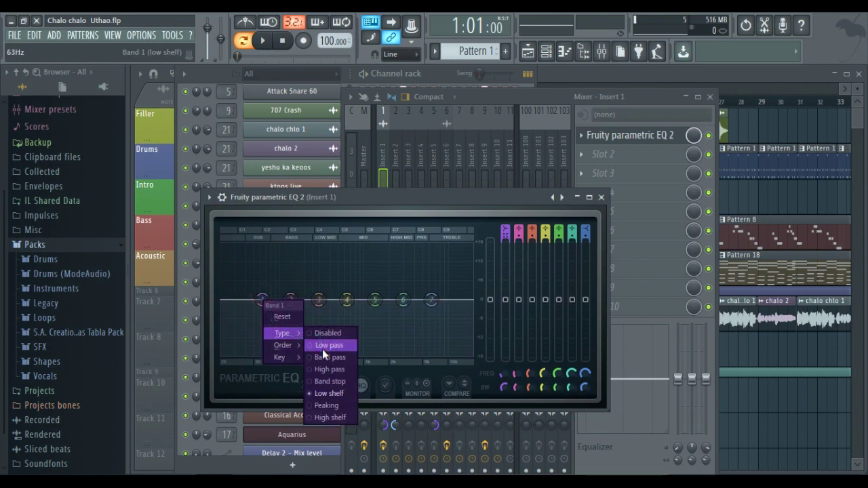
pyautogui.click(324, 369)
pyautogui.moveTo(263, 301); pyautogui.dragTo(235, 305)
# During playback, make EQ band 7 a low pass with a steeper order and move it to about 17.9 kHz
pyautogui.press('space')
pyautogui.rightClick(433, 301)
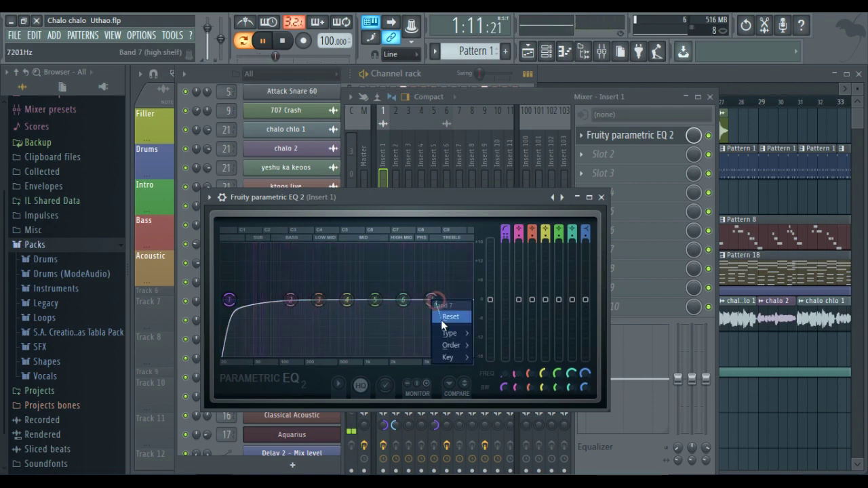
pyautogui.moveTo(445, 332)
pyautogui.click(495, 345)
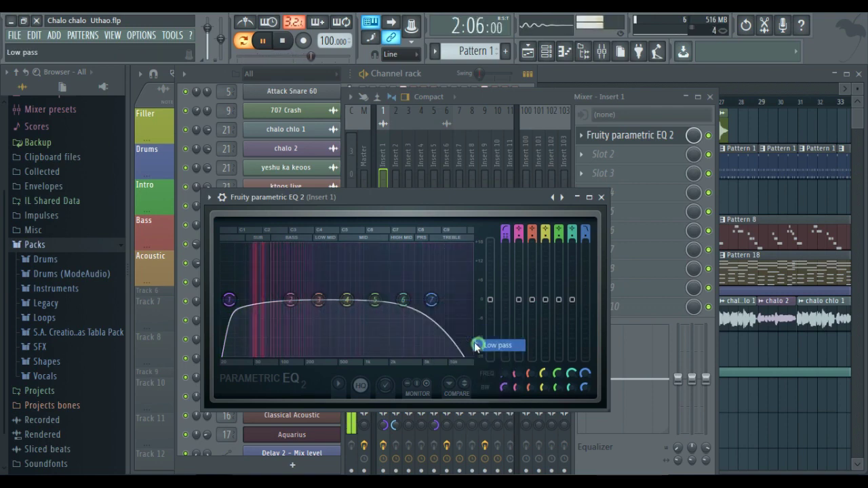
pyautogui.rightClick(432, 300)
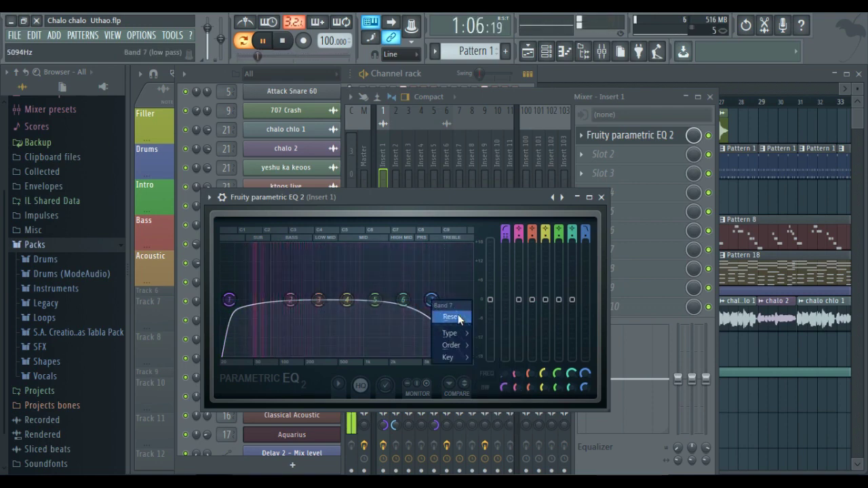
pyautogui.click(478, 346)
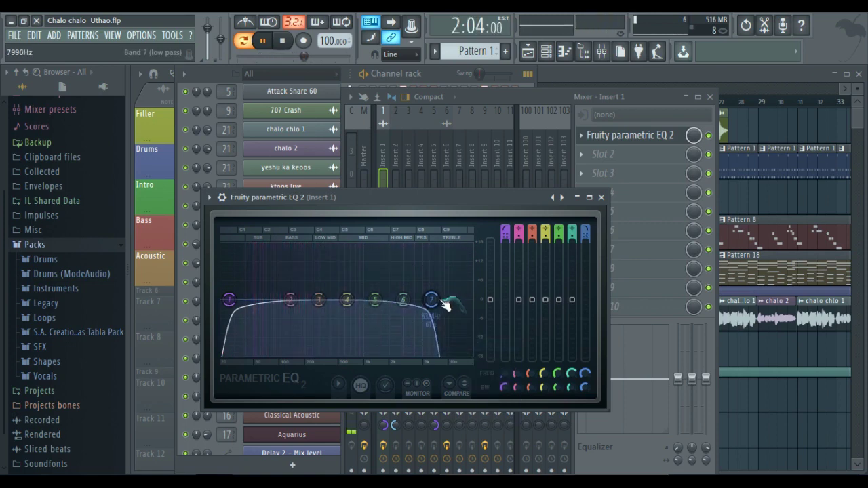
pyautogui.moveTo(434, 299); pyautogui.dragTo(535, 311)
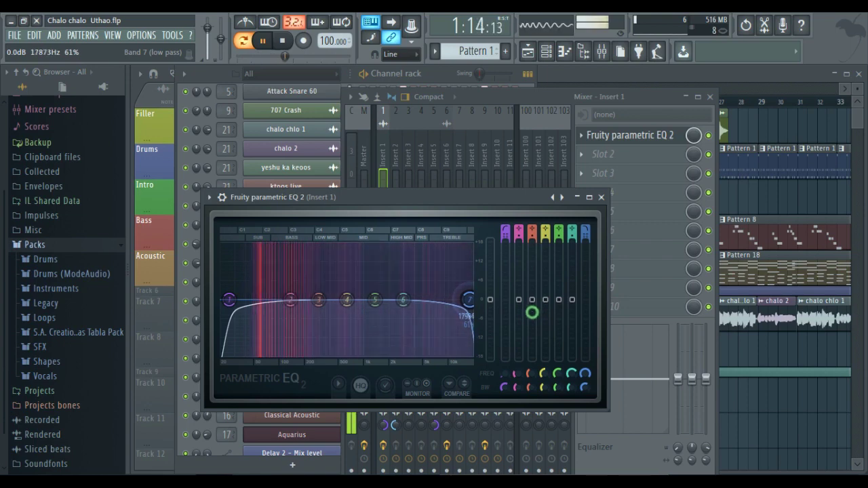
# Cut EQ band 5 by about 7 dB at about 1.9 kHz while listening to Insert 1
pyautogui.press('space')
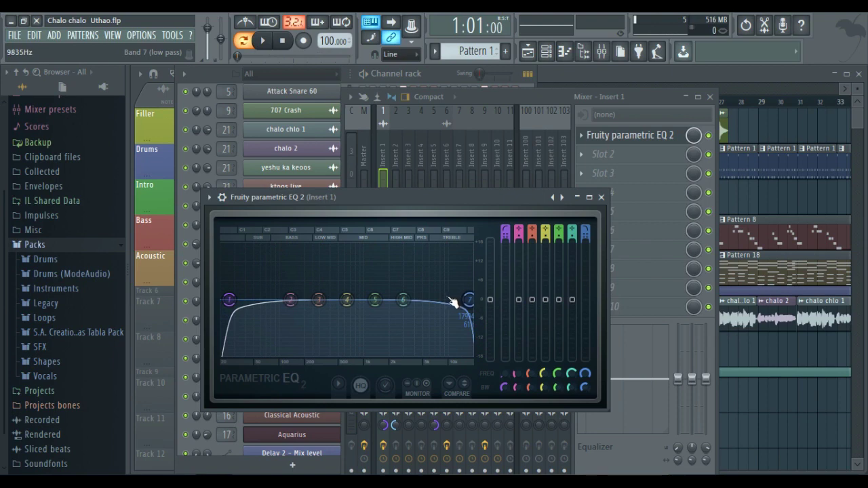
pyautogui.press('space')
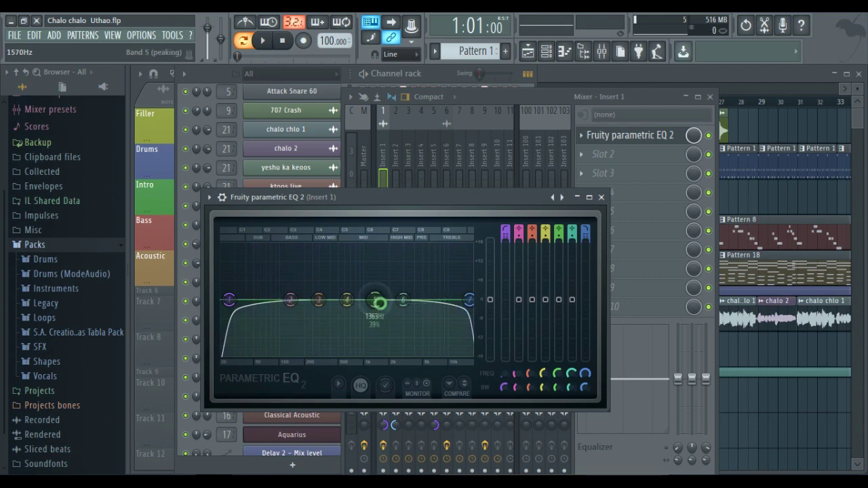
pyautogui.moveTo(389, 314); pyautogui.dragTo(398, 376)
pyautogui.moveTo(384, 323); pyautogui.dragTo(387, 324)
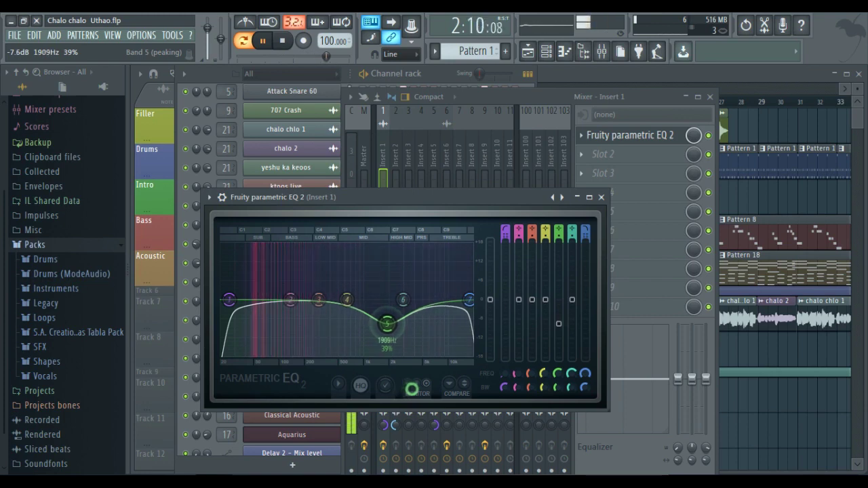
pyautogui.press('space')
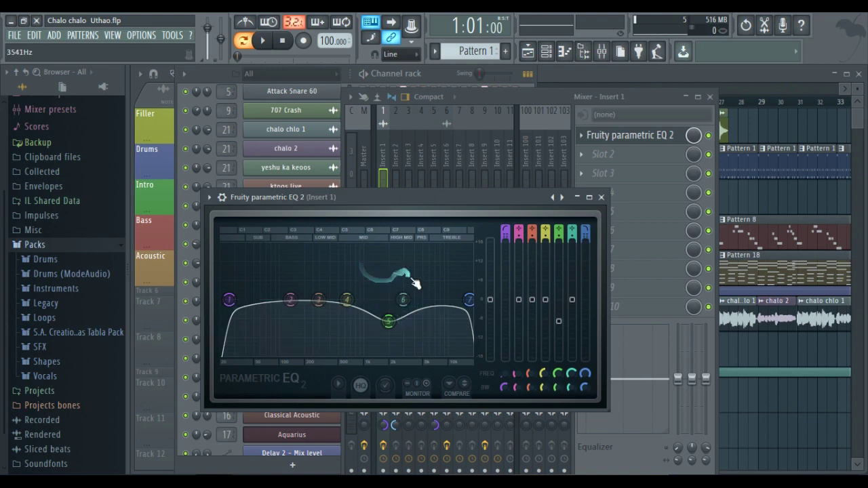
# Boost EQ band 6 slightly and refine band 5's dip near 1.9 kHz, narrowing its bandwidth to about 24%
pyautogui.moveTo(392, 321); pyautogui.dragTo(371, 278)
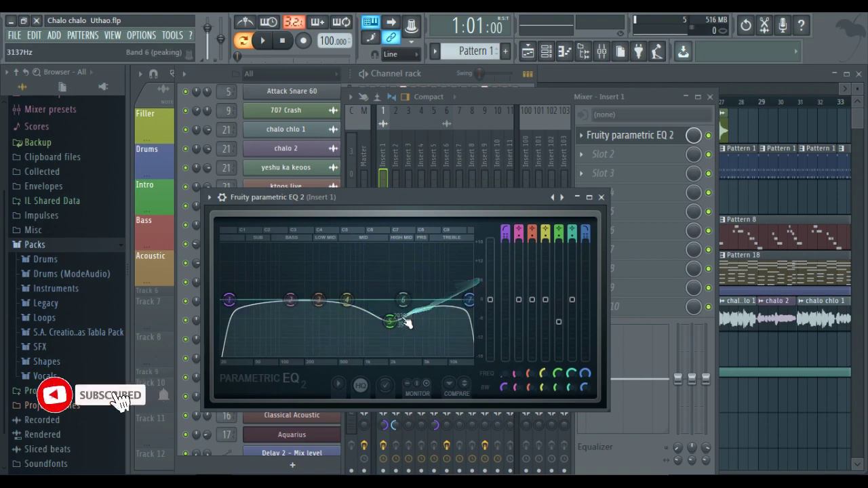
pyautogui.press('space')
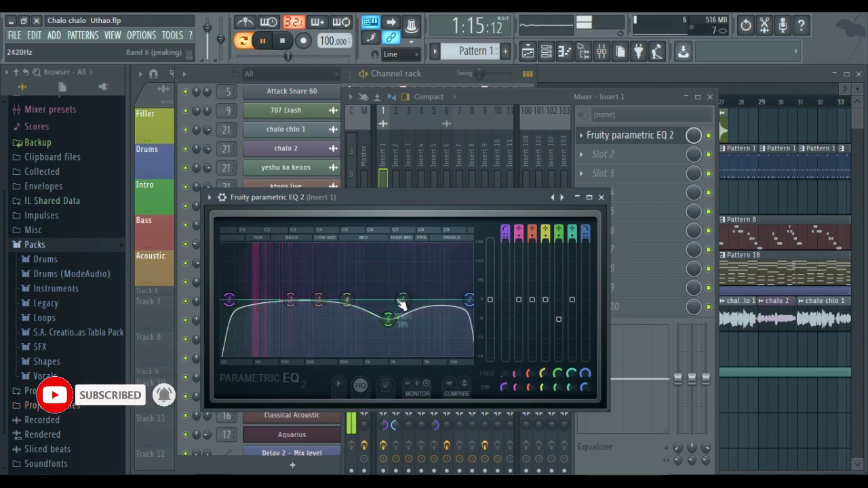
pyautogui.moveTo(398, 300); pyautogui.dragTo(397, 277)
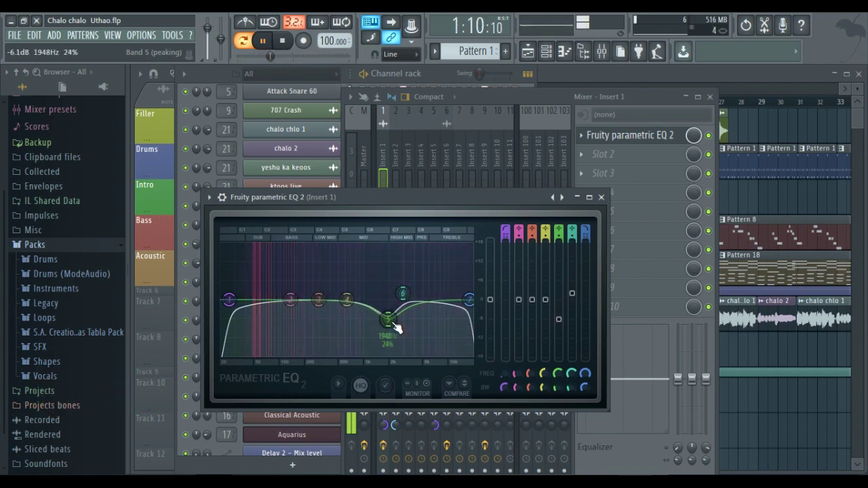
pyautogui.moveTo(394, 324); pyautogui.dragTo(382, 330)
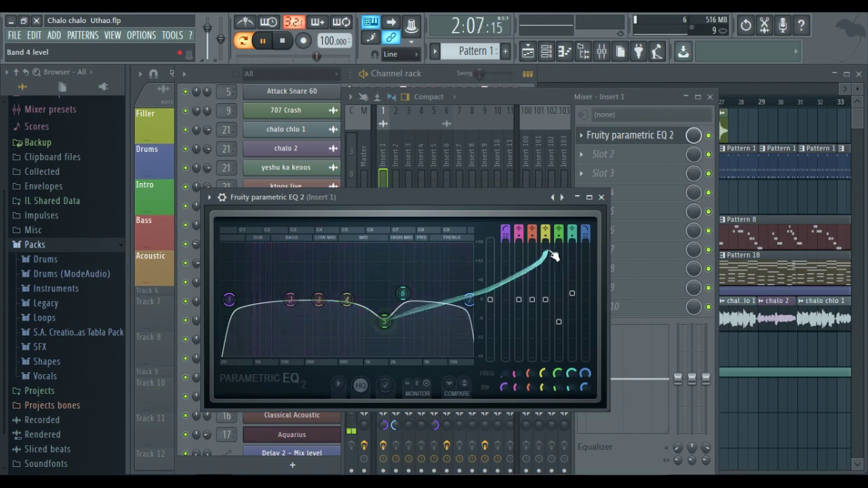
# Solo Insert 2 in the mixer and load Fruity Parametric EQ 2 into its first effect slot
pyautogui.click(601, 196)
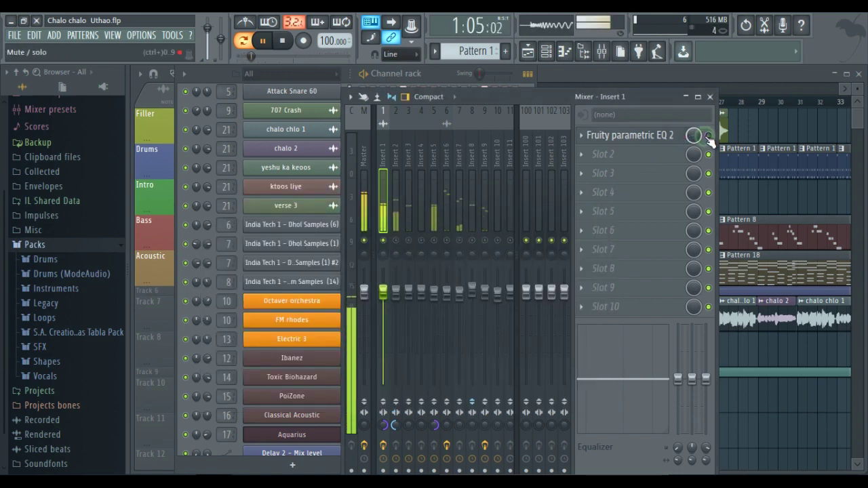
pyautogui.press('space')
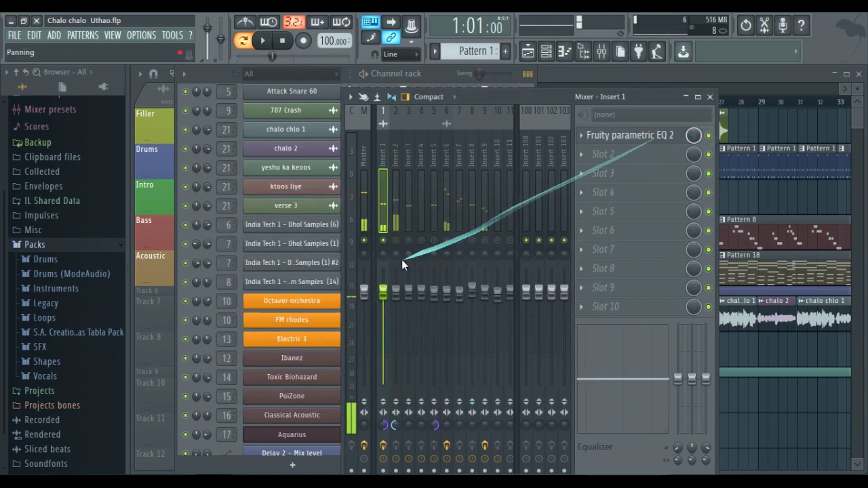
pyautogui.click(397, 241)
pyautogui.press('space')
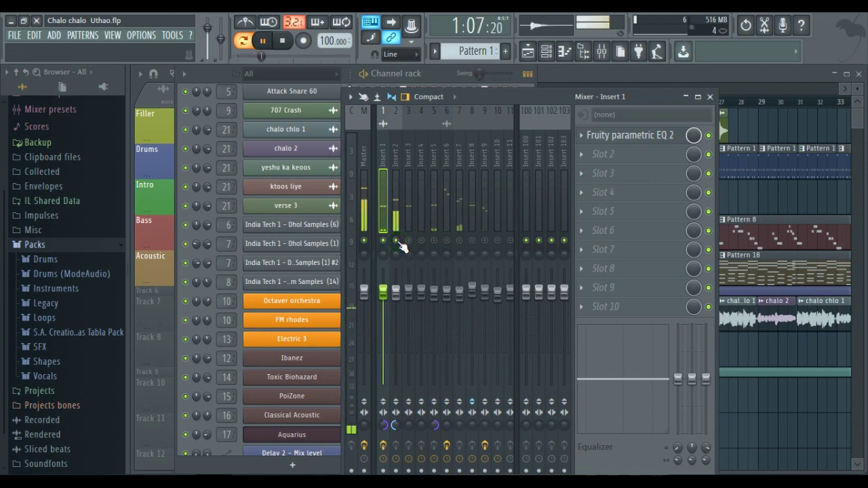
pyautogui.click(398, 223)
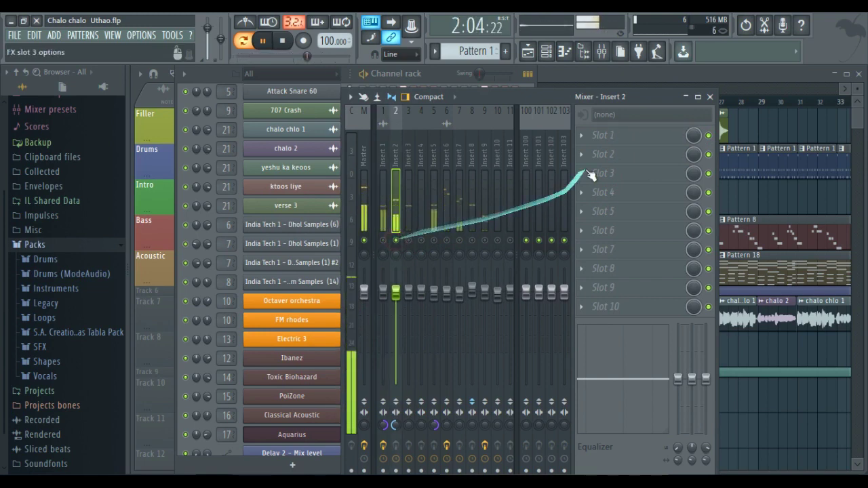
pyautogui.click(592, 135)
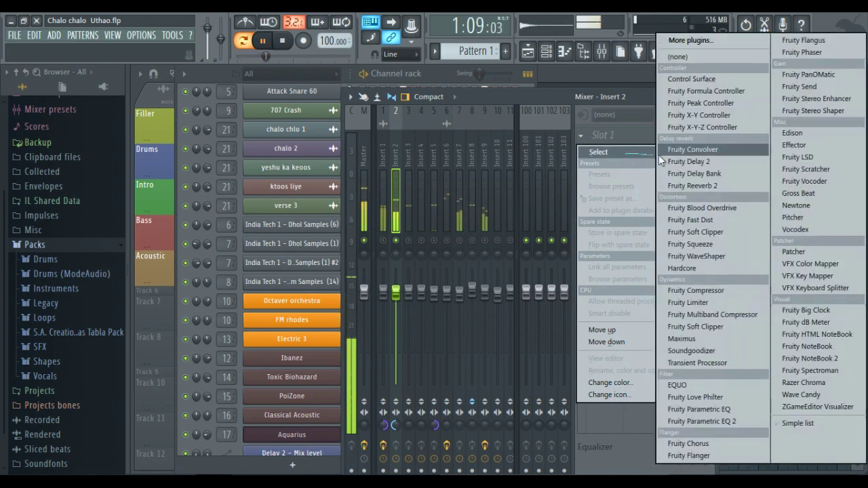
pyautogui.click(698, 421)
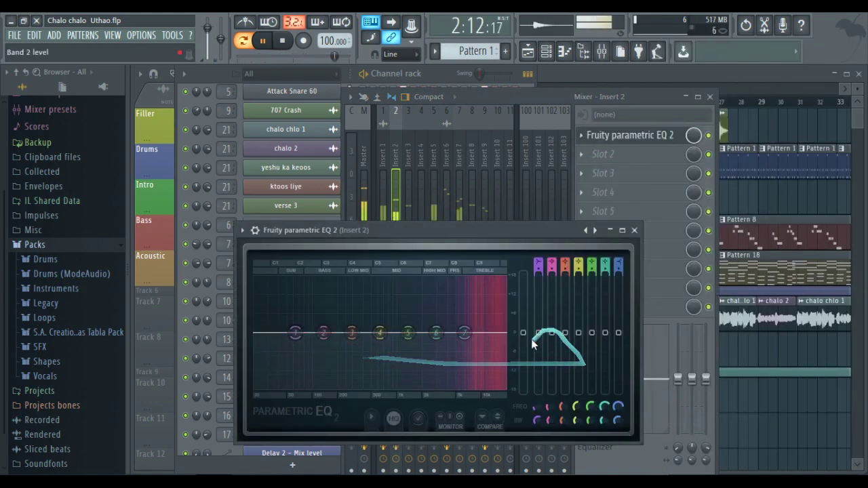
# Make band 1 of Insert 2's EQ a Steep 8 high pass and raise its frequency to right beside band 7
pyautogui.rightClick(297, 334)
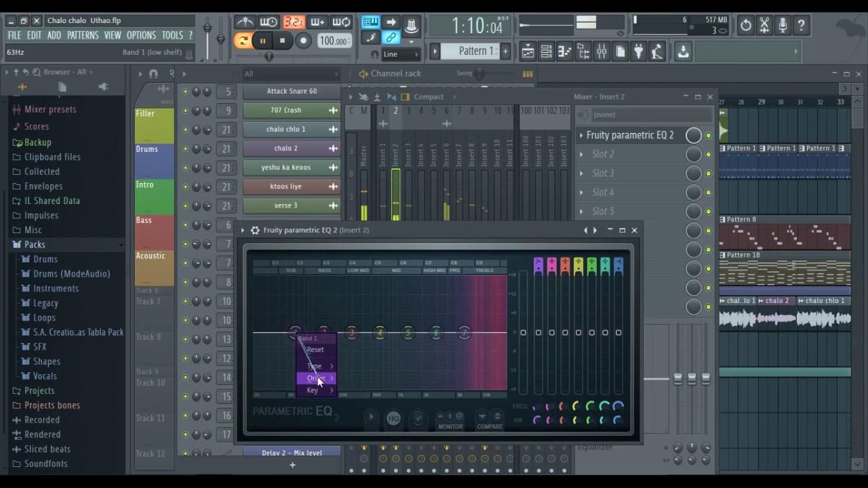
pyautogui.moveTo(317, 378)
pyautogui.click(353, 379)
pyautogui.rightClick(296, 333)
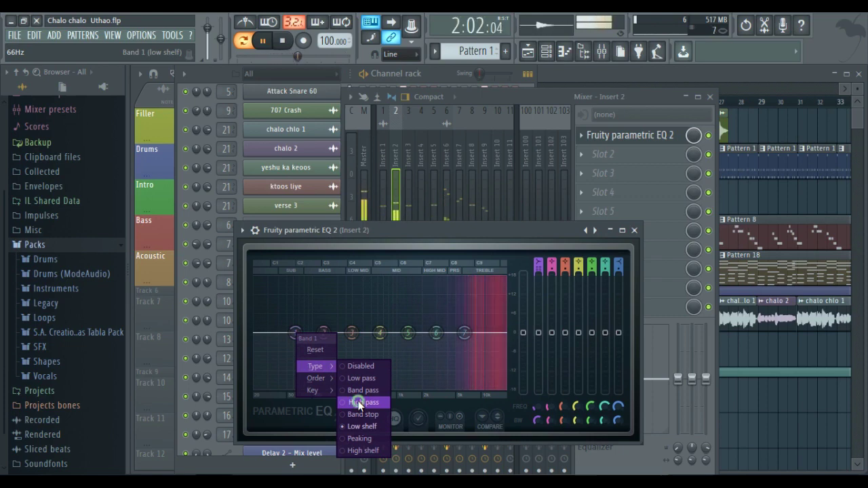
pyautogui.click(359, 402)
pyautogui.moveTo(296, 333); pyautogui.dragTo(660, 329)
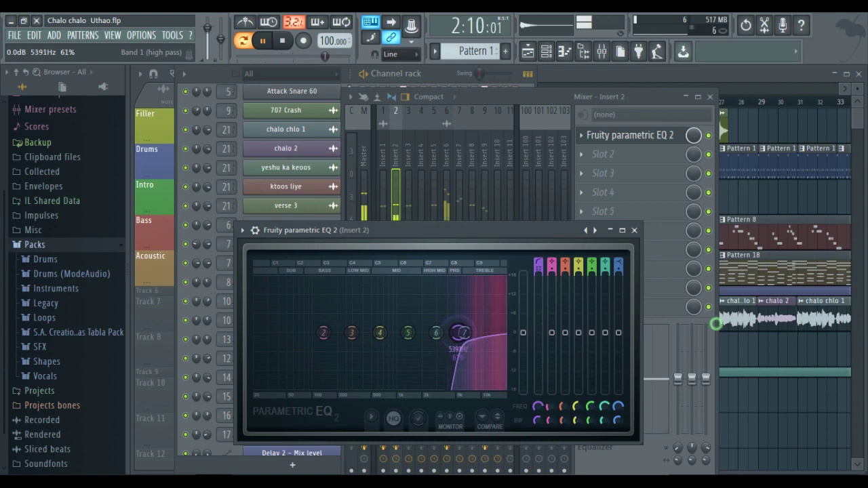
pyautogui.moveTo(457, 333)
pyautogui.mouseDown()
pyautogui.moveTo(459, 346)
pyautogui.moveTo(465, 333)
pyautogui.mouseUp()
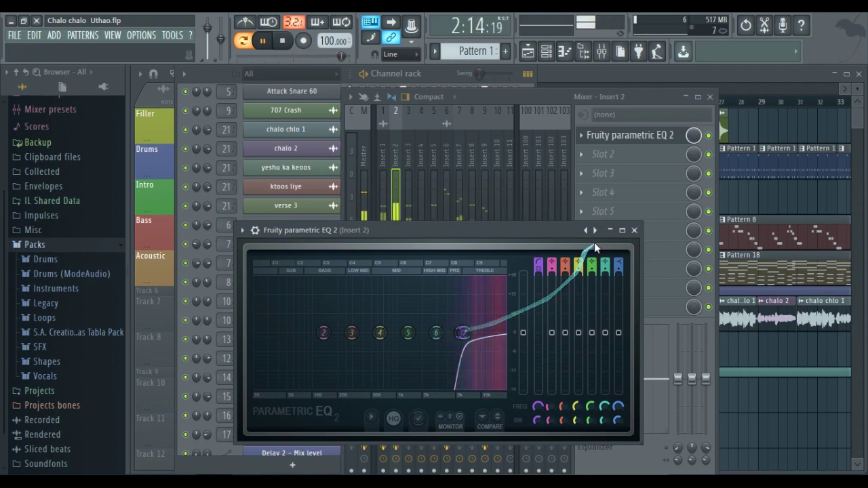
# Bring Insert 1 back into the mix and lower Insert 2's volume fader slightly
pyautogui.click(635, 230)
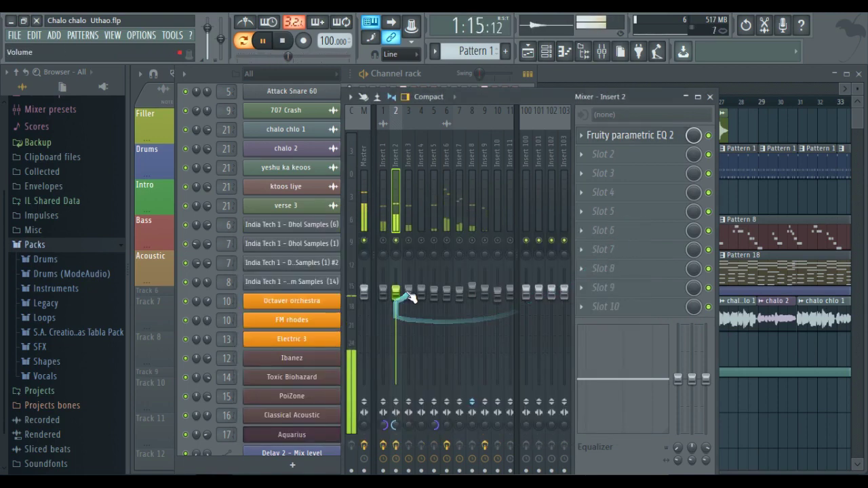
pyautogui.click(383, 241)
pyautogui.moveTo(397, 294); pyautogui.dragTo(396, 296)
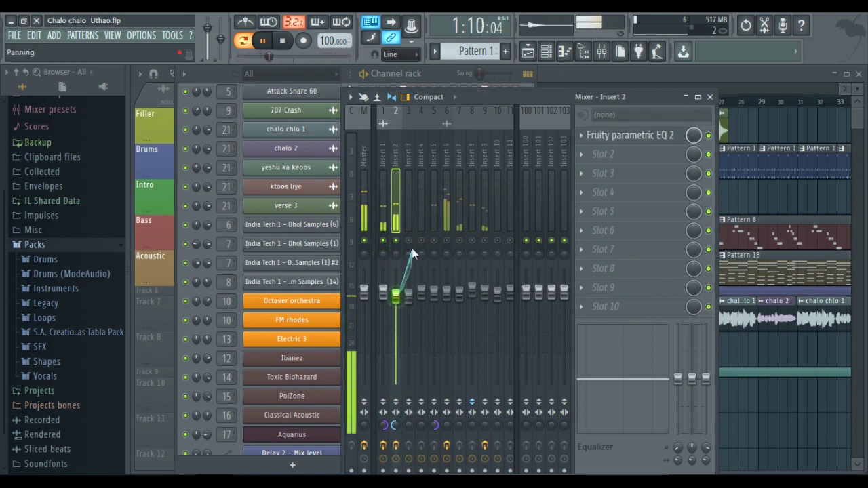
# Solo Insert 3 and load Fruity Parametric EQ 2 into its first effect slot
pyautogui.rightClick(410, 241)
pyautogui.click(405, 217)
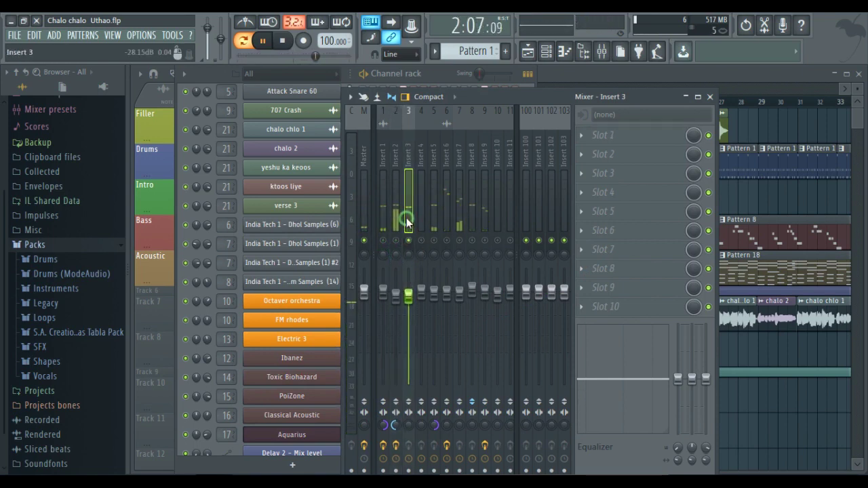
pyautogui.click(583, 135)
pyautogui.moveTo(641, 146)
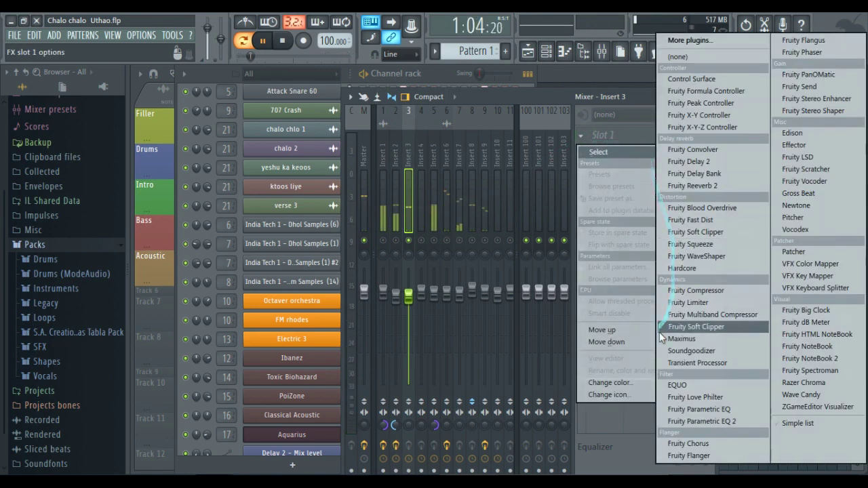
pyautogui.click(700, 422)
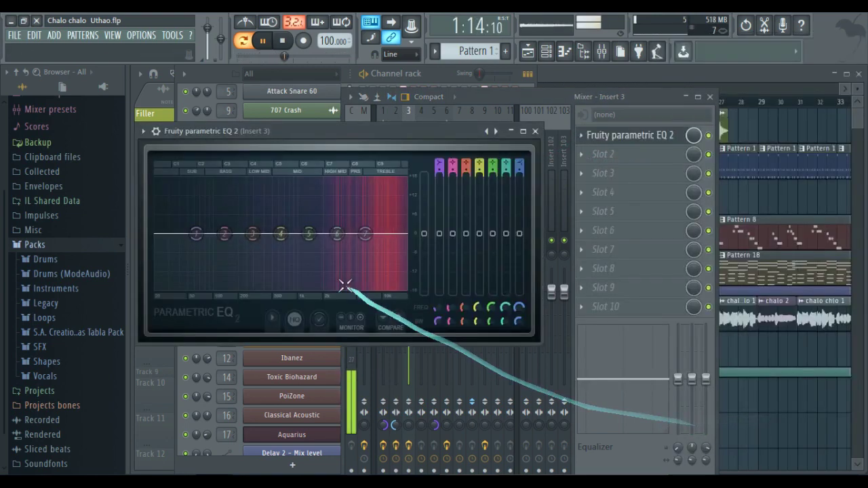
# Make band 1 of Insert 3's EQ a Steep 8 high pass and raise its frequency to just below band 6
pyautogui.rightClick(196, 234)
pyautogui.moveTo(209, 275)
pyautogui.click(258, 278)
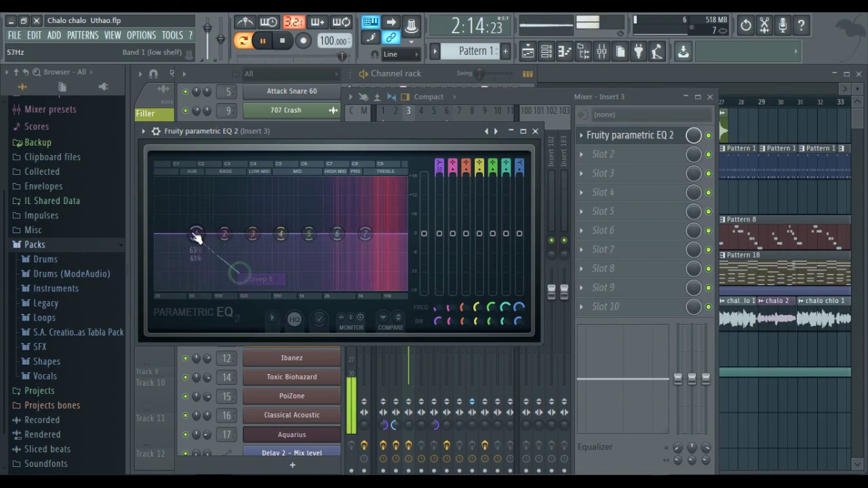
pyautogui.rightClick(197, 237)
pyautogui.moveTo(217, 267)
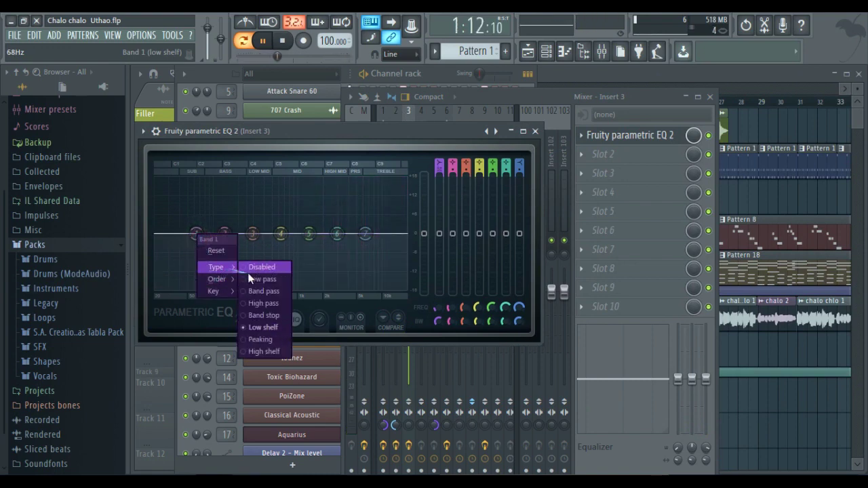
pyautogui.click(257, 304)
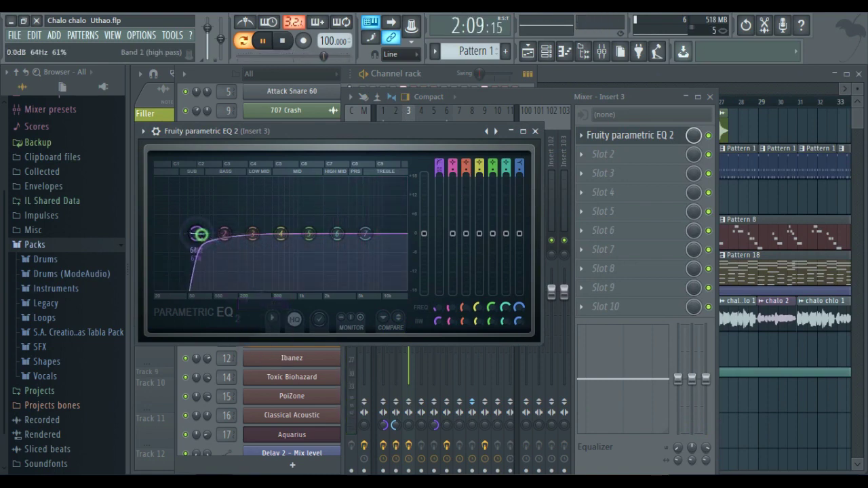
pyautogui.moveTo(196, 234); pyautogui.dragTo(562, 251)
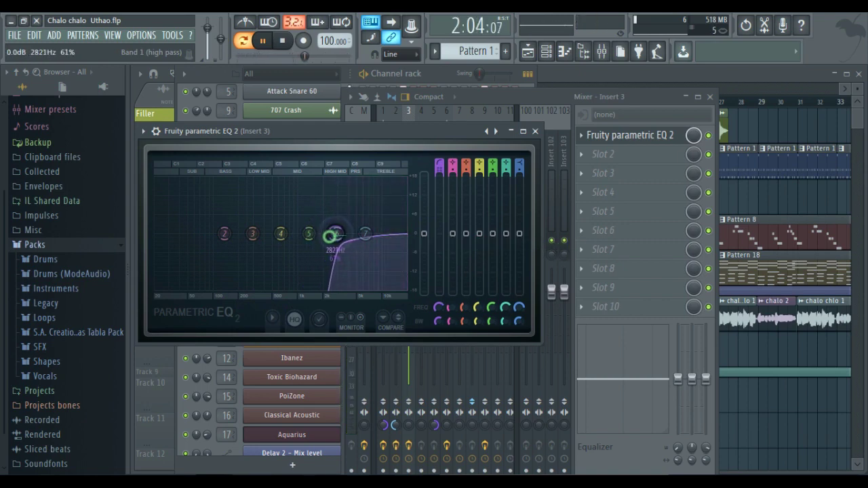
pyautogui.moveTo(323, 238)
pyautogui.mouseDown()
pyautogui.moveTo(333, 300)
pyautogui.moveTo(327, 235)
pyautogui.mouseUp()
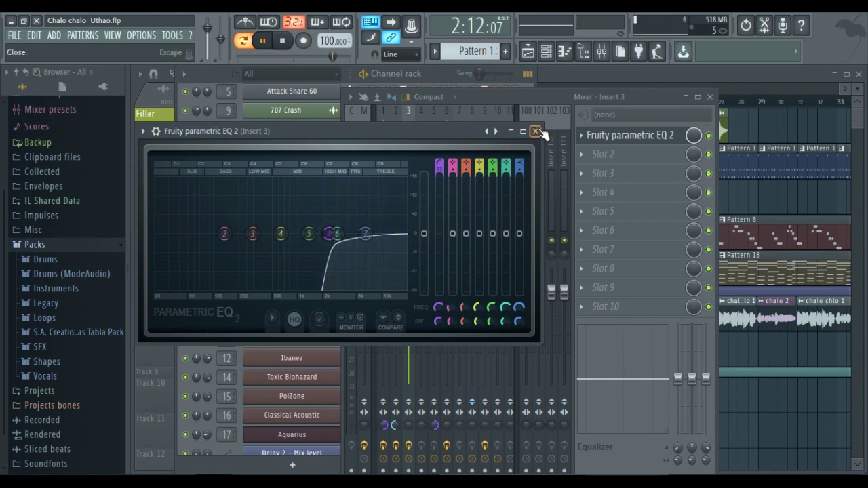
pyautogui.click(535, 131)
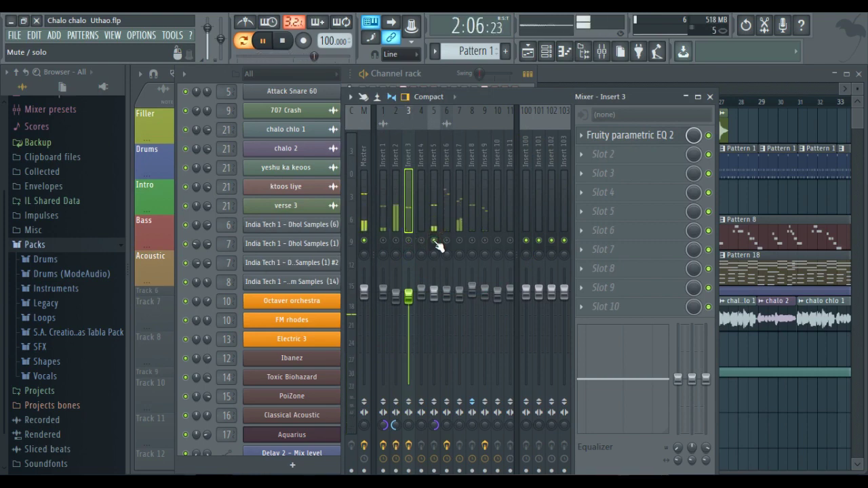
# Show the channel rack, audition Pattern 2 and switch to Pattern 3
pyautogui.press('space')
pyautogui.click(548, 52)
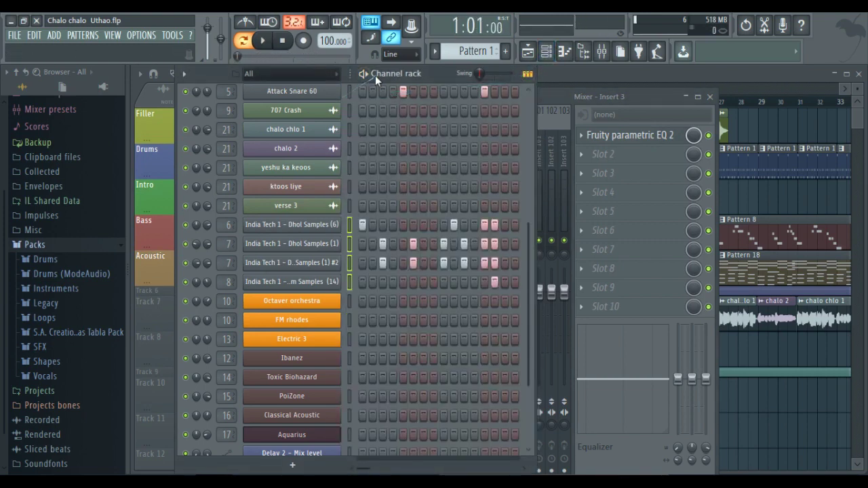
pyautogui.press('+')
pyautogui.press('space')
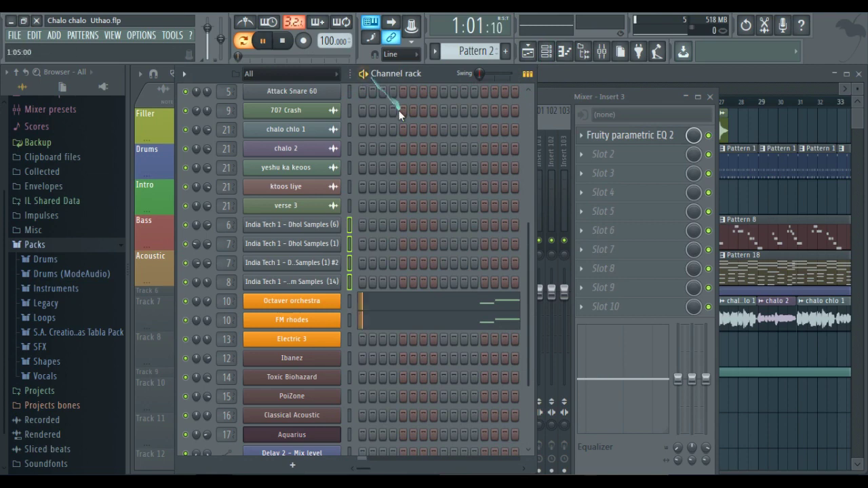
pyautogui.scroll(3, 397, 189)
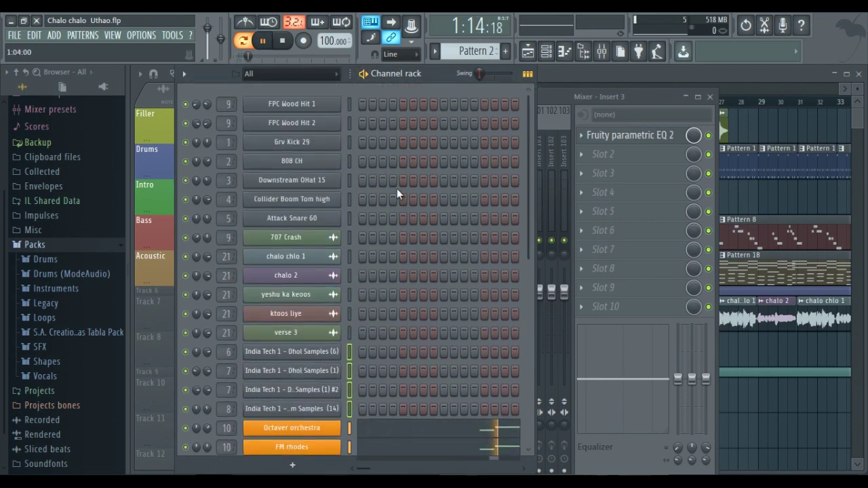
pyautogui.press('space')
pyautogui.press('+')
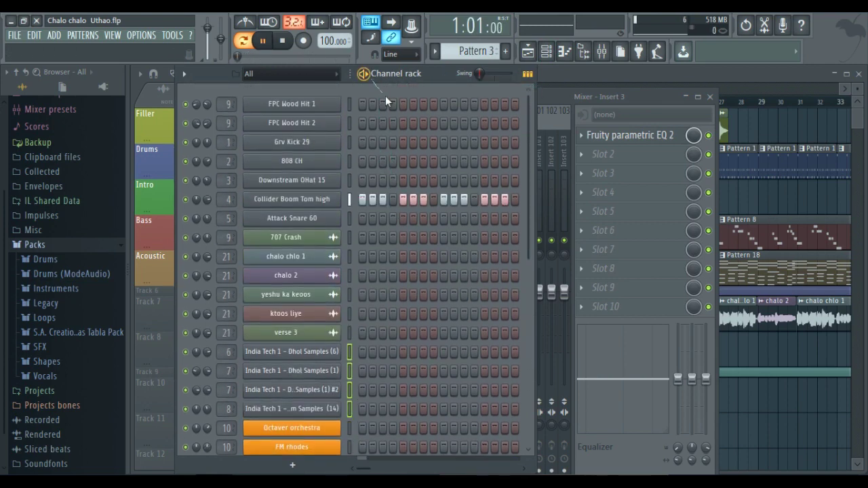
# Solo and select Insert 4 in the mixer while playing Pattern 3
pyautogui.click(555, 95)
pyautogui.press('space')
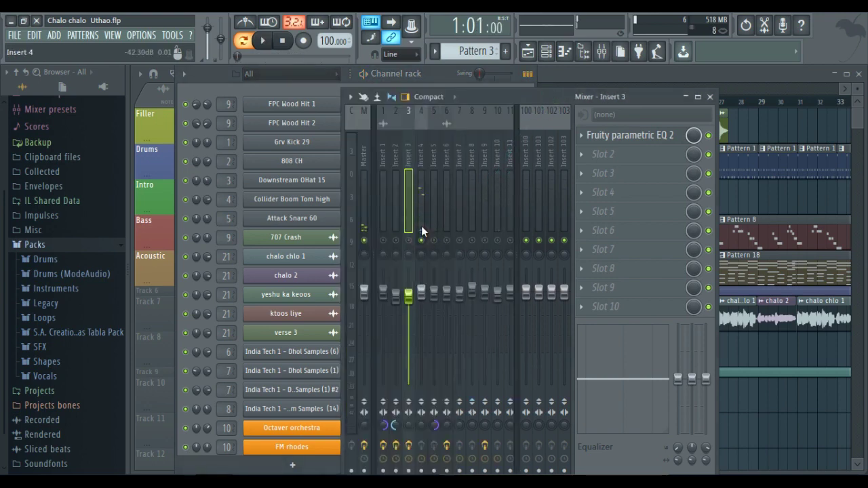
pyautogui.click(421, 226)
pyautogui.press('space')
pyautogui.click(584, 134)
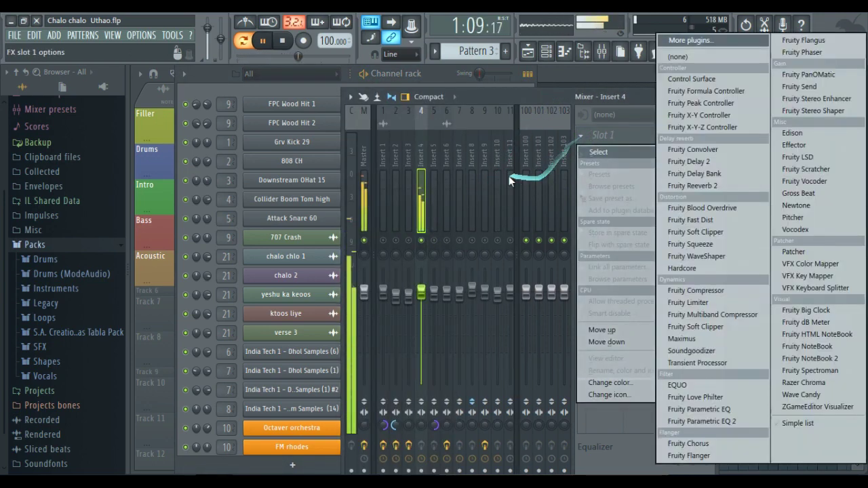
pyautogui.press('Escape')
pyautogui.press('space')
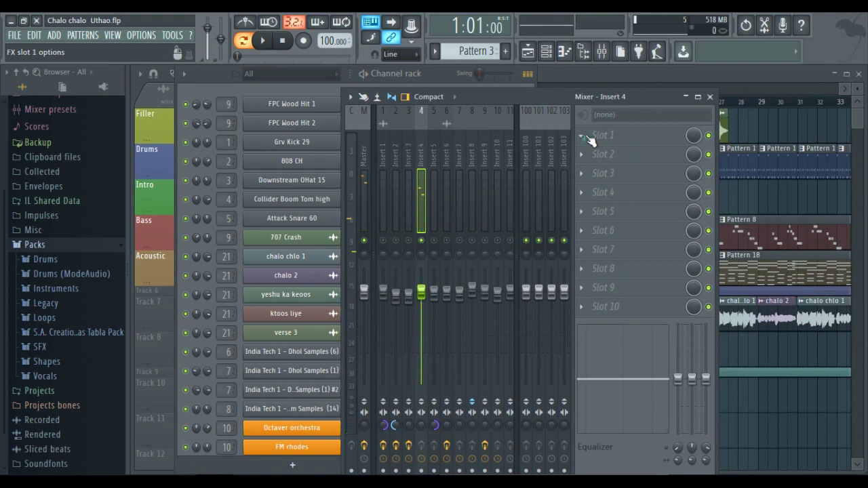
# Show the channel rack and listen to Pattern 3 with the Collider Boom Tom high steps
pyautogui.click(546, 52)
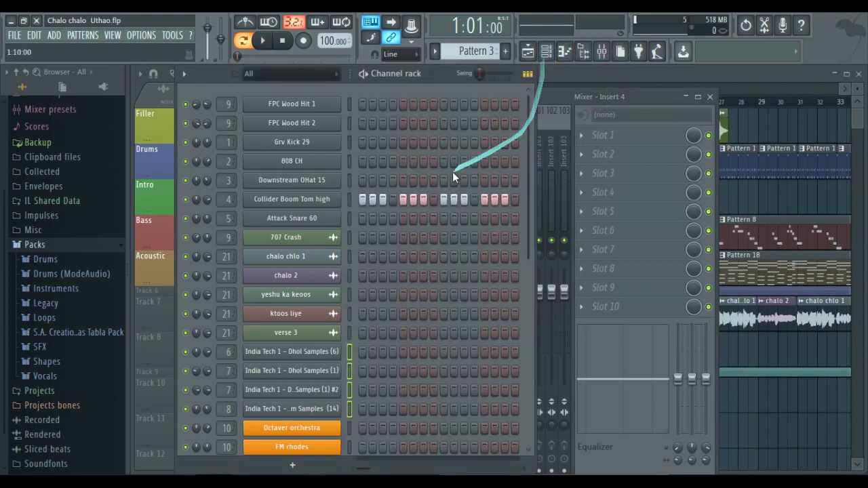
pyautogui.press('space')
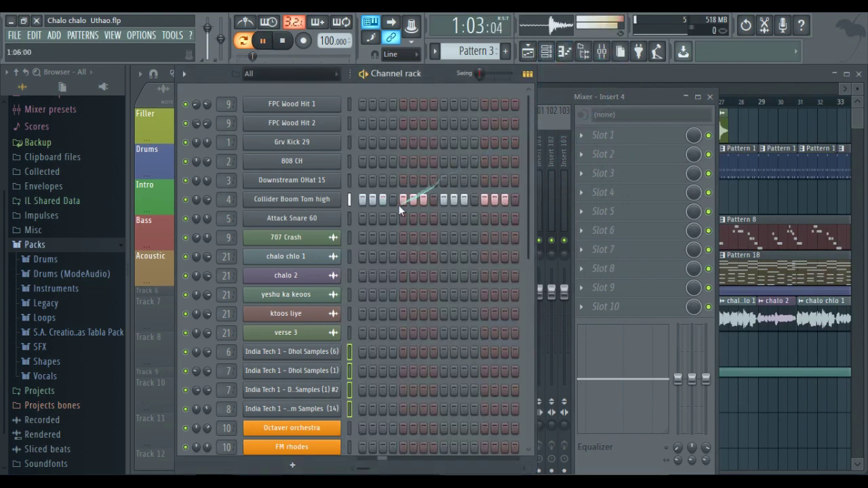
pyautogui.press('space')
# Examine the sample, envelope and miscellaneous settings of the Collider Boom Tom high channel, with a short playback
pyautogui.click(288, 198)
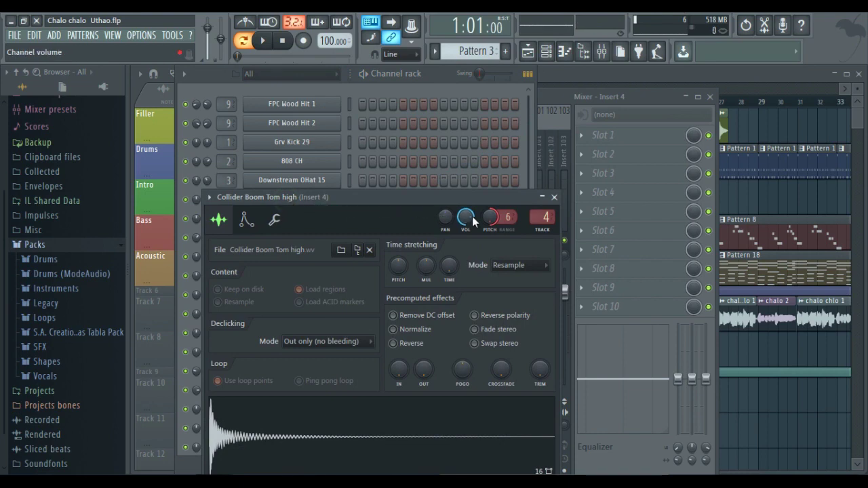
pyautogui.click(247, 221)
pyautogui.click(273, 224)
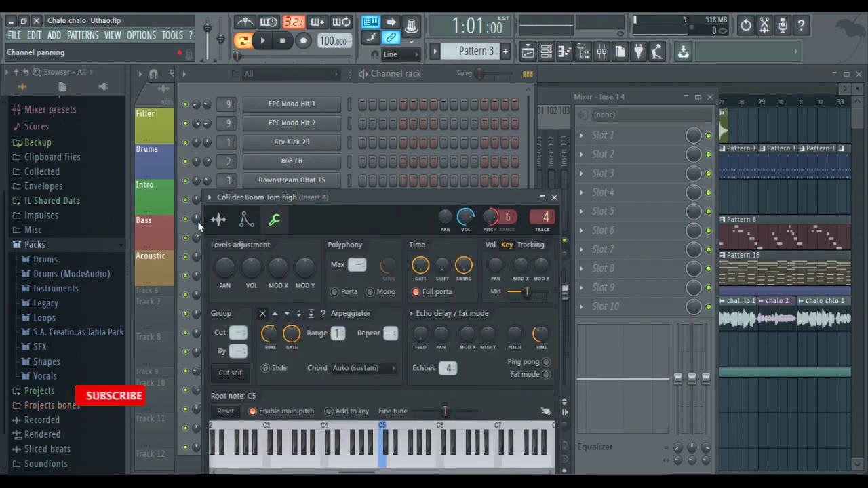
pyautogui.click(218, 219)
pyautogui.press('space')
pyautogui.click(213, 200)
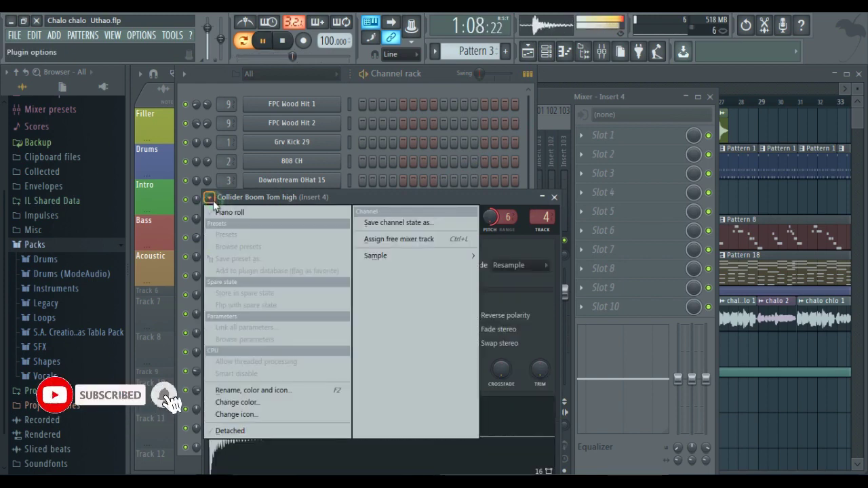
pyautogui.click(212, 200)
pyautogui.press('space')
# Show the channel rack and pan the Collider Boom Tom high channel about 24% right while Pattern 3 plays
pyautogui.click(437, 73)
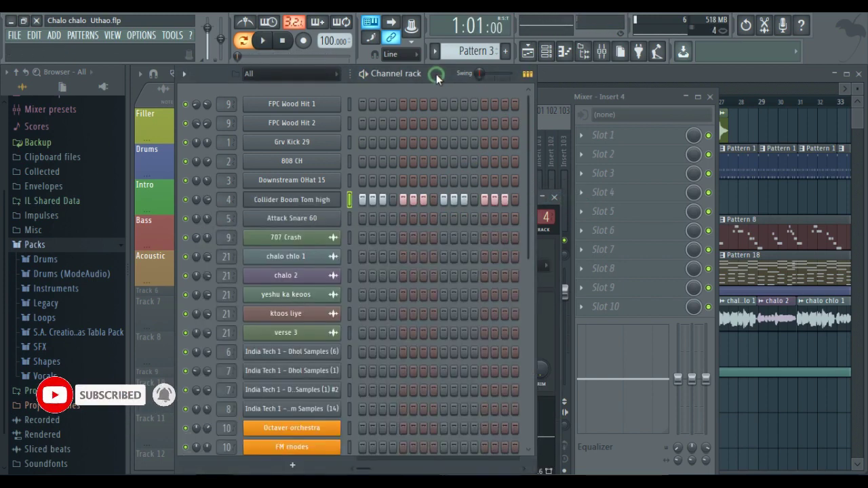
pyautogui.press('space')
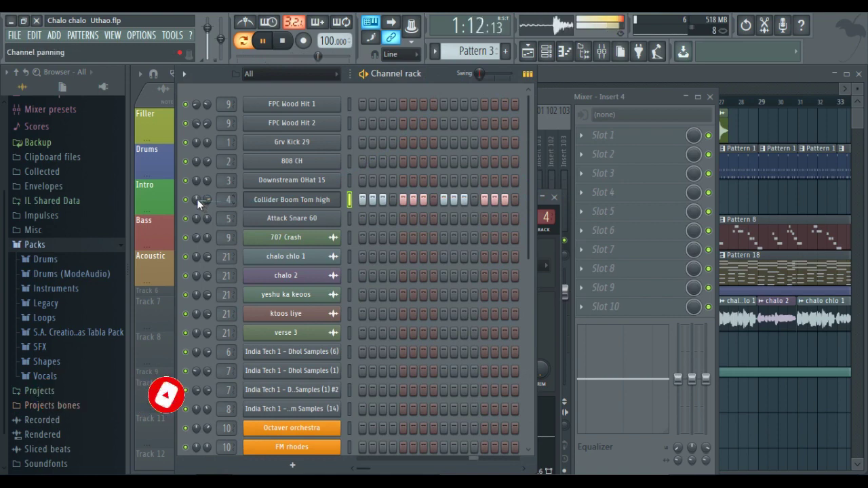
pyautogui.moveTo(196, 199); pyautogui.dragTo(195, 177)
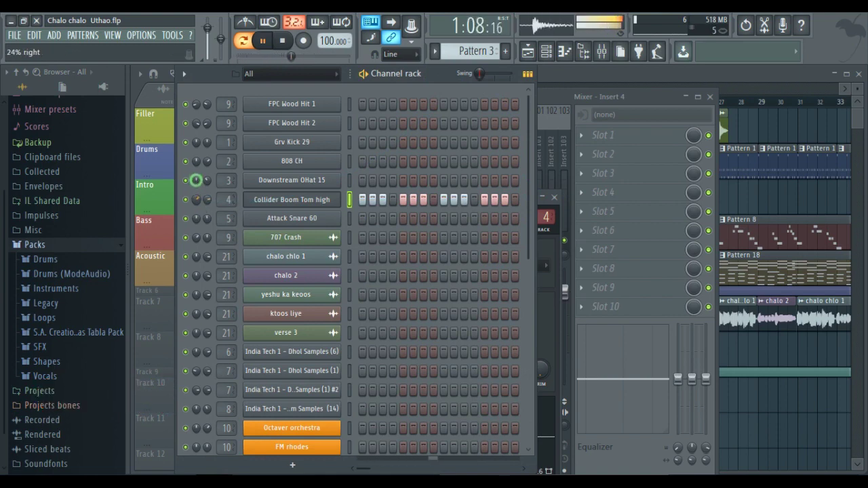
pyautogui.press('space')
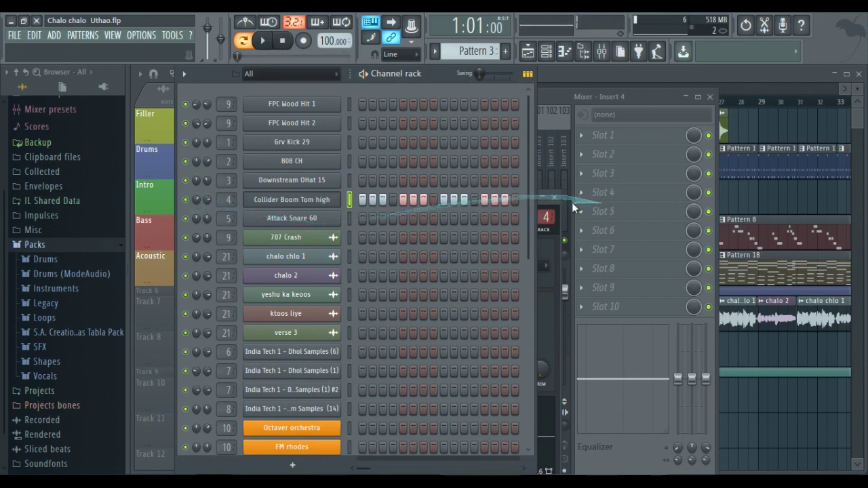
# Bring up the mixer, check Insert 4's level during playback and load Fruity Parametric EQ 2 into its Slot 1
pyautogui.click(558, 94)
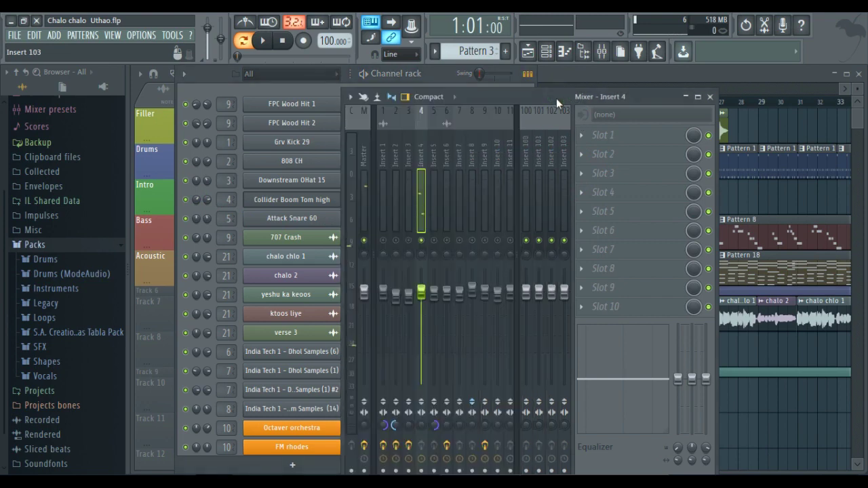
pyautogui.press('space')
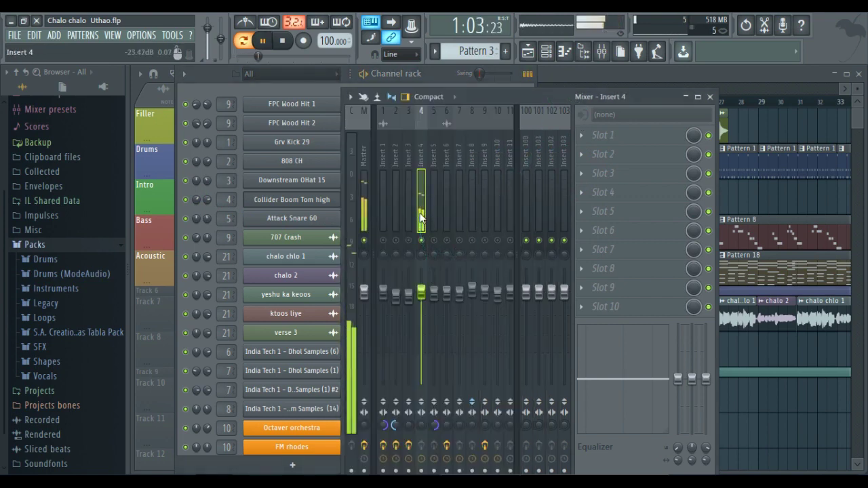
pyautogui.press('space')
pyautogui.click(598, 136)
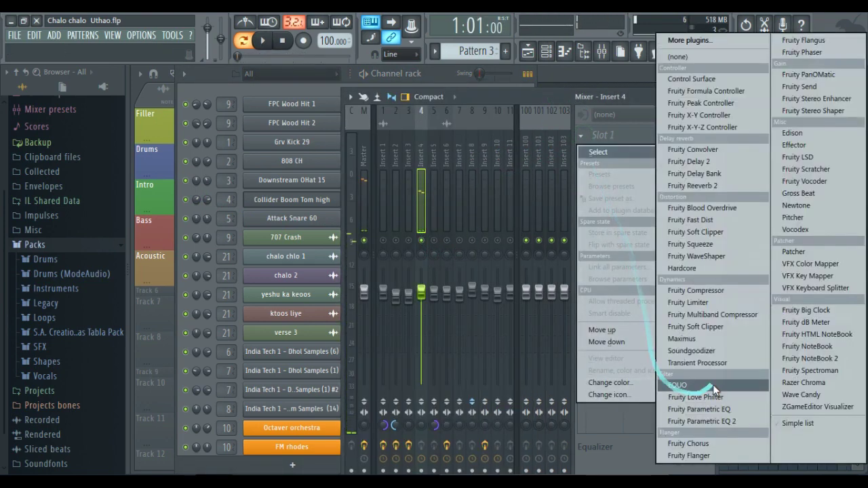
pyautogui.click(706, 421)
pyautogui.press('space')
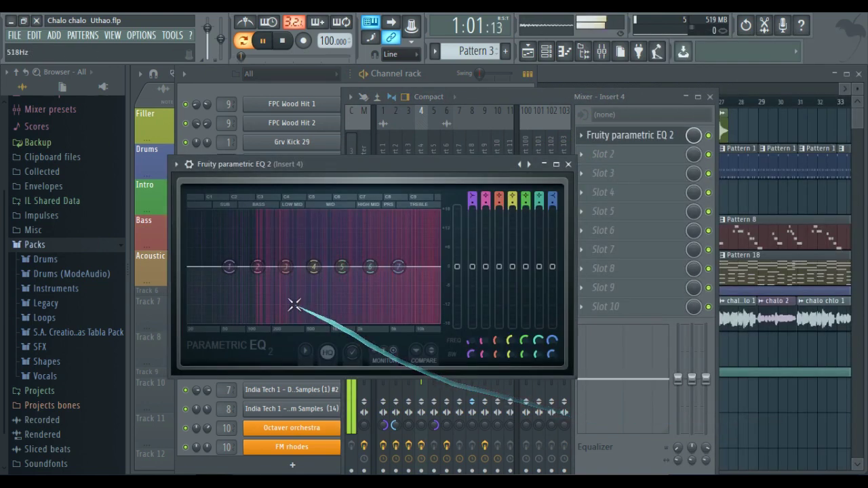
# Set band 1 of Insert 4's equalizer to a high pass filter with the Gentle 6 order
pyautogui.rightClick(231, 267)
pyautogui.press('space')
pyautogui.moveTo(239, 302)
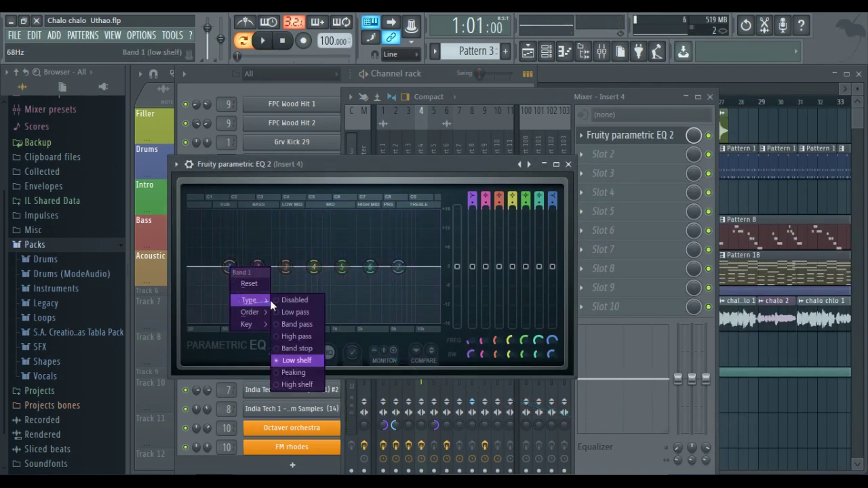
pyautogui.click(296, 336)
pyautogui.rightClick(229, 267)
pyautogui.moveTo(254, 315)
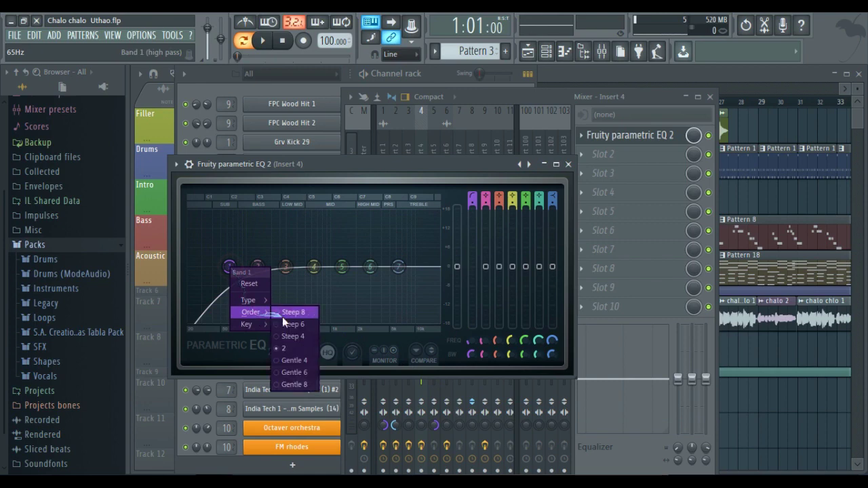
pyautogui.click(297, 373)
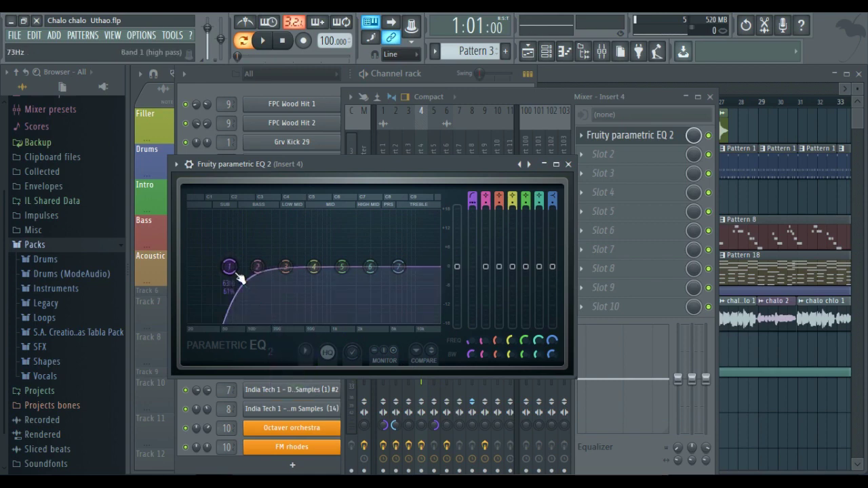
# Raise the high pass band's frequency to about 115 Hz and narrow its bandwidth while Pattern 3 plays
pyautogui.press('space')
pyautogui.moveTo(234, 270)
pyautogui.mouseDown()
pyautogui.moveTo(268, 271)
pyautogui.moveTo(251, 270)
pyautogui.mouseUp()
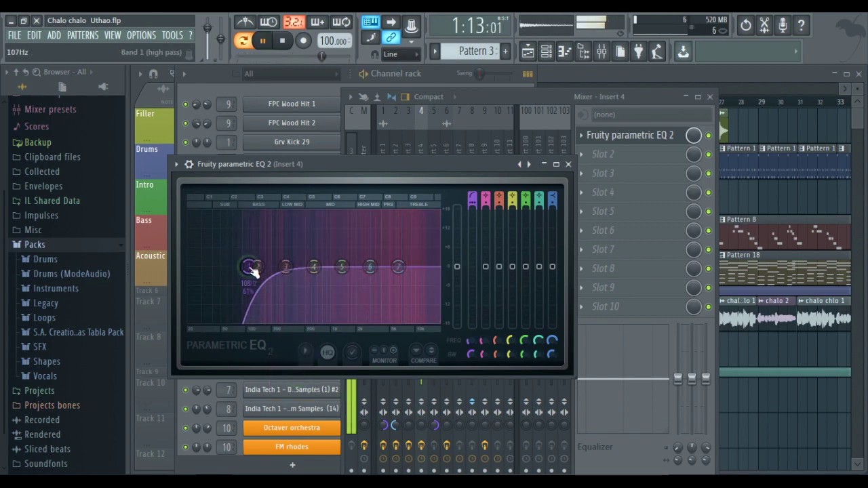
pyautogui.scroll(-4, 254, 272)
pyautogui.moveTo(254, 267); pyautogui.dragTo(255, 268)
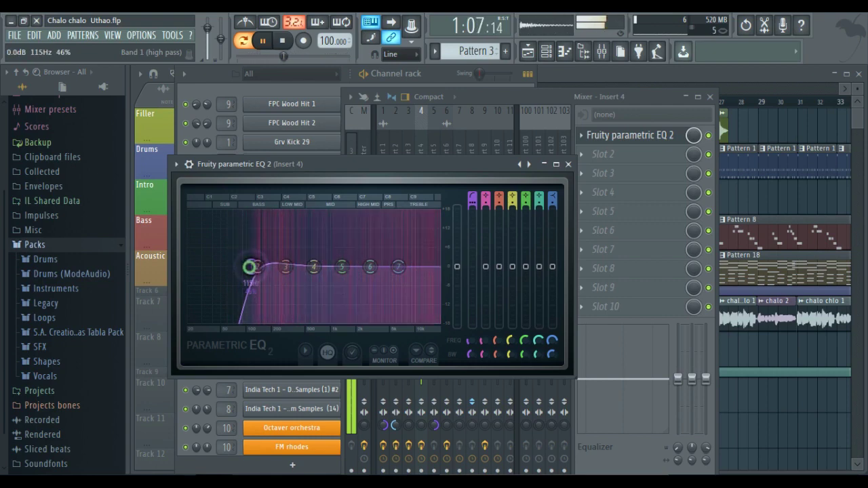
pyautogui.scroll(2, 254, 272)
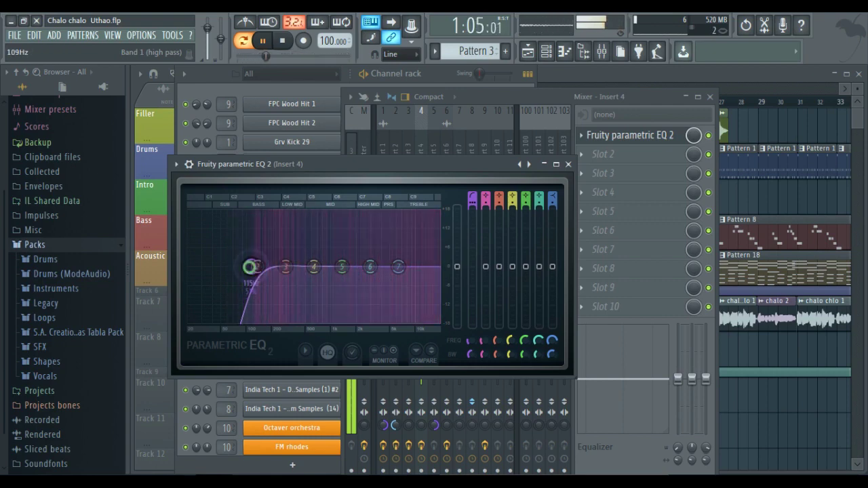
pyautogui.press('space')
# Set band 7 of Insert 4's equalizer to a low pass filter with the Steep 8 order
pyautogui.rightClick(411, 271)
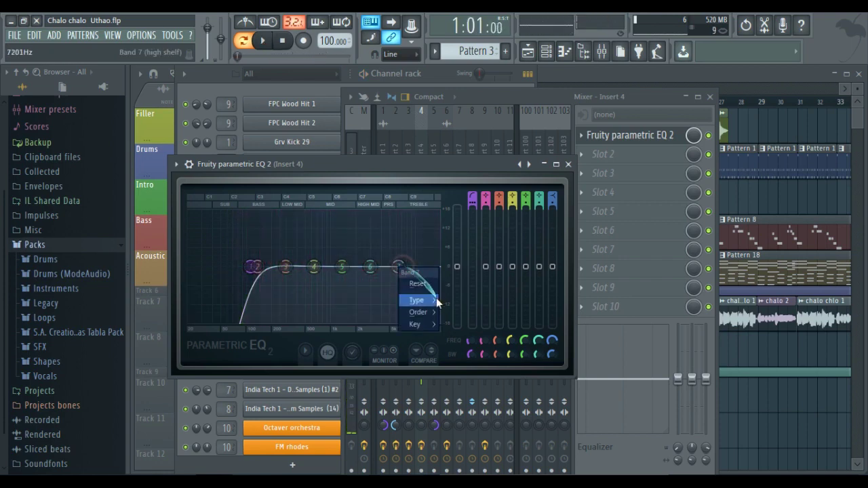
pyautogui.moveTo(436, 300)
pyautogui.click(461, 312)
pyautogui.rightClick(399, 268)
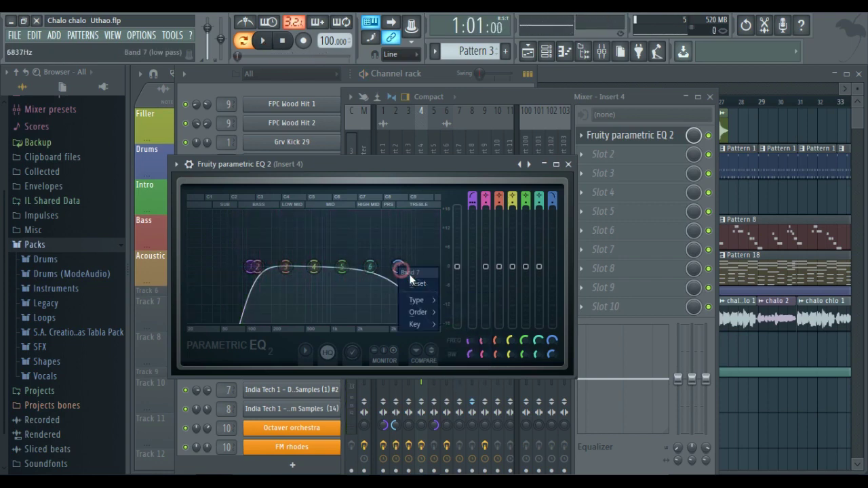
pyautogui.click(446, 313)
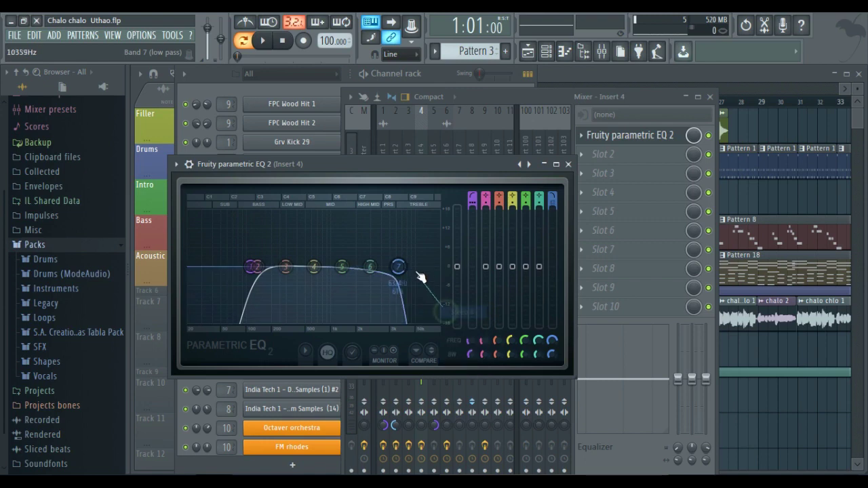
# Move the low pass band to about 17397 Hz during playback and close Insert 4's equalizer
pyautogui.press('space')
pyautogui.moveTo(401, 268); pyautogui.dragTo(498, 270)
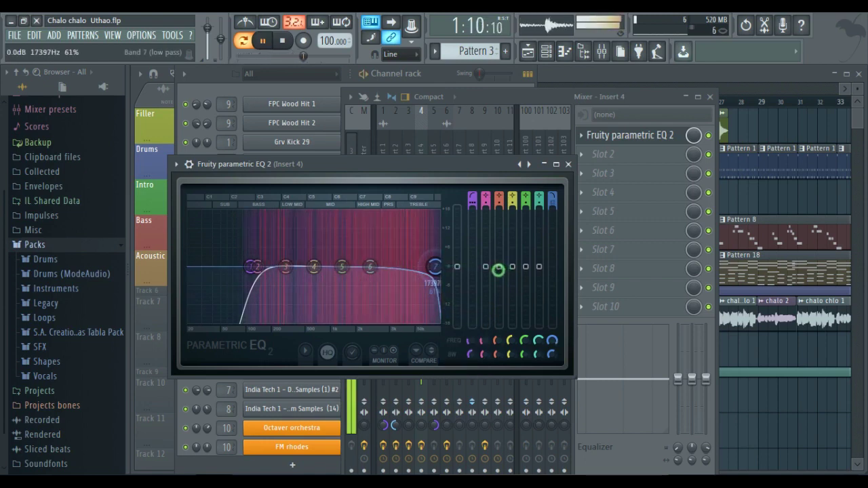
pyautogui.click(568, 165)
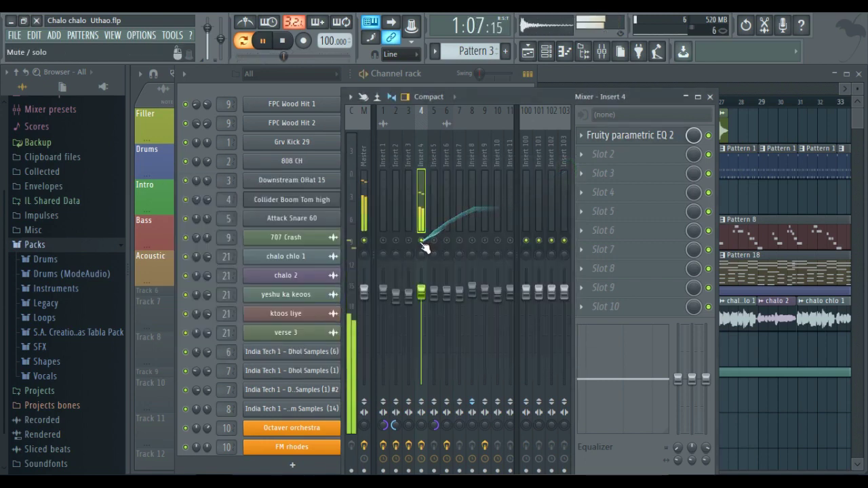
pyautogui.press('space')
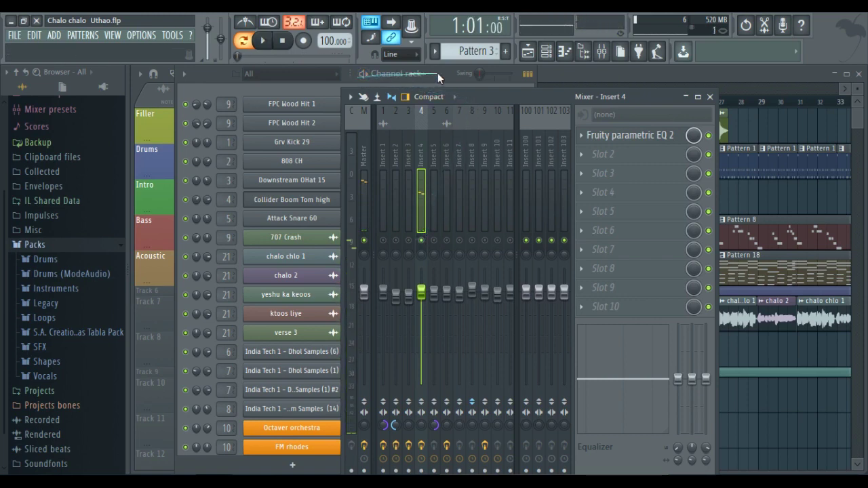
# Switch to Pattern 1, audition it, and solo and select Insert 5 in the mixer
pyautogui.click(437, 73)
pyautogui.press('space')
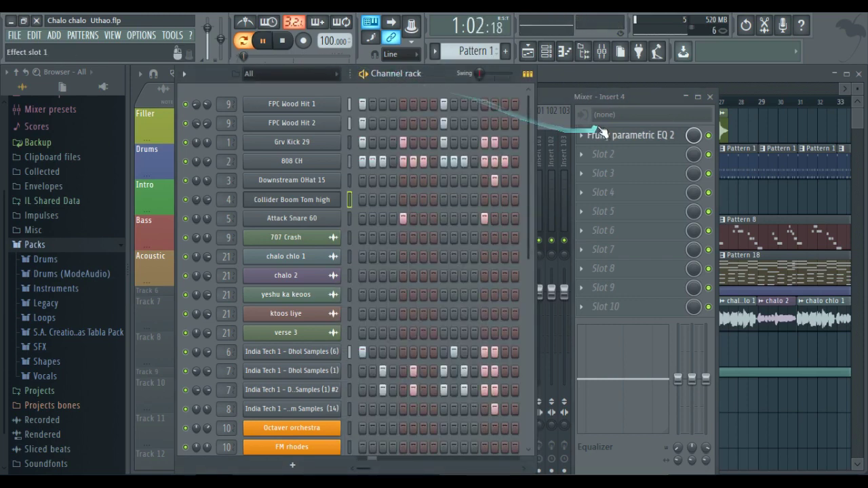
pyautogui.click(561, 94)
pyautogui.press('space')
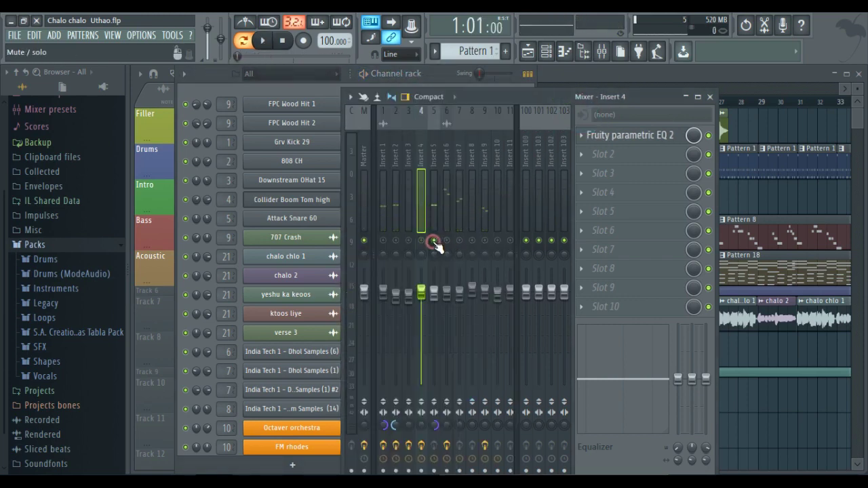
pyautogui.click(437, 230)
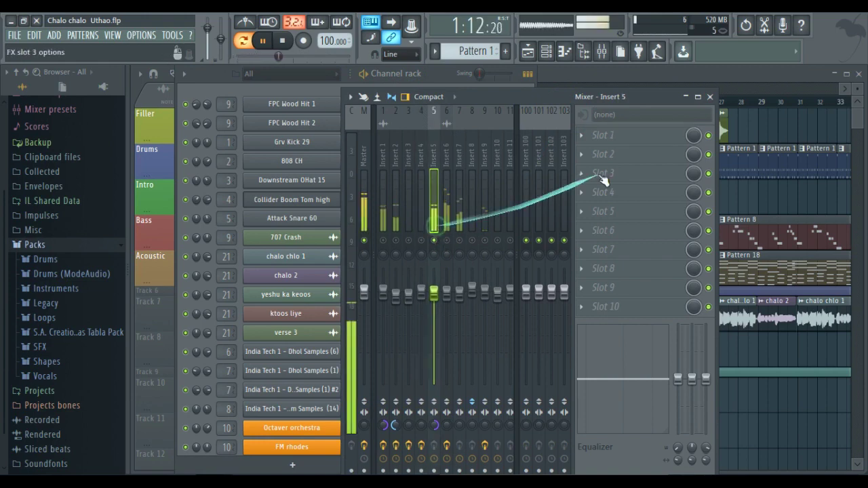
# Load Fruity Parametric EQ 2 into Slot 1 of Insert 5
pyautogui.click(578, 135)
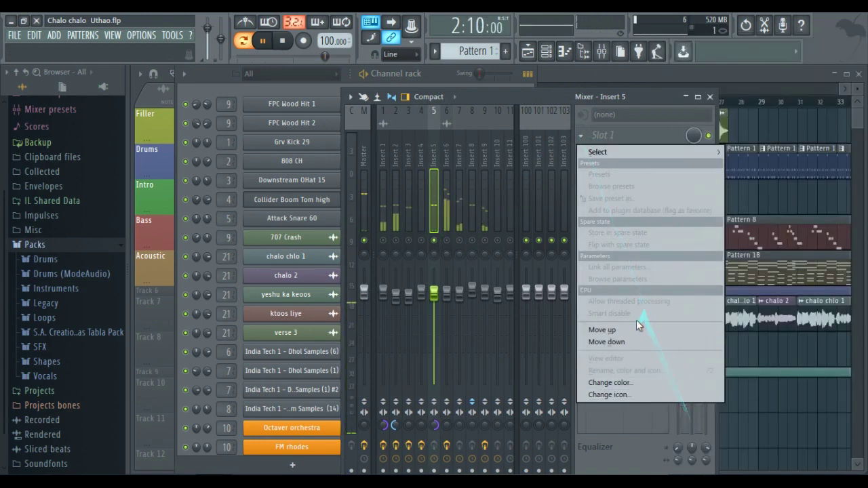
pyautogui.moveTo(628, 155)
pyautogui.click(729, 422)
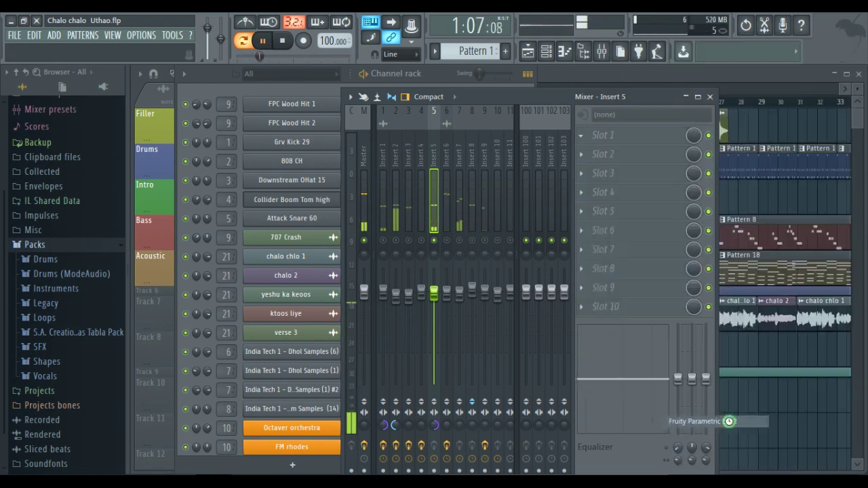
# Make band 1 of Insert 5's equalizer a Steep 8 high pass at about 170 Hz with 56% bandwidth
pyautogui.rightClick(264, 302)
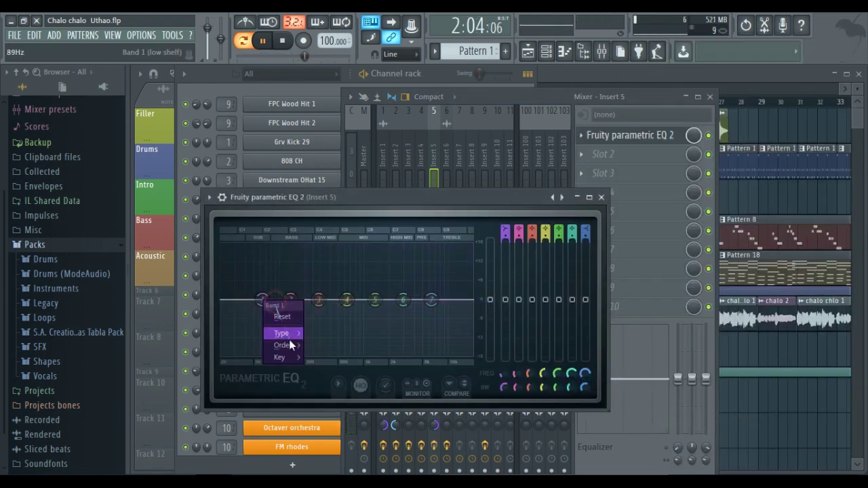
pyautogui.moveTo(289, 346)
pyautogui.click(326, 345)
pyautogui.rightClick(263, 302)
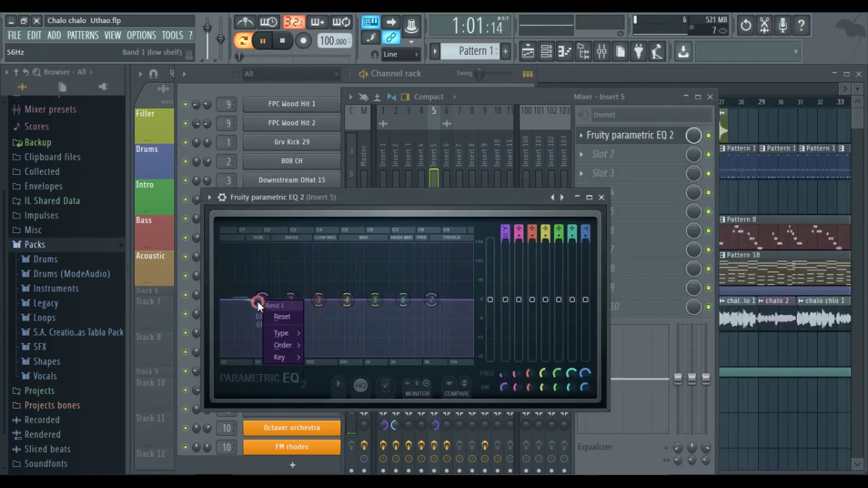
pyautogui.click(325, 369)
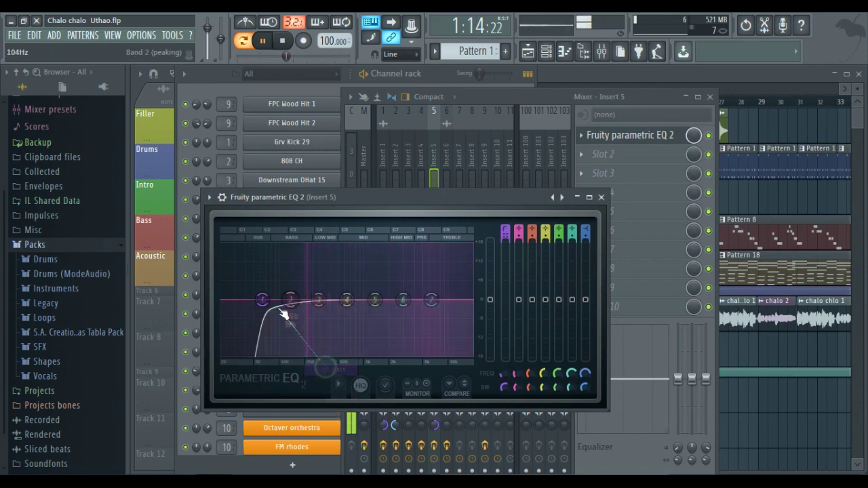
pyautogui.moveTo(262, 299); pyautogui.dragTo(288, 299)
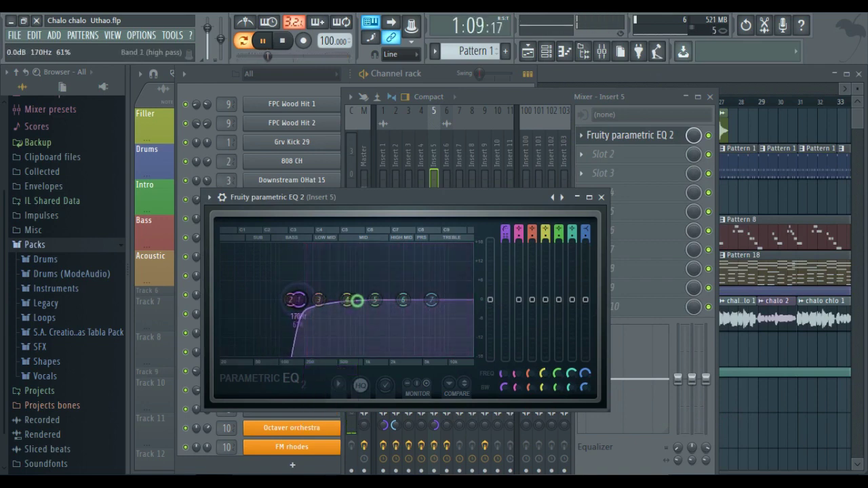
pyautogui.moveTo(293, 300); pyautogui.dragTo(305, 307)
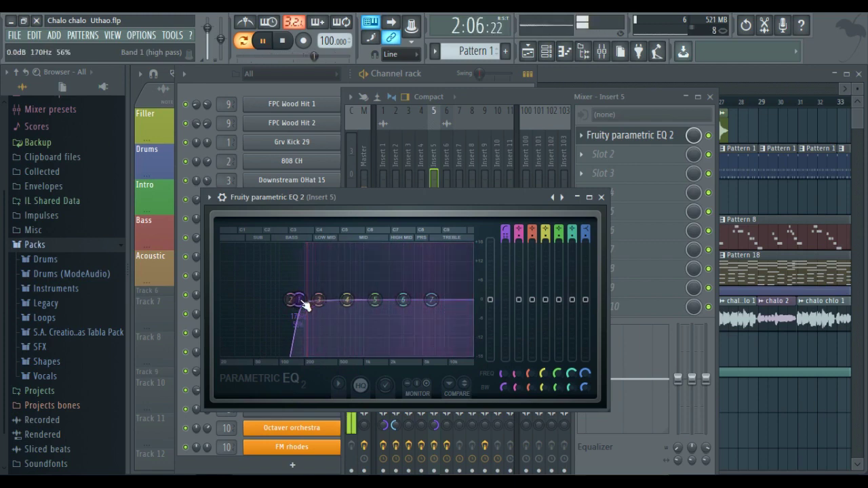
# Make band 7 of Insert 5's equalizer a Steep 8 low pass and move it to the upper end of the treble range
pyautogui.rightClick(434, 301)
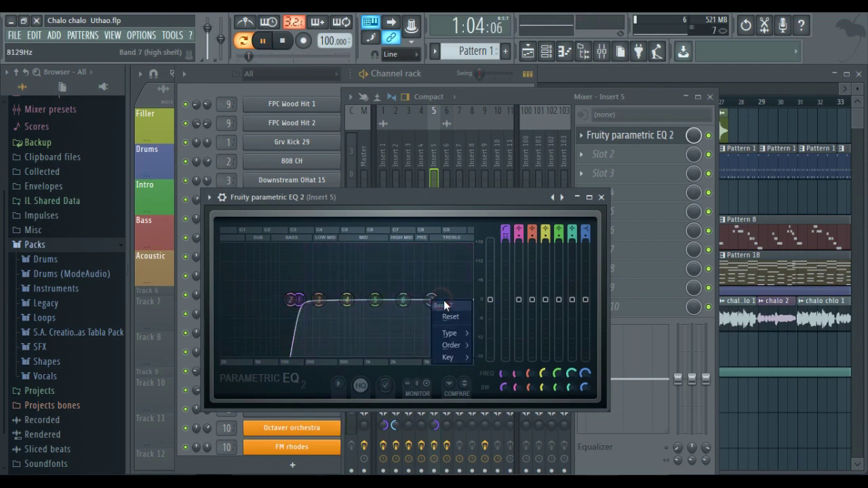
pyautogui.moveTo(452, 333)
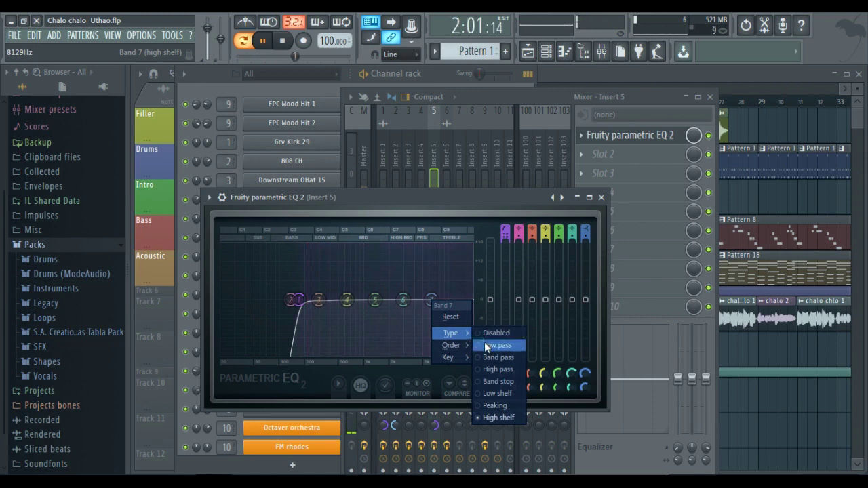
pyautogui.click(498, 345)
pyautogui.rightClick(431, 300)
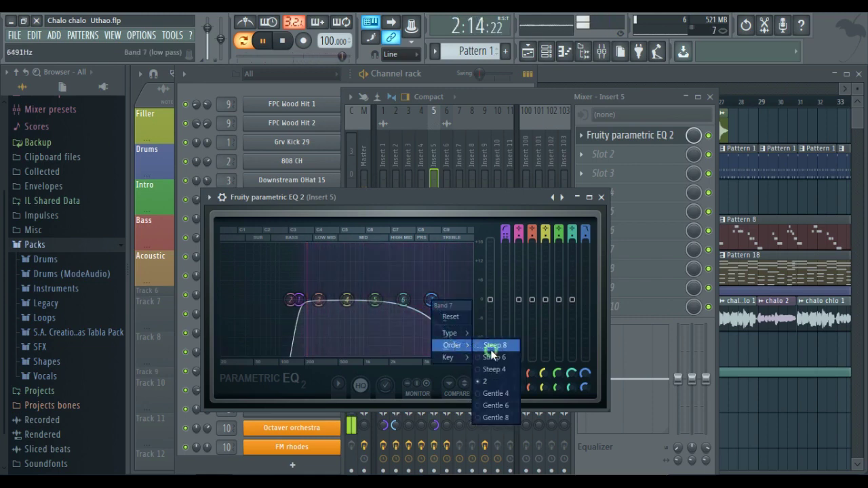
pyautogui.click(493, 349)
pyautogui.moveTo(432, 297); pyautogui.dragTo(523, 300)
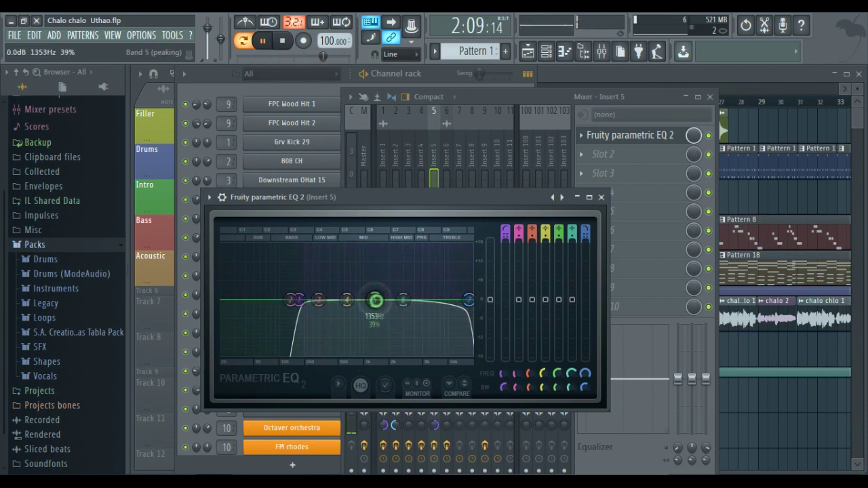
# Dip band 4 slightly in the mids and set band 5 to about 1528 Hz at -0.3 dB
pyautogui.moveTo(348, 303); pyautogui.dragTo(350, 305)
pyautogui.moveTo(362, 316); pyautogui.dragTo(387, 309)
pyautogui.click(383, 305)
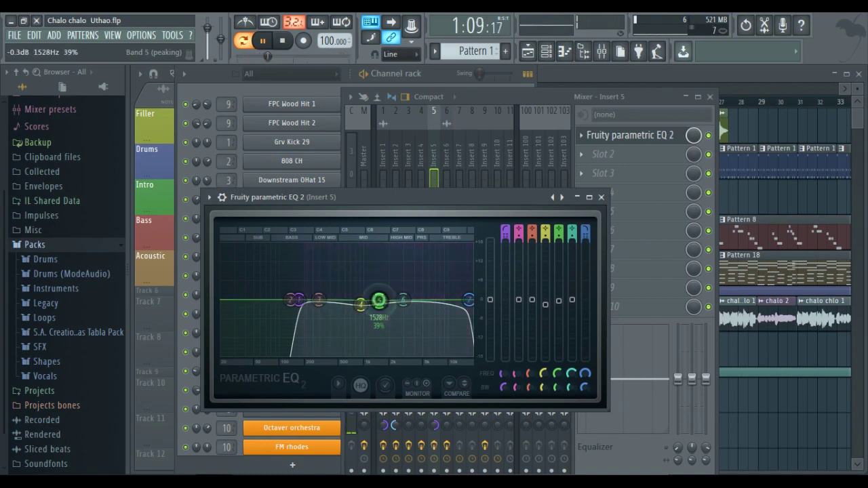
# Close Insert 5's equalizer and unmute Inserts 1, 2 and 3 to hear them together with Insert 5
pyautogui.click(602, 197)
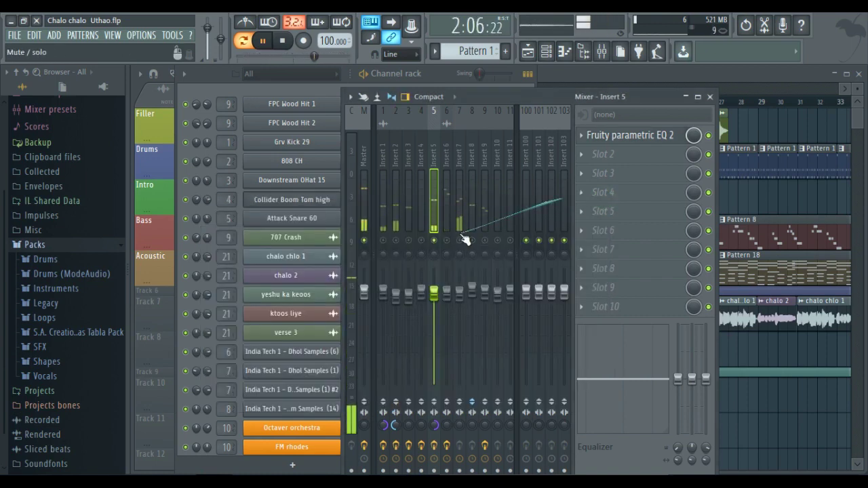
pyautogui.click(394, 241)
pyautogui.click(384, 241)
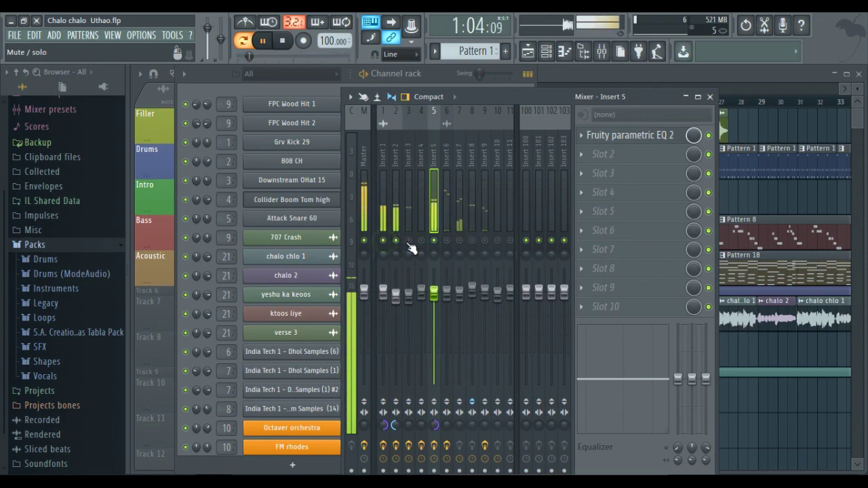
pyautogui.click(409, 241)
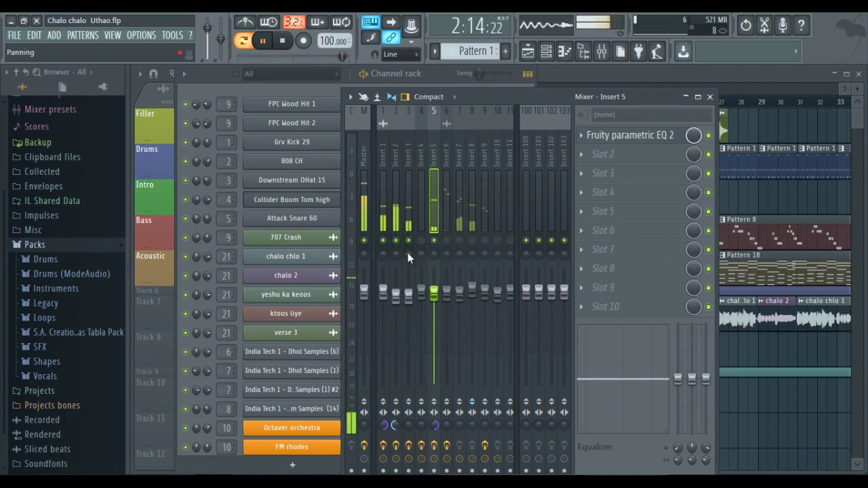
# Mute Inserts 1, 2, 3 and 5 again and stop playback
pyautogui.click(396, 254)
pyautogui.click(385, 243)
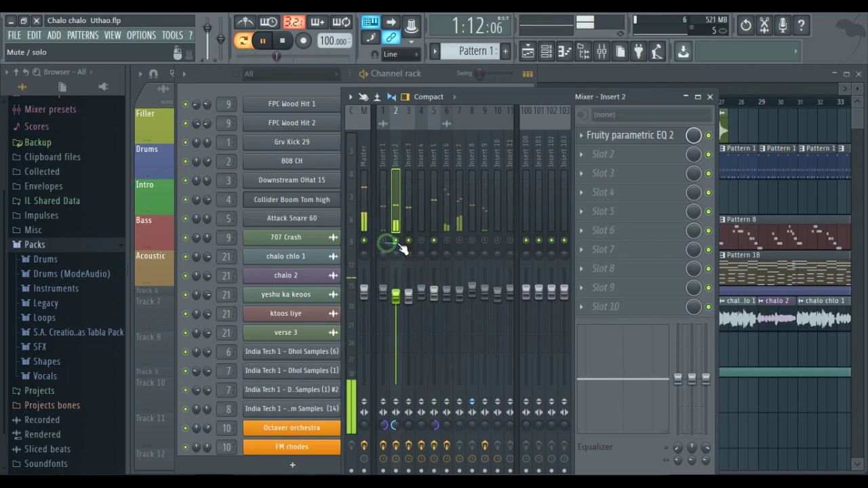
pyautogui.click(397, 242)
pyautogui.click(410, 243)
pyautogui.click(434, 241)
pyautogui.press('space')
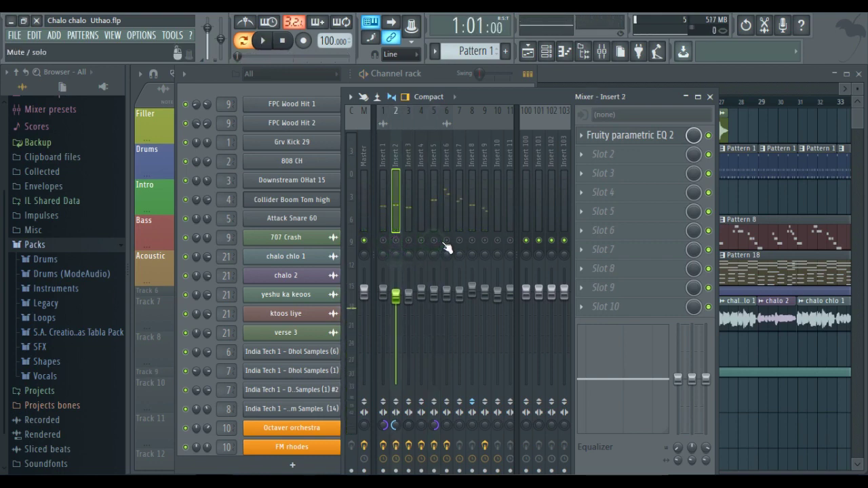
# Solo Insert 6 and play it with its Fruity Stereo Shaper switched on and bypassed for comparison
pyautogui.click(446, 213)
pyautogui.press('space')
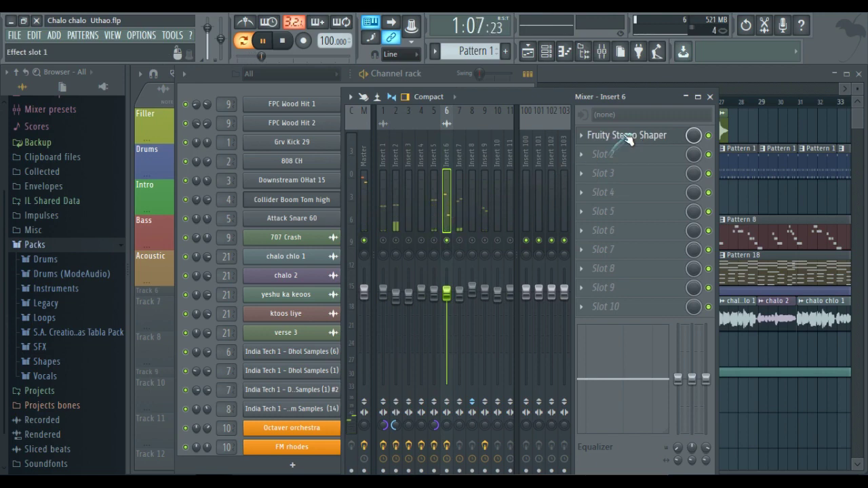
pyautogui.click(709, 136)
pyautogui.press('space')
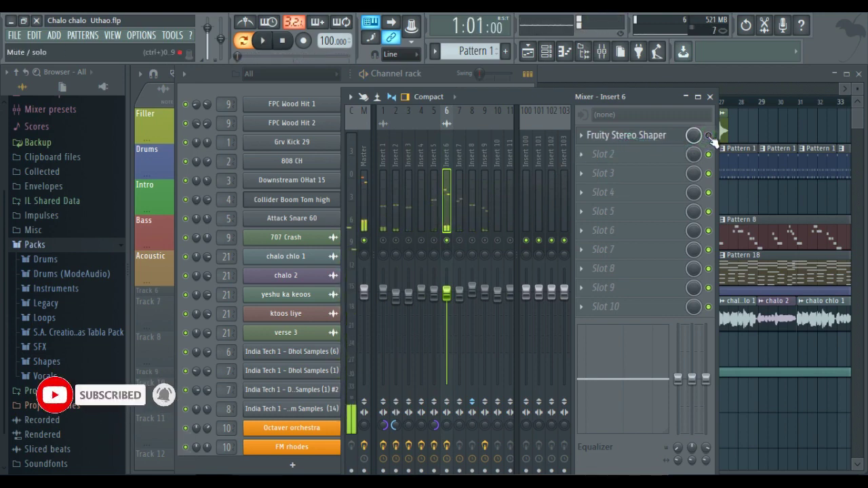
# Open Insert 6's Fruity Stereo Shaper and look through its preset list without choosing one
pyautogui.click(672, 135)
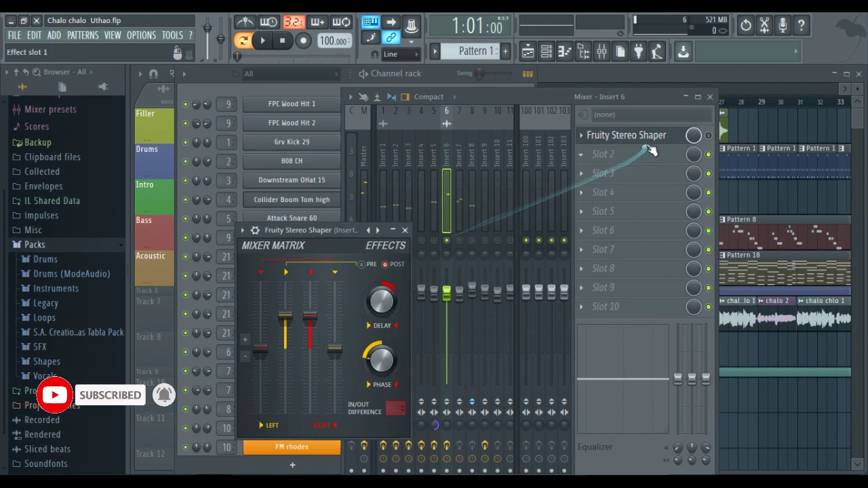
pyautogui.rightClick(379, 231)
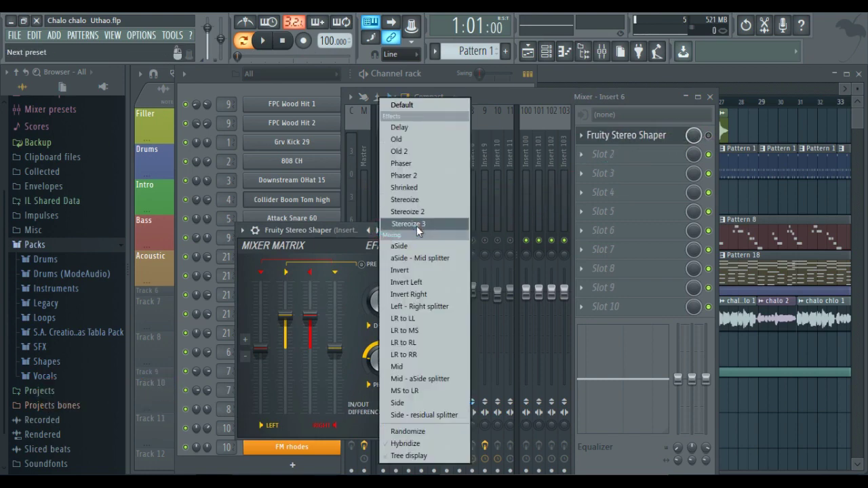
pyautogui.click(351, 231)
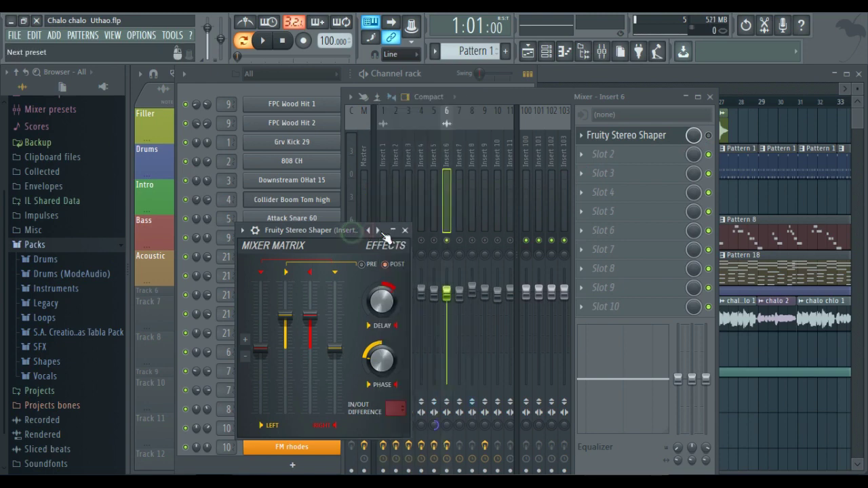
# Re-enable the Fruity Stereo Shaper on Insert 6 and play the pattern through it
pyautogui.click(710, 135)
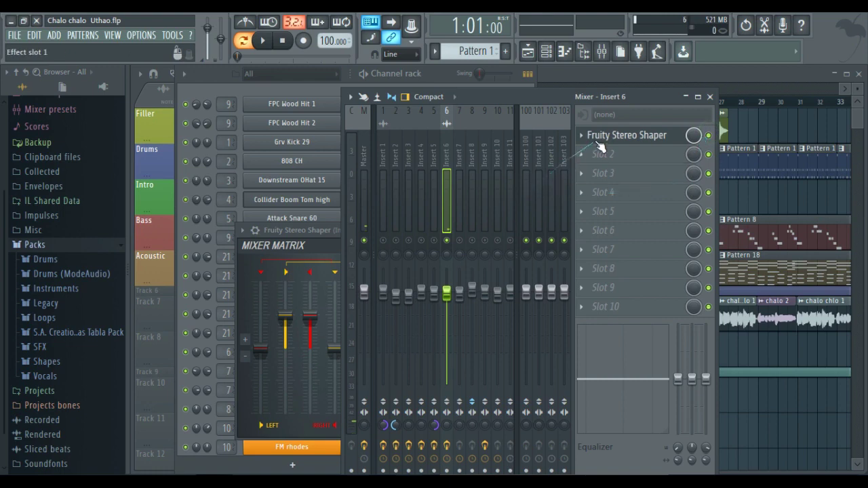
pyautogui.press('space')
pyautogui.press('space')
# Load Fruity Parametric EQ 2 into Slot 2 of Insert 6
pyautogui.click(608, 154)
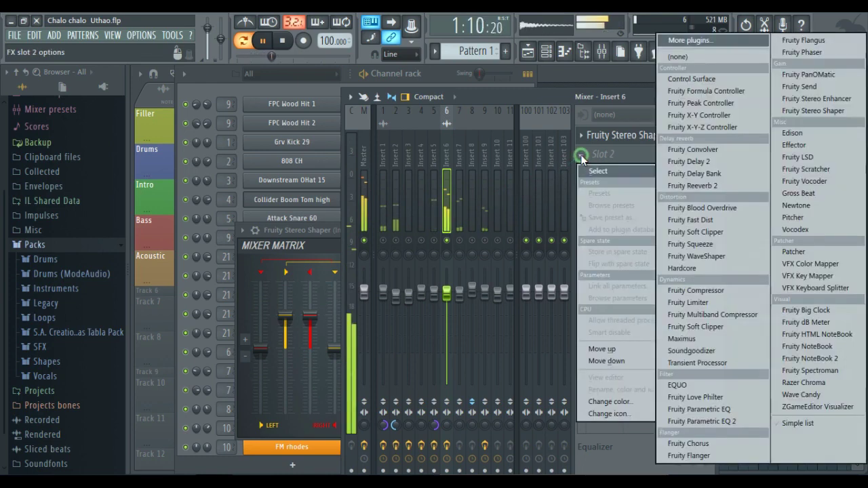
pyautogui.moveTo(705, 173)
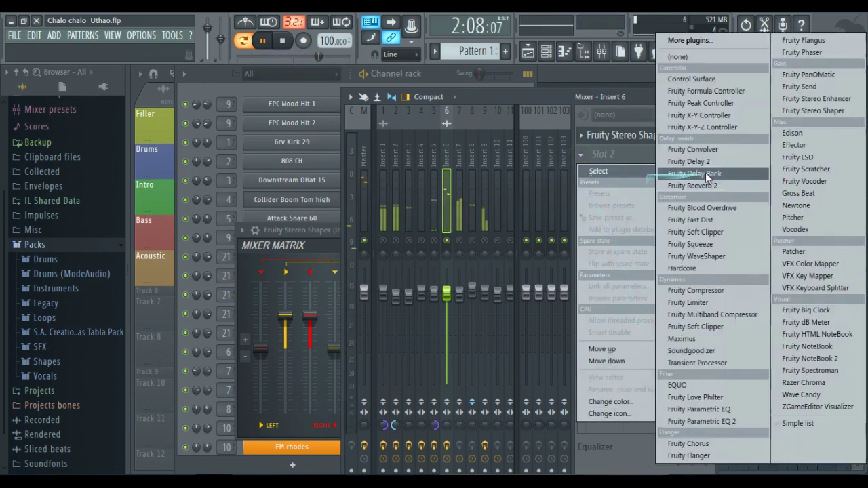
pyautogui.click(732, 424)
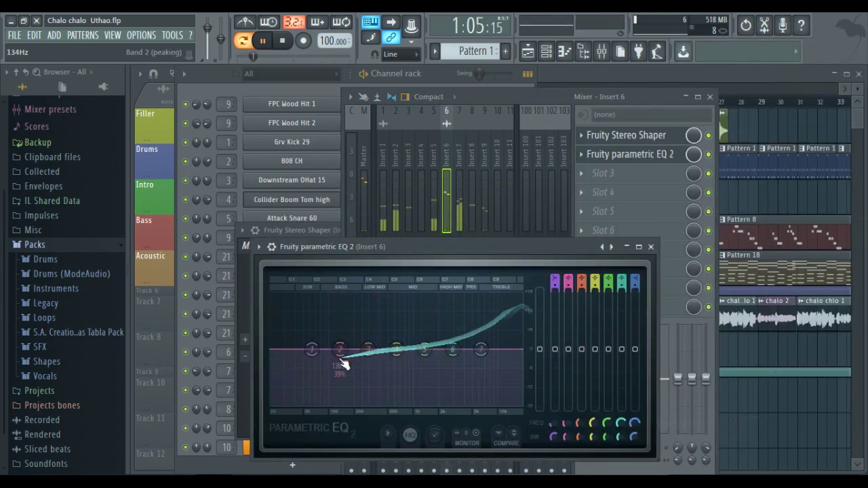
# Make band 1 of Insert 6's equalizer a Steep 8 high pass at about 101 Hz
pyautogui.rightClick(311, 349)
pyautogui.moveTo(322, 384)
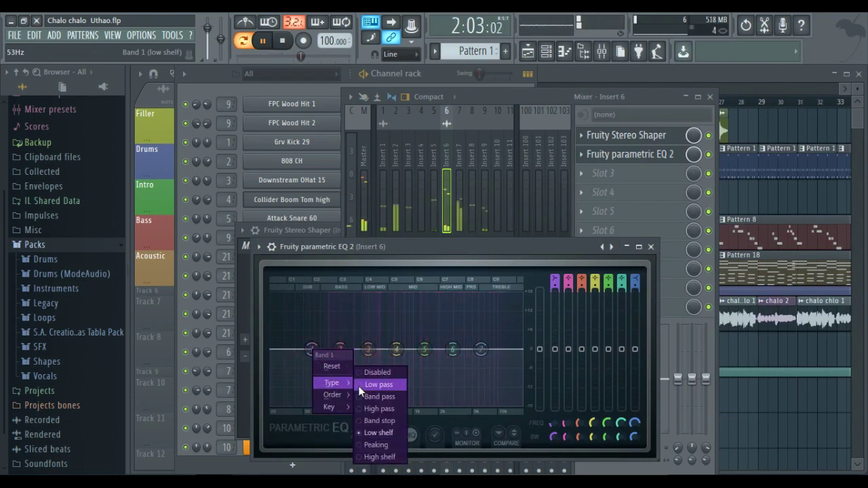
pyautogui.click(367, 408)
pyautogui.rightClick(311, 349)
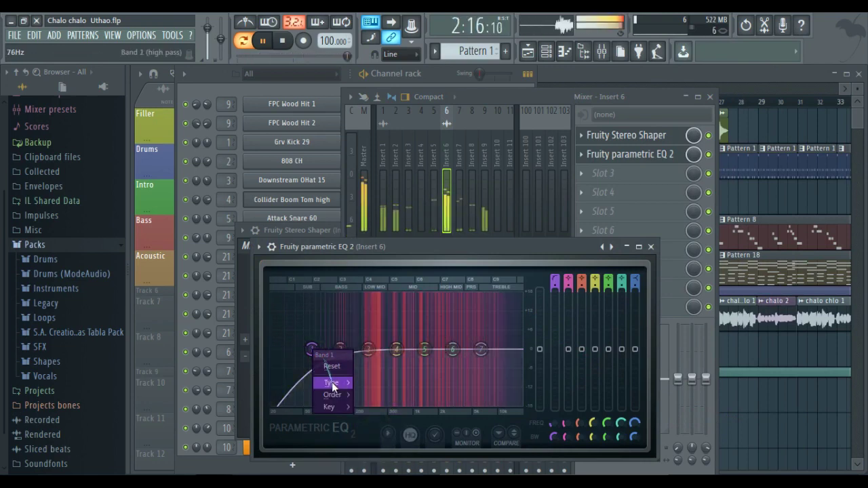
pyautogui.moveTo(332, 382)
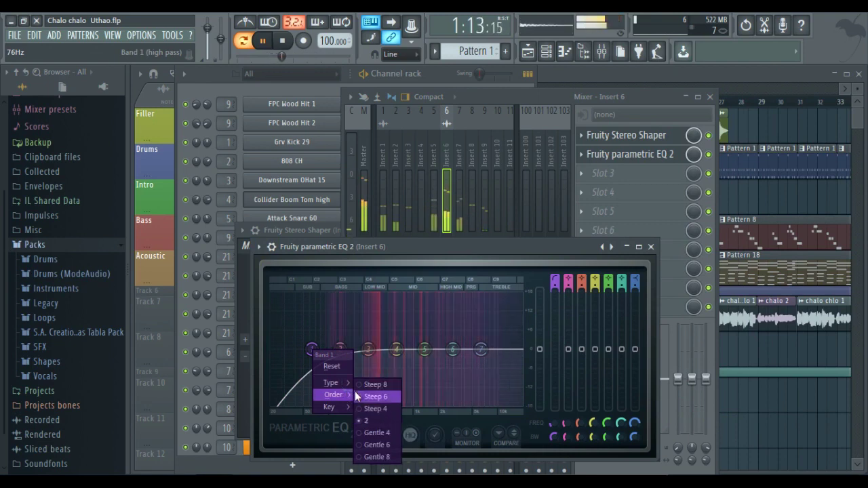
pyautogui.click(360, 385)
pyautogui.moveTo(311, 349); pyautogui.dragTo(328, 349)
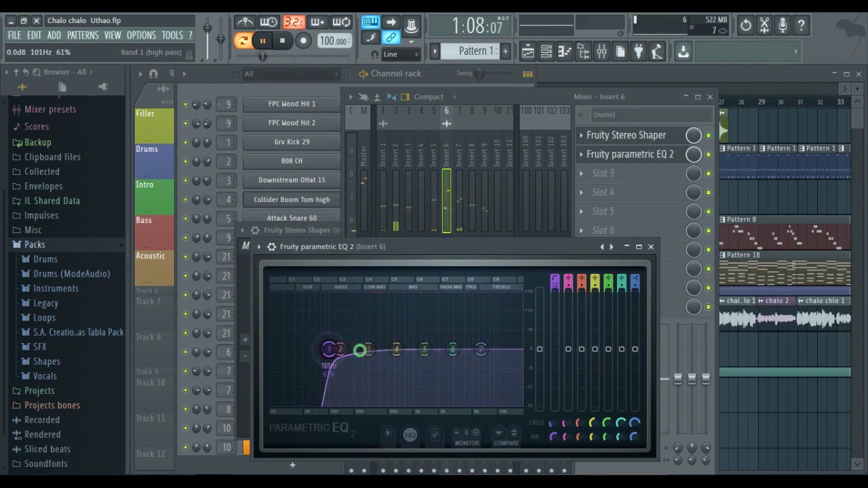
# Make band 7 of Insert 6's equalizer a Steep 8 low pass and move it to the upper end of the treble range
pyautogui.rightClick(481, 349)
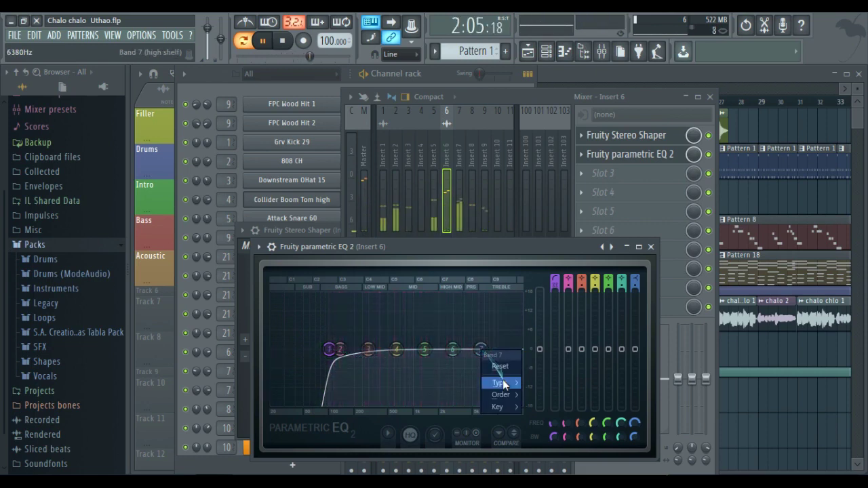
pyautogui.moveTo(502, 380)
pyautogui.click(544, 382)
pyautogui.rightClick(491, 354)
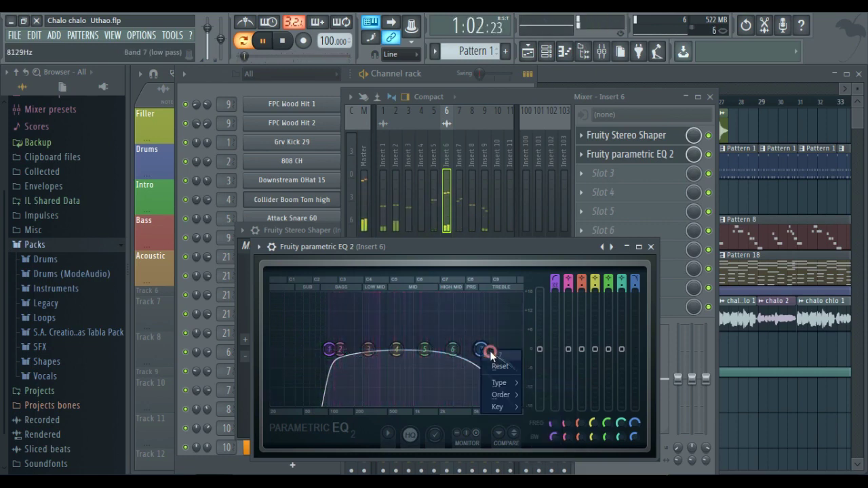
pyautogui.click(535, 385)
pyautogui.moveTo(484, 351); pyautogui.dragTo(654, 365)
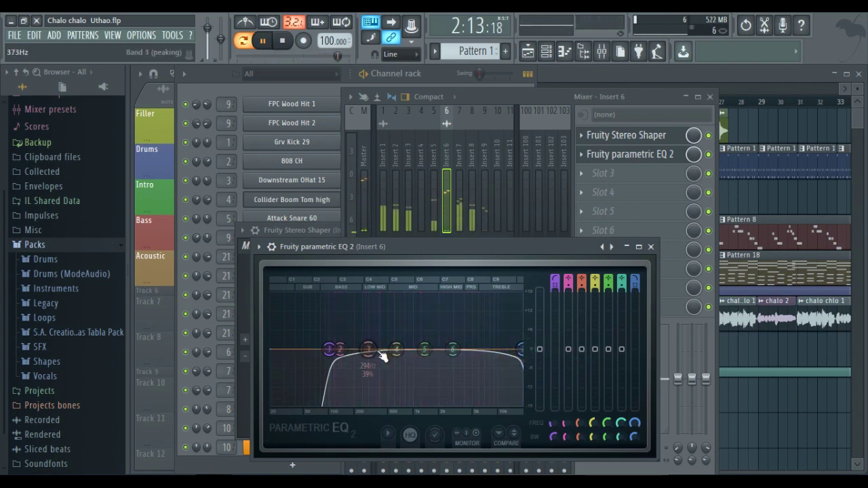
# Cut band 4 narrowly at about 510 Hz with 4% bandwidth, and cut band 2 narrowly at about 195 Hz
pyautogui.moveTo(397, 349); pyautogui.dragTo(379, 405)
pyautogui.scroll(-5, 396, 357)
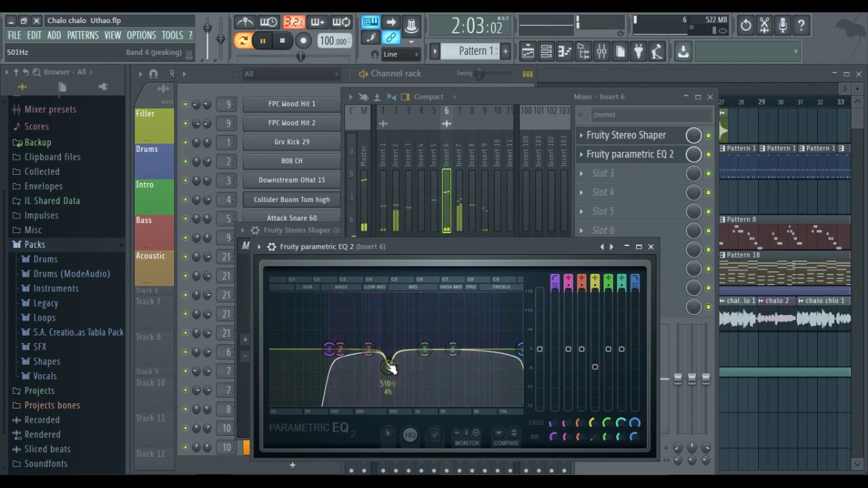
pyautogui.scroll(-3, 348, 355)
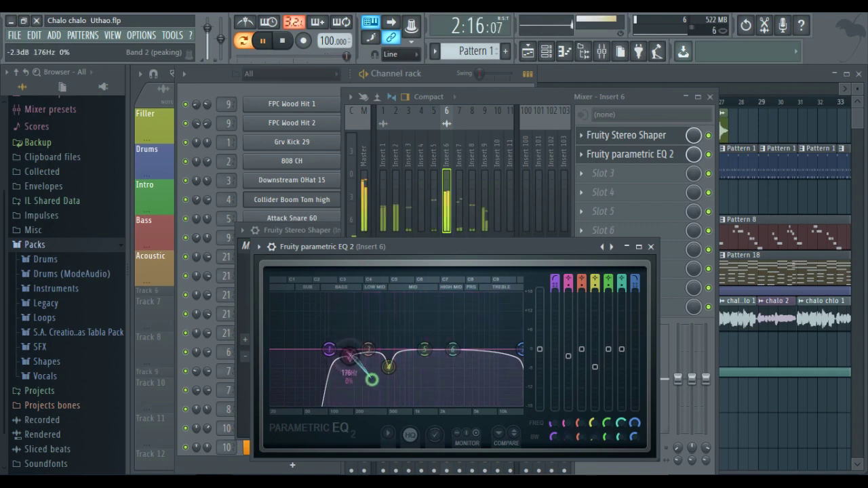
pyautogui.scroll(2, 357, 375)
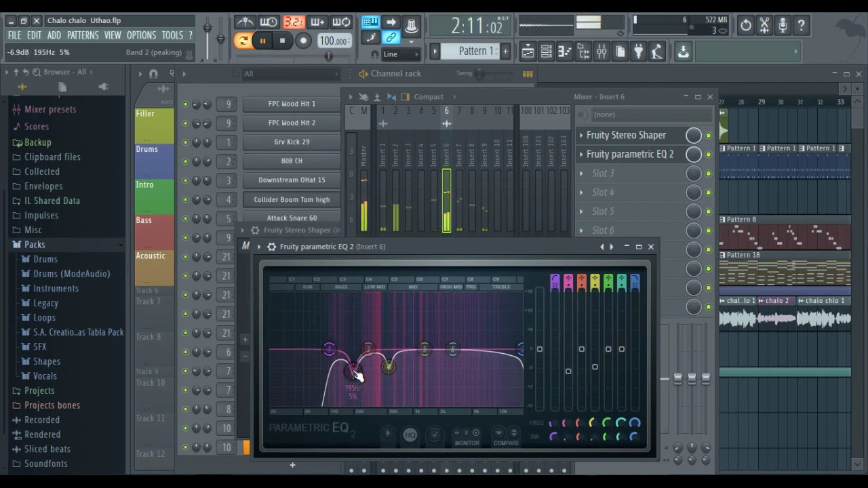
pyautogui.scroll(-1, 356, 374)
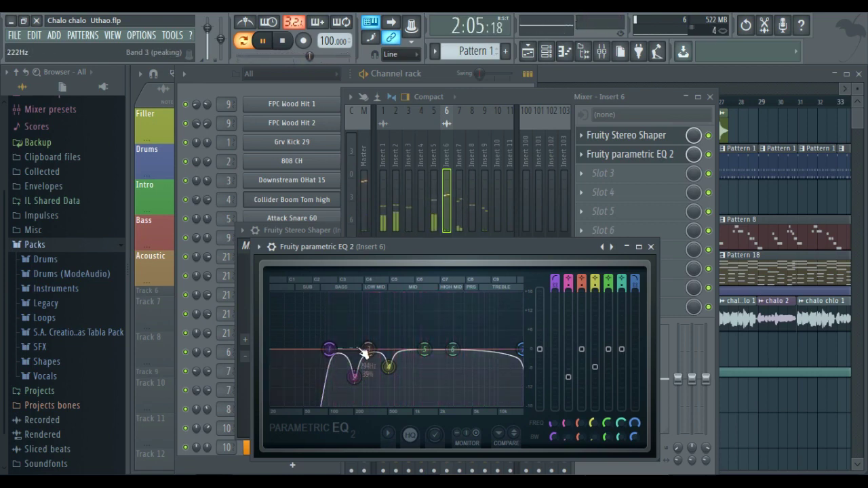
# Close Insert 6's equalizer and compare the sound with it bypassed and enabled
pyautogui.click(650, 248)
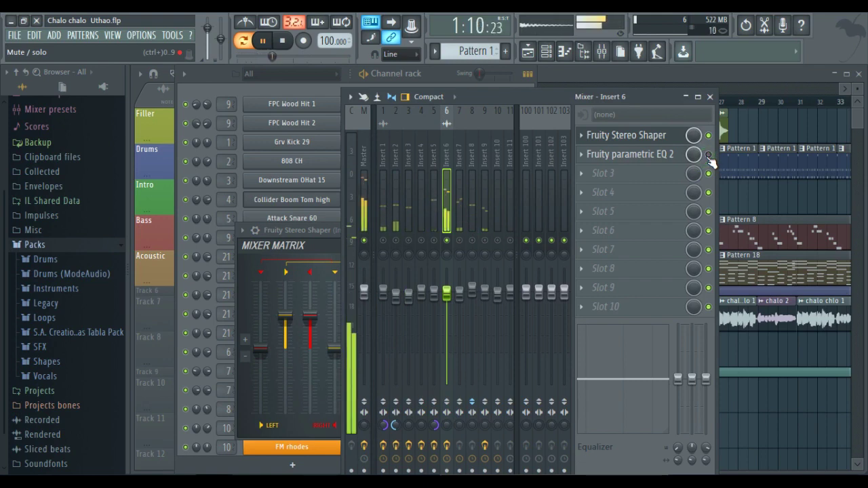
pyautogui.click(708, 155)
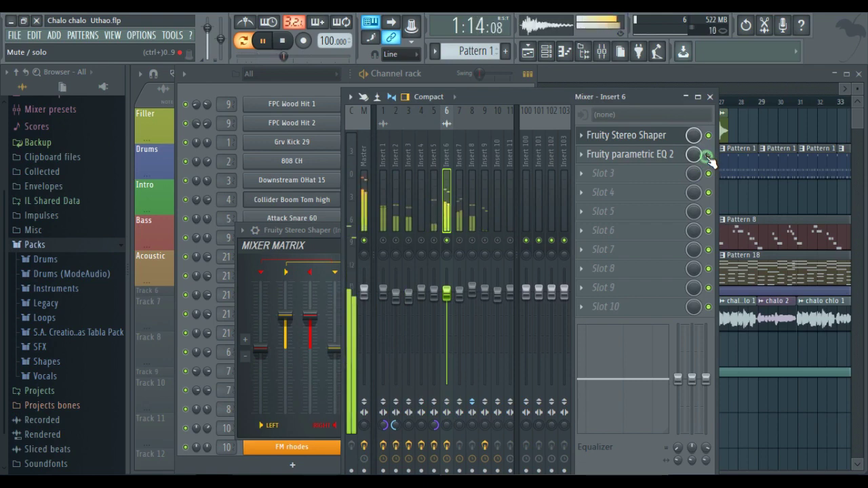
# Solo Insert 7 and load Fruity Parametric EQ 2 into its Slot 1
pyautogui.click(460, 231)
pyautogui.click(605, 138)
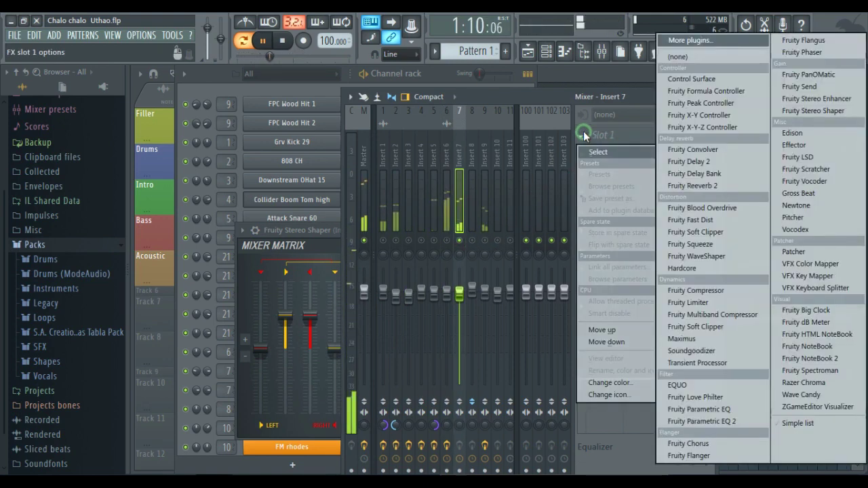
pyautogui.click(702, 421)
# Make band 1 of Insert 7's equalizer a Steep 8 high pass at about 187 Hz
pyautogui.moveTo(196, 234)
pyautogui.mouseDown()
pyautogui.moveTo(248, 258)
pyautogui.moveTo(194, 237)
pyautogui.mouseUp()
pyautogui.rightClick(196, 234)
pyautogui.click(247, 279)
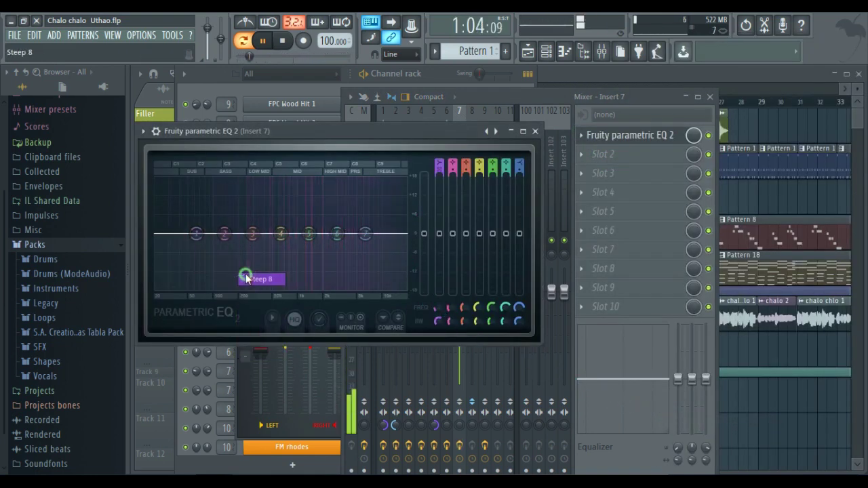
pyautogui.rightClick(195, 234)
pyautogui.click(262, 303)
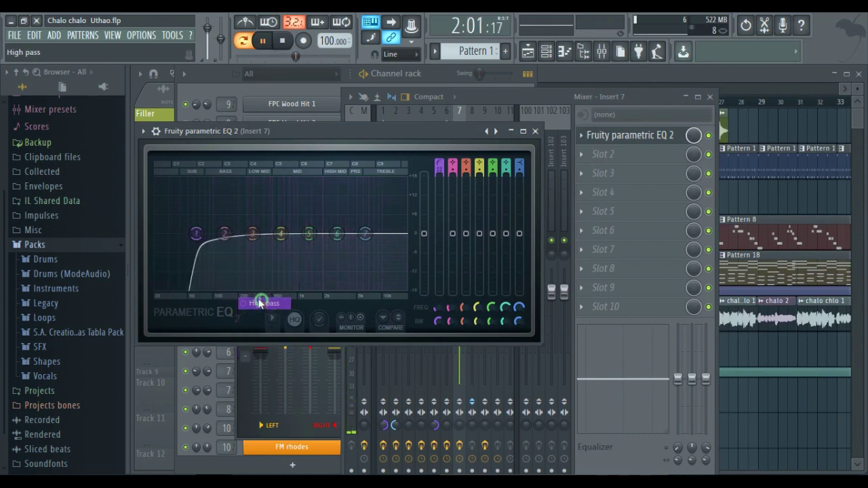
pyautogui.moveTo(198, 235); pyautogui.dragTo(303, 246)
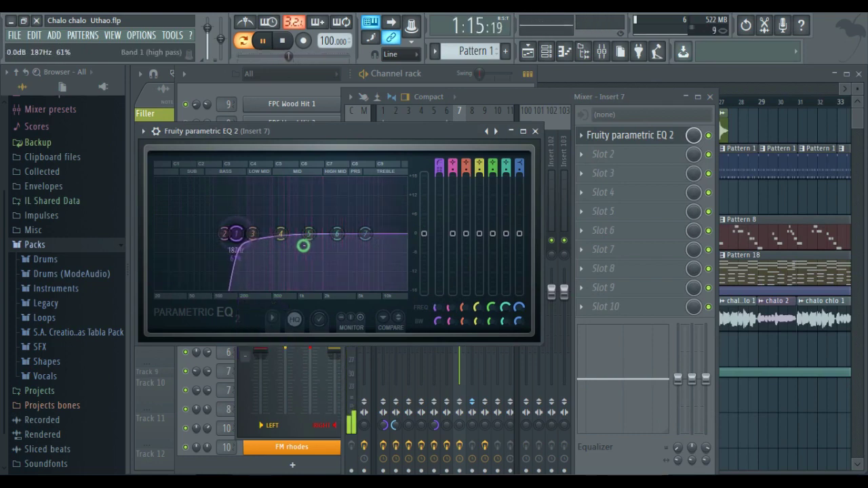
# Make band 7 of Insert 7's equalizer a Steep 8 low pass at about 18238 Hz
pyautogui.rightClick(367, 235)
pyautogui.moveTo(385, 266)
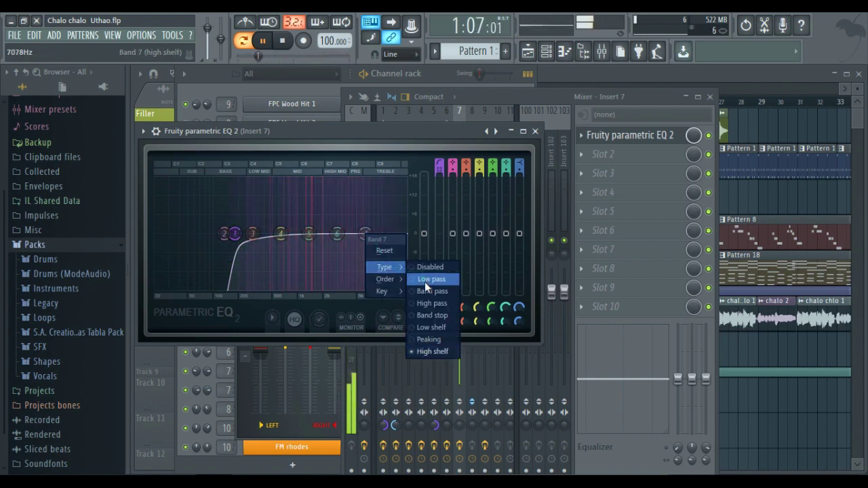
pyautogui.click(430, 279)
pyautogui.rightClick(367, 234)
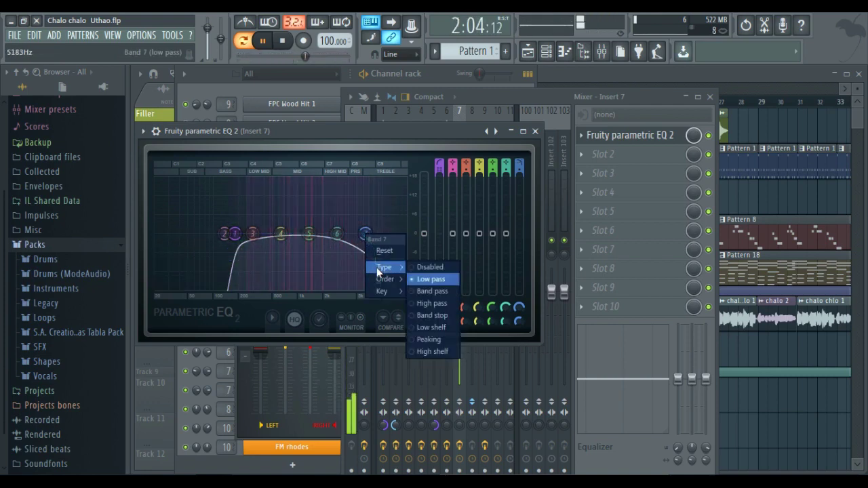
pyautogui.moveTo(393, 279)
pyautogui.click(422, 280)
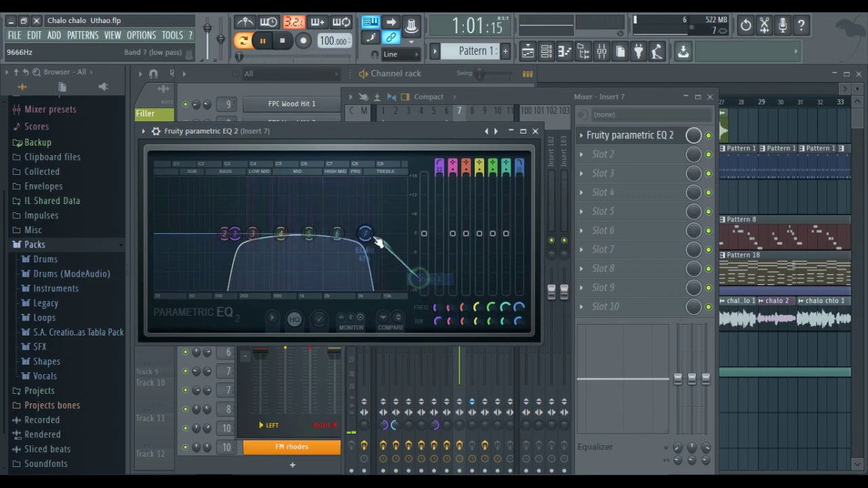
pyautogui.moveTo(367, 235); pyautogui.dragTo(461, 251)
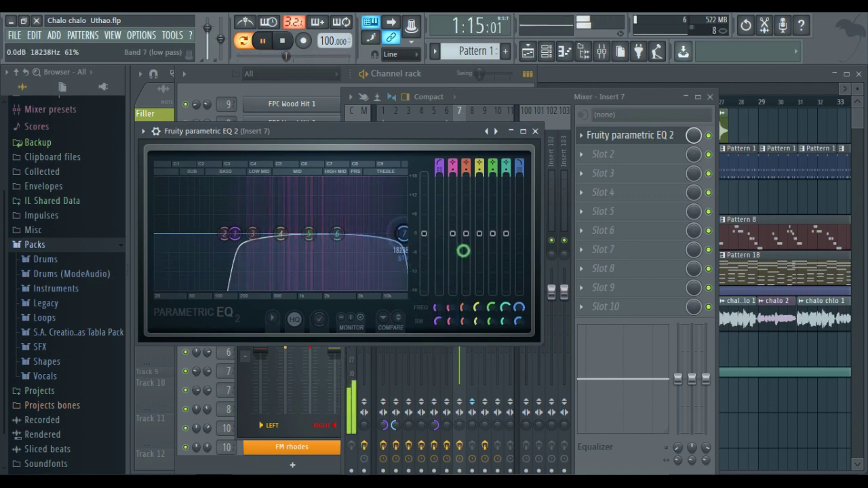
# Boost band 5 of Insert 7's equalizer by about 1 dB at about 1948 Hz and close the equalizer
pyautogui.click(314, 238)
pyautogui.moveTo(336, 238); pyautogui.dragTo(346, 227)
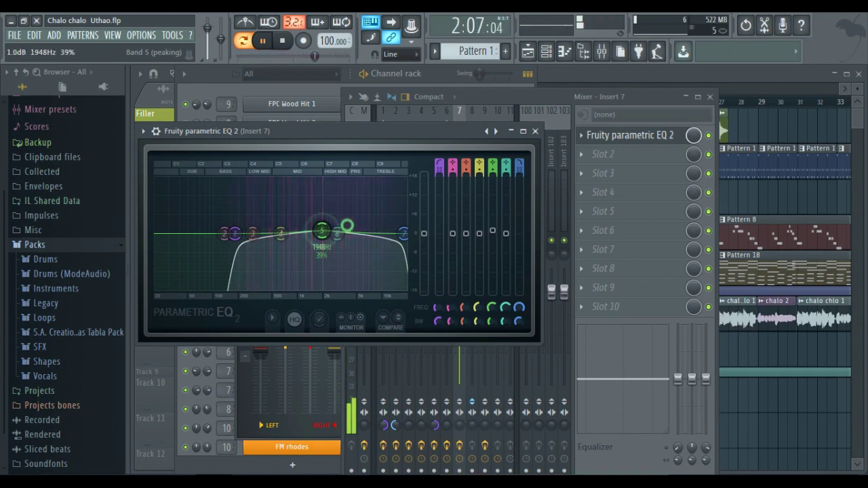
pyautogui.click(536, 131)
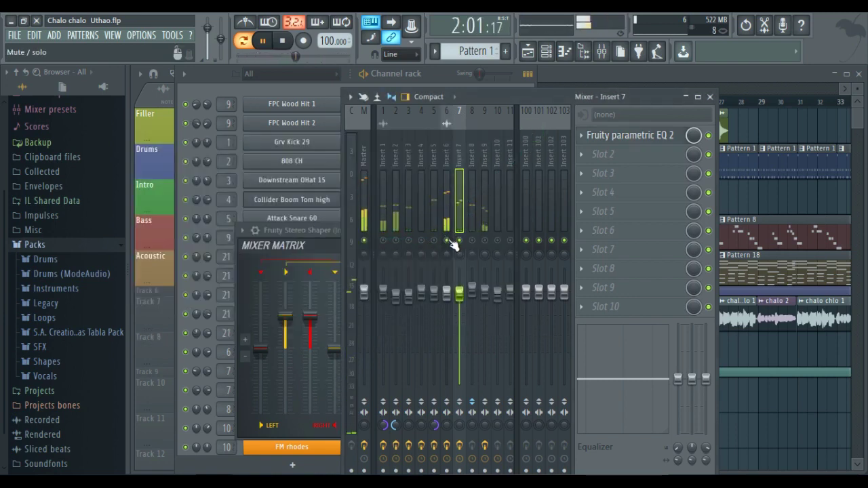
# Unmute Inserts 2, 3 and 5 to hear them together with Inserts 6 and 7
pyautogui.click(396, 241)
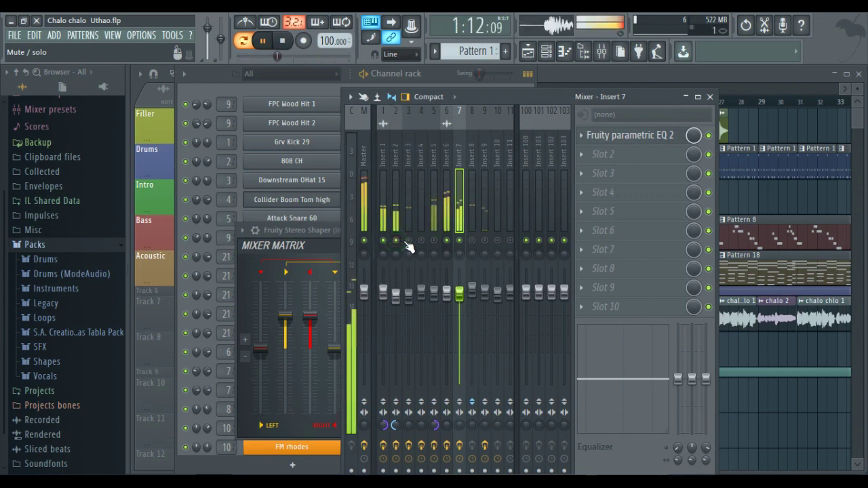
pyautogui.click(409, 241)
pyautogui.click(435, 241)
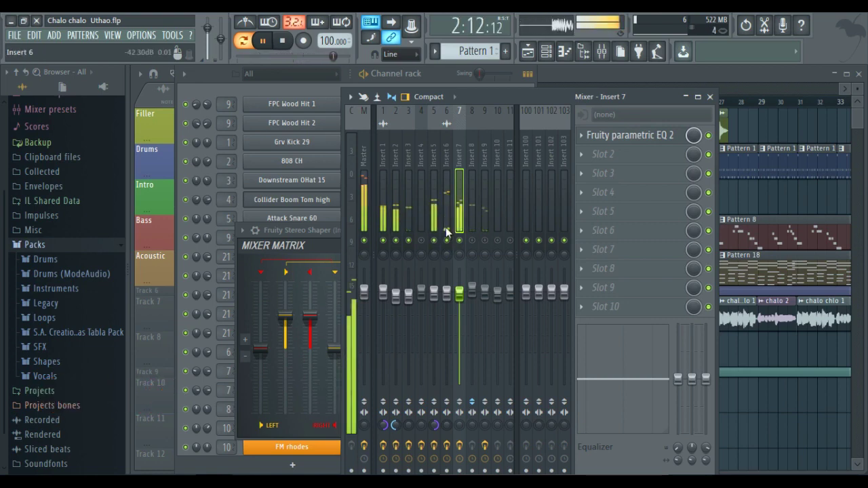
# Open Insert 6's Fruity Stereo Shaper and set its right channel volume to -1.00
pyautogui.moveTo(446, 227); pyautogui.dragTo(542, 196)
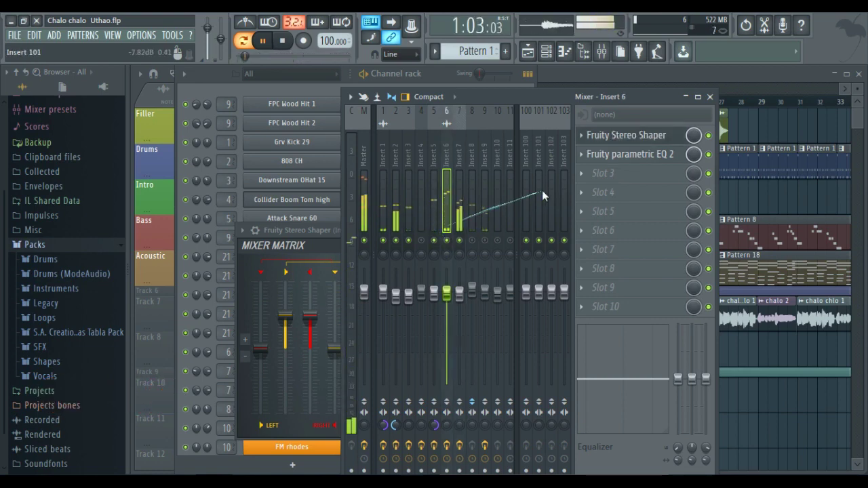
pyautogui.click(612, 135)
pyautogui.click(612, 135)
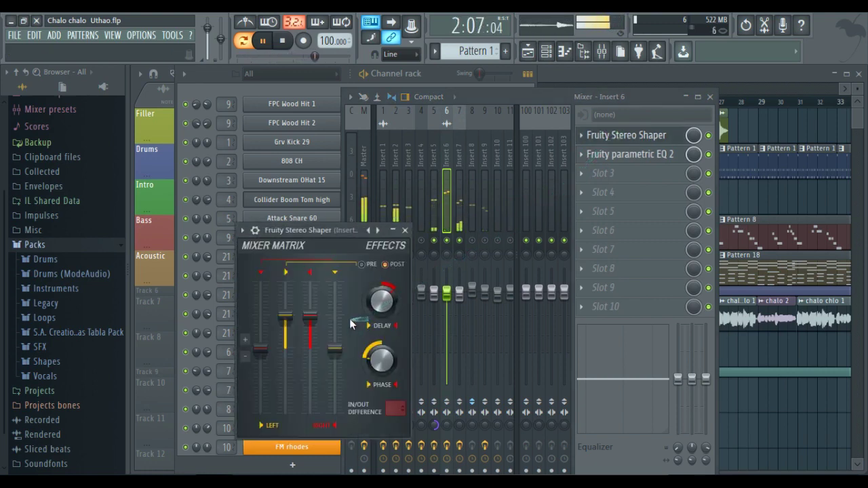
pyautogui.moveTo(310, 317); pyautogui.dragTo(310, 380)
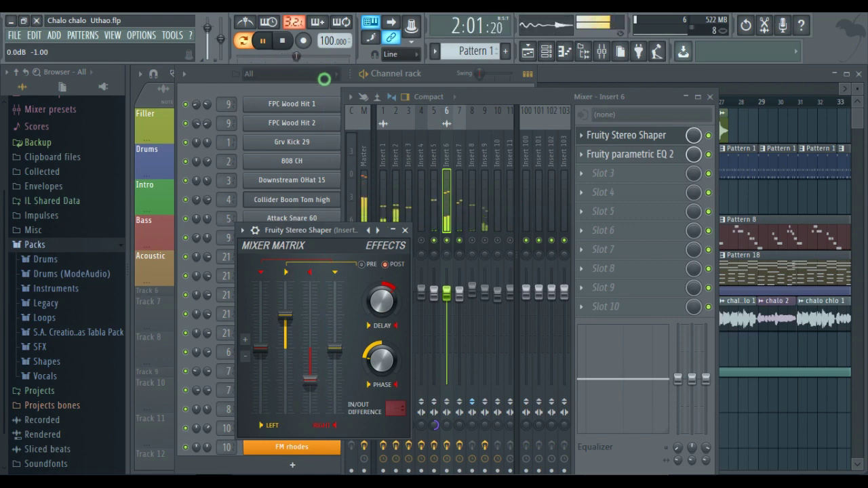
# Lower the Stereo Shaper's left channel volume to about 0.73 and switch its effects to Pre
pyautogui.moveTo(285, 311); pyautogui.dragTo(323, 363)
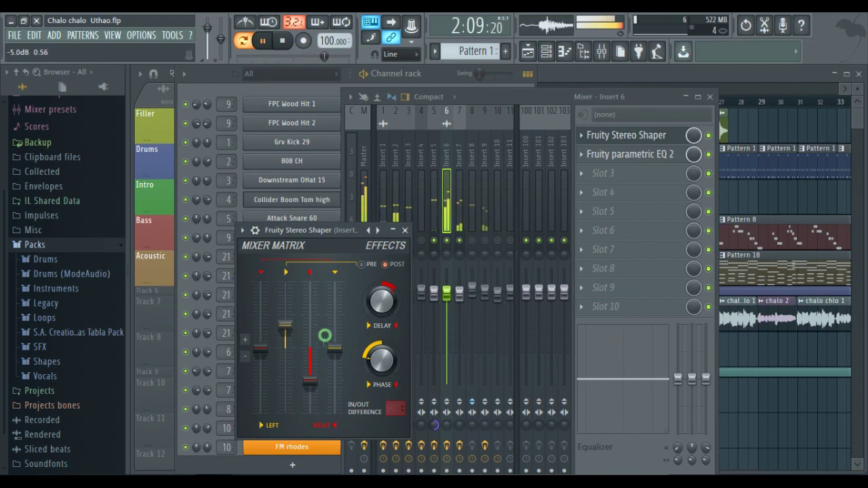
pyautogui.moveTo(325, 329); pyautogui.dragTo(327, 323)
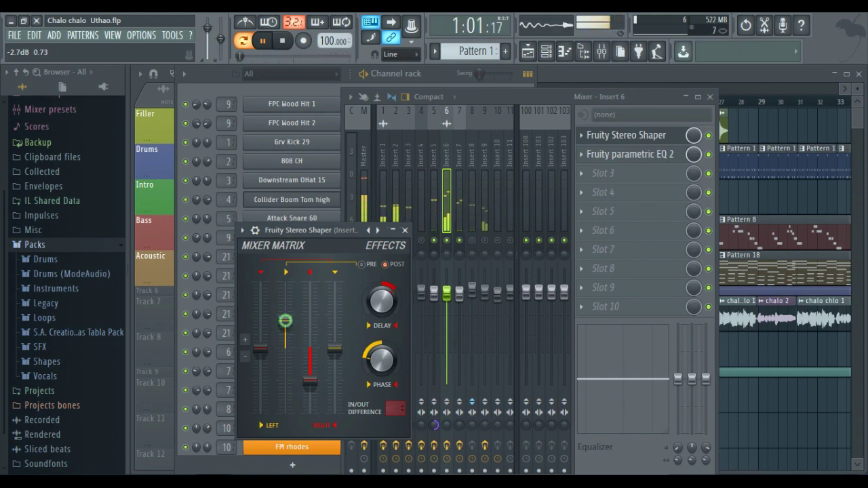
pyautogui.moveTo(295, 321); pyautogui.dragTo(298, 318)
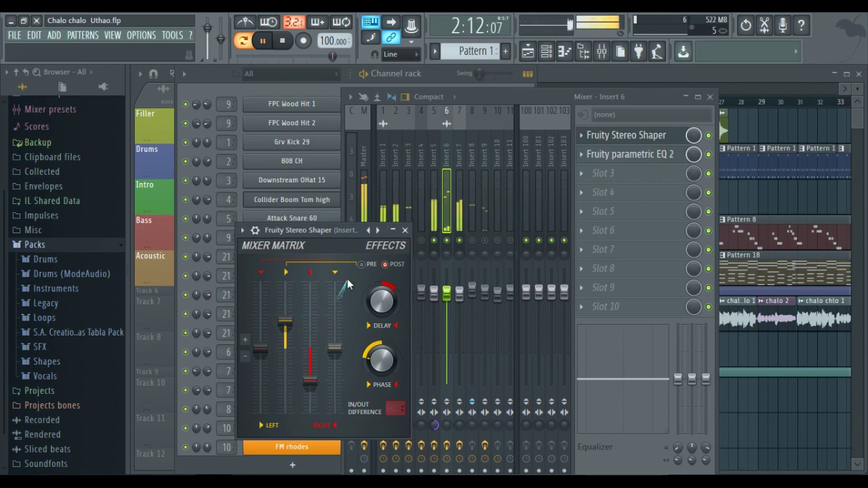
pyautogui.click(362, 264)
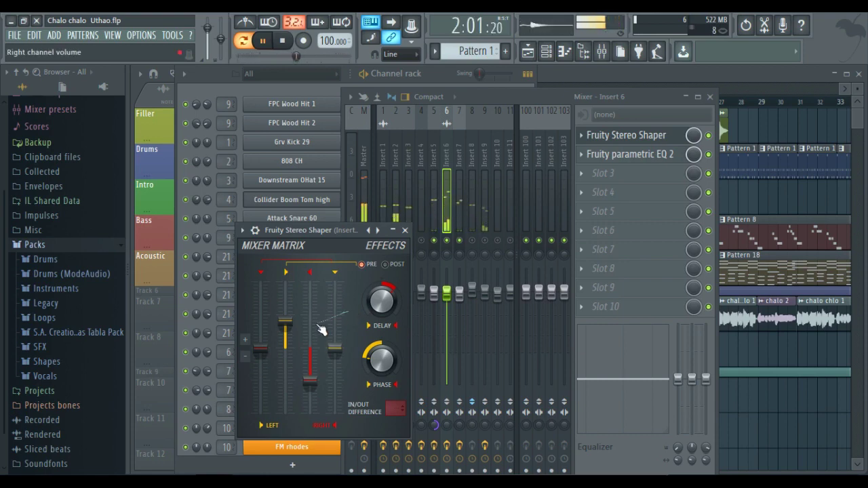
pyautogui.click(487, 94)
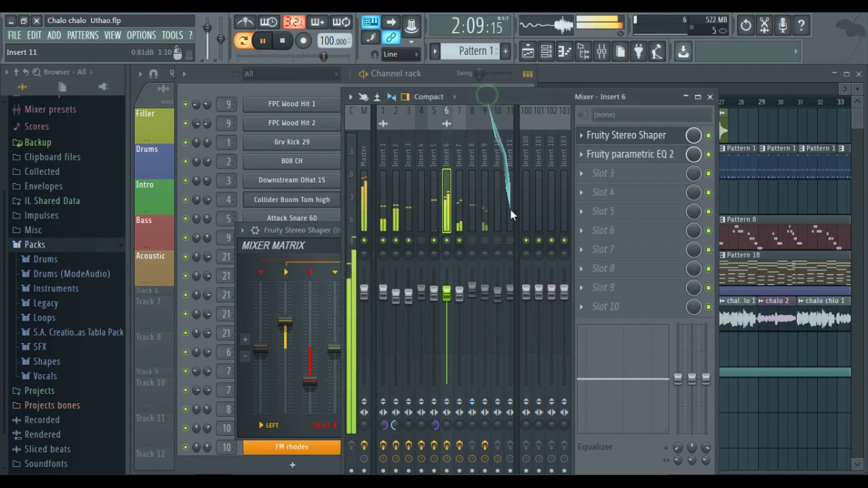
# Reopen Insert 6's Fruity Stereo Shaper and set its left channel volume to about 0.79 (-2.1 dB)
pyautogui.click(459, 240)
pyautogui.press('space')
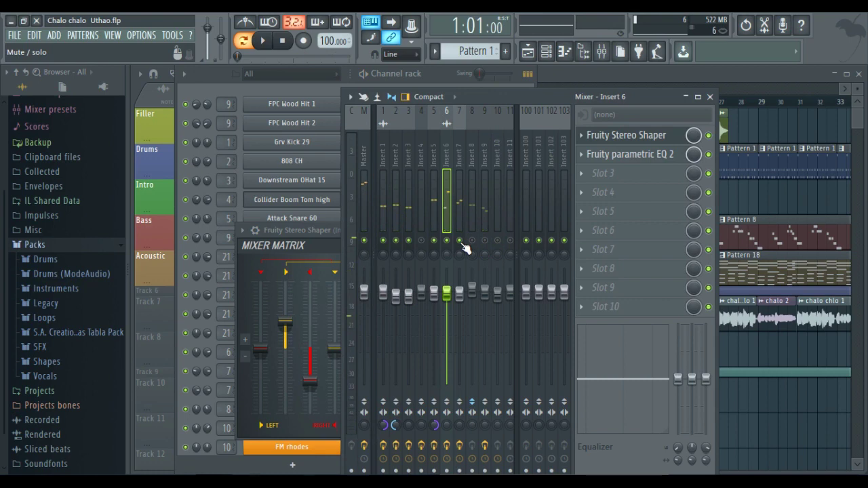
pyautogui.click(621, 135)
pyautogui.click(621, 135)
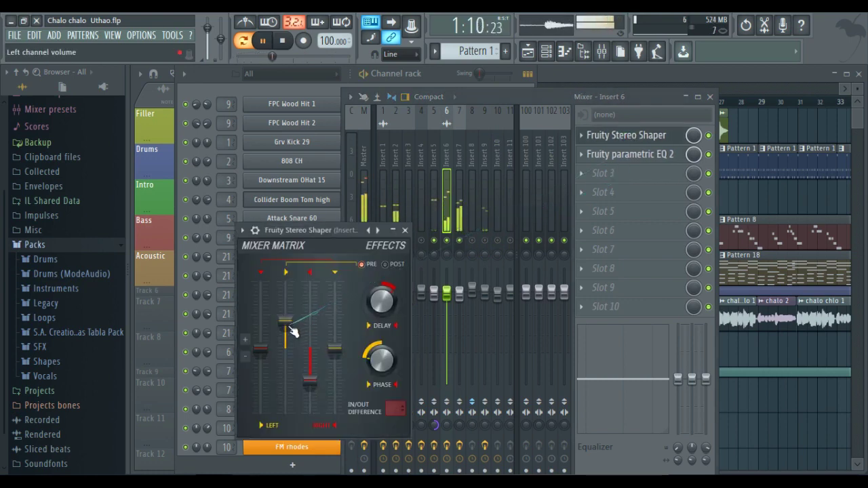
pyautogui.moveTo(286, 324); pyautogui.dragTo(285, 321)
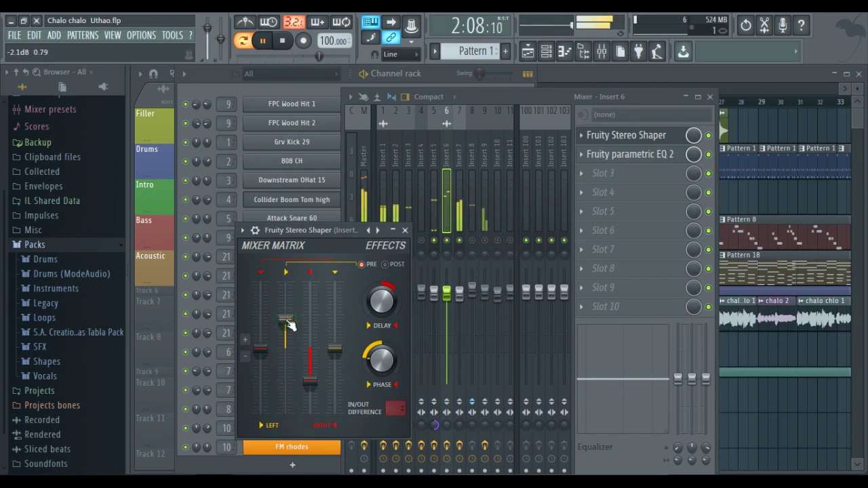
pyautogui.click(515, 96)
pyautogui.press('space')
# Solo Insert 8 and load Fruity Parametric EQ 2 into its Slot 1
pyautogui.click(473, 241)
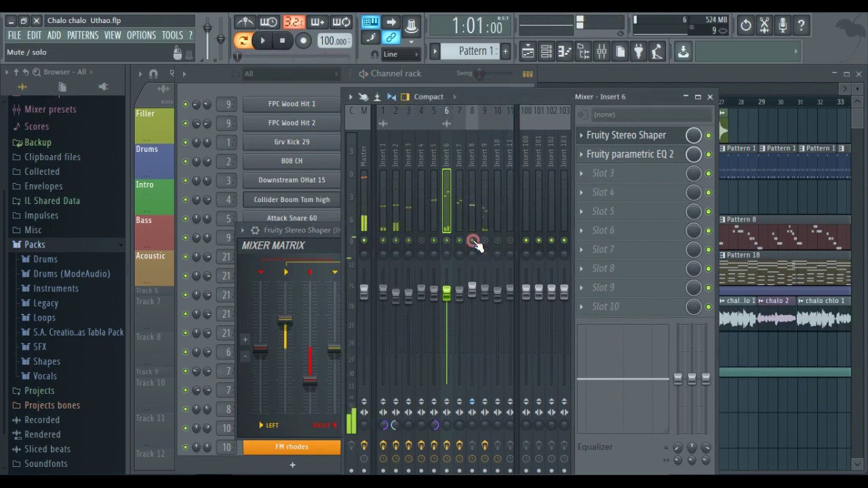
pyautogui.click(471, 224)
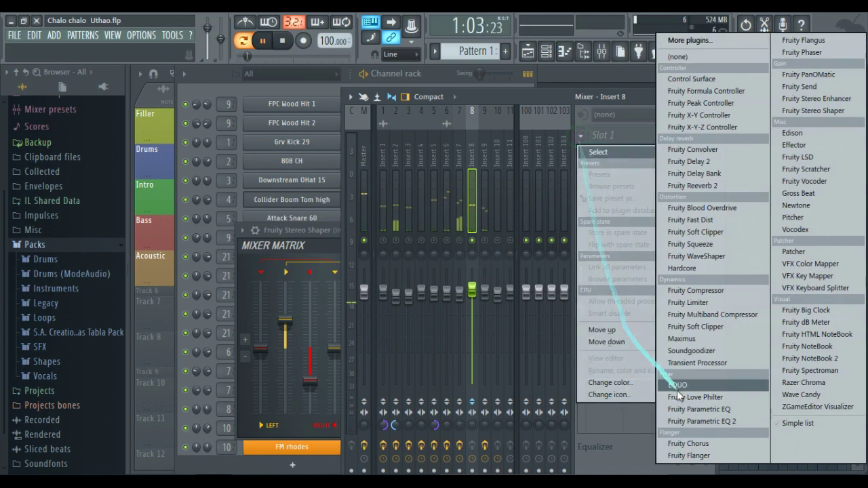
pyautogui.click(713, 422)
# Make band 1 of Insert 8's equalizer a Steep 8 high pass
pyautogui.rightClick(229, 266)
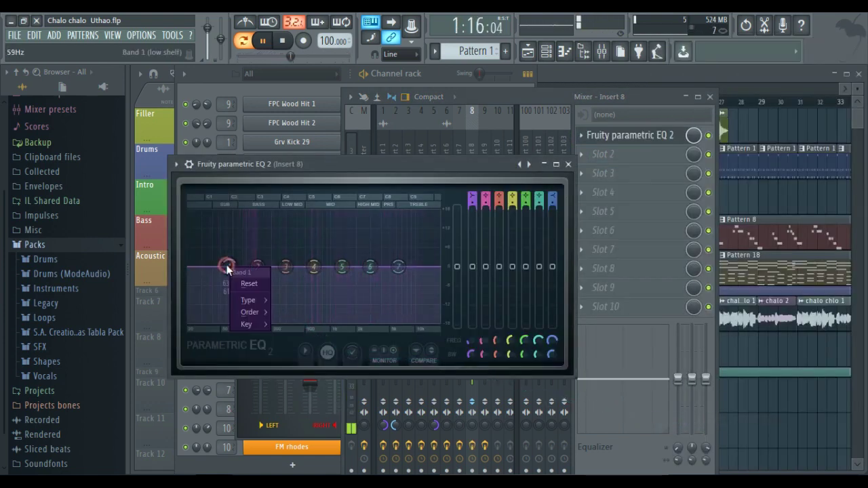
pyautogui.moveTo(250, 312)
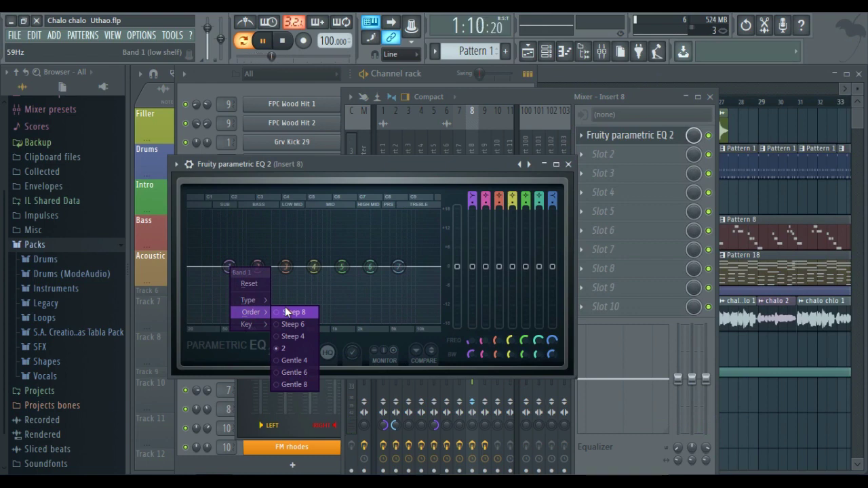
pyautogui.click(286, 312)
pyautogui.rightClick(230, 267)
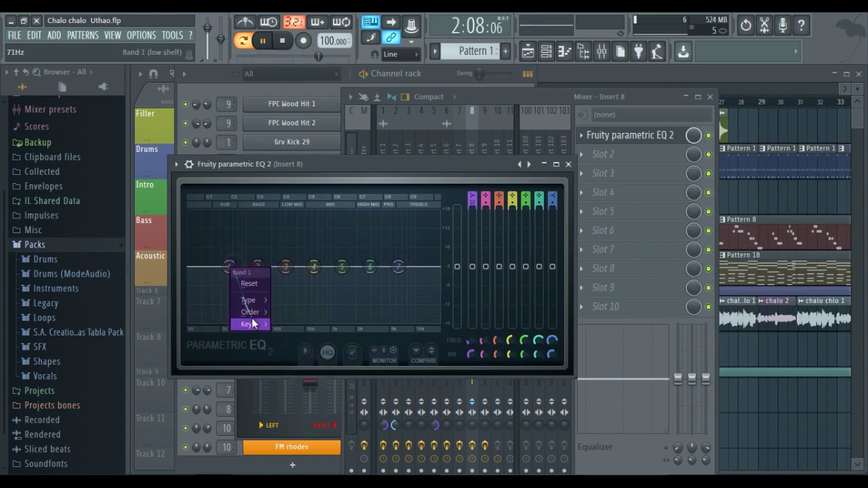
pyautogui.moveTo(256, 300)
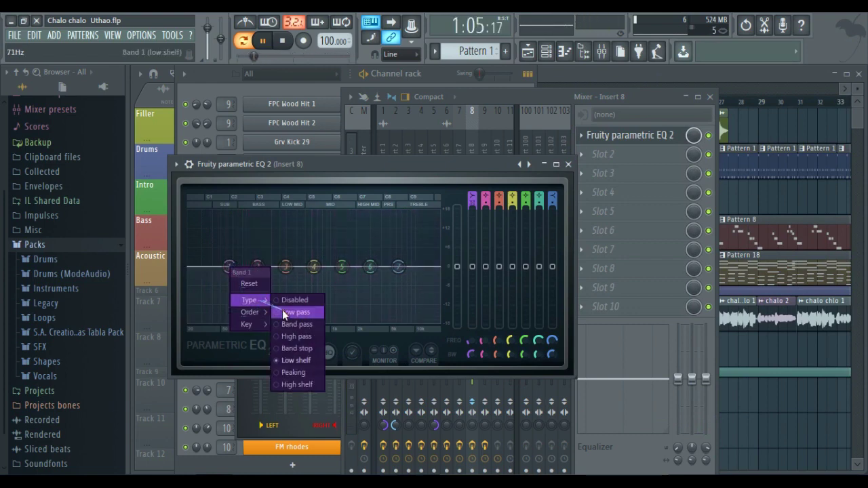
pyautogui.click(288, 337)
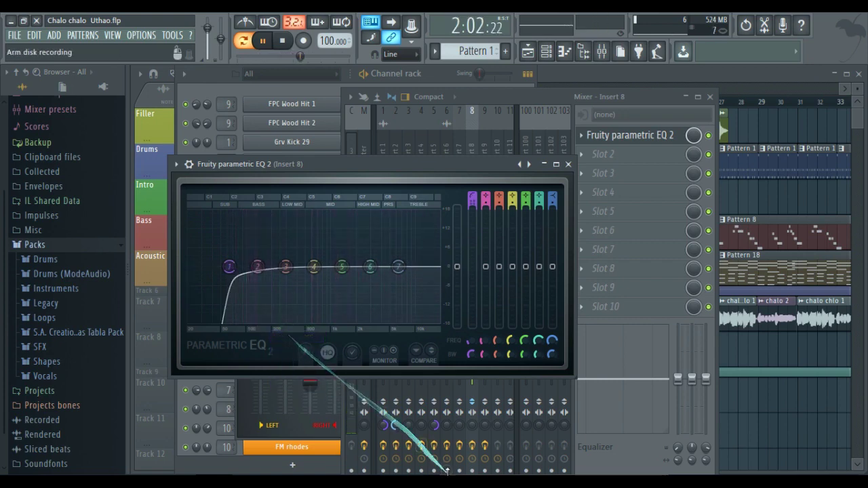
pyautogui.press('space')
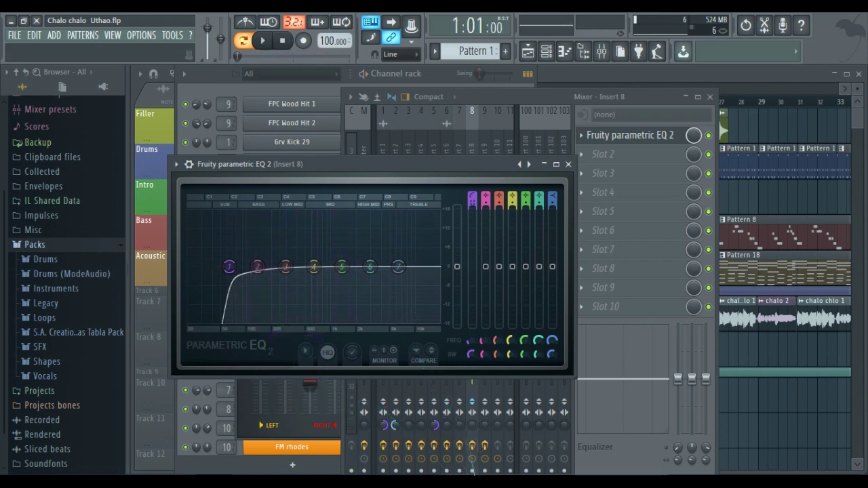
pyautogui.rightClick(230, 266)
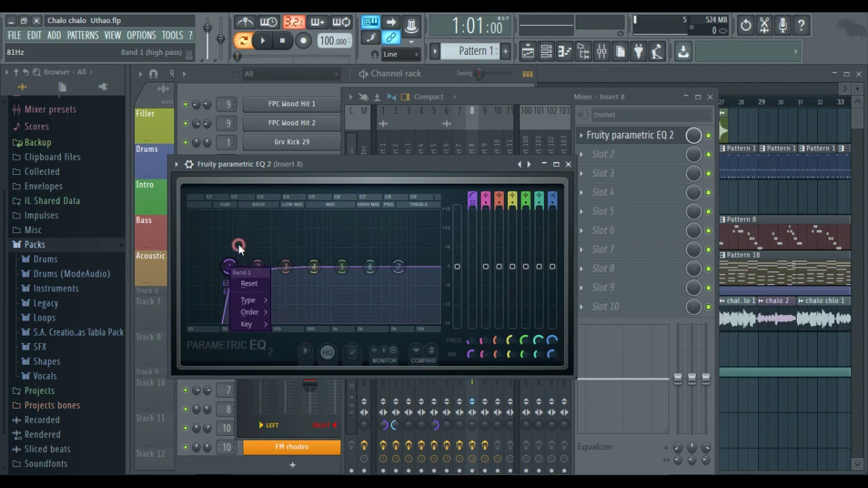
pyautogui.click(239, 246)
pyautogui.press('space')
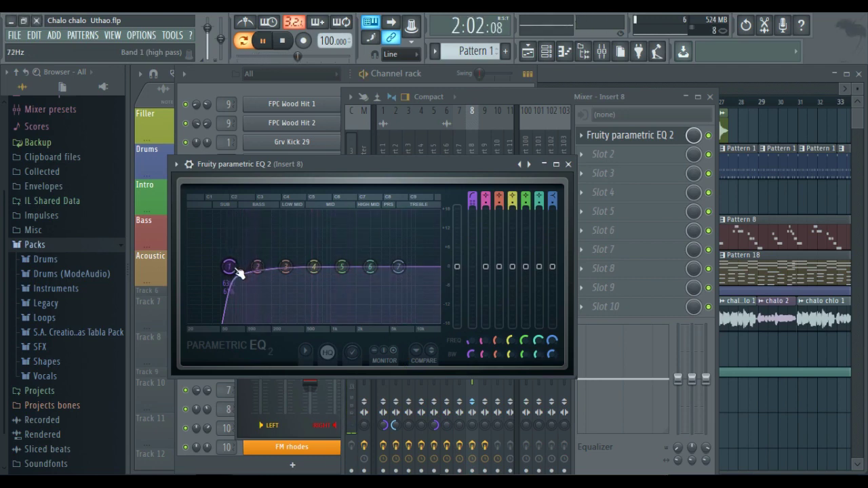
# Make band 7 of Insert 8's equalizer a Steep 8 low pass and move it to the upper end of the treble range
pyautogui.rightClick(399, 268)
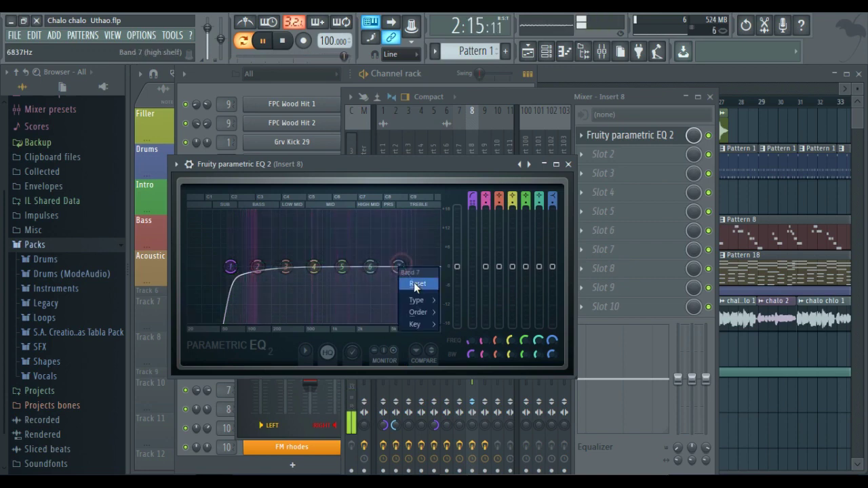
pyautogui.moveTo(416, 304)
pyautogui.click(461, 312)
pyautogui.rightClick(399, 267)
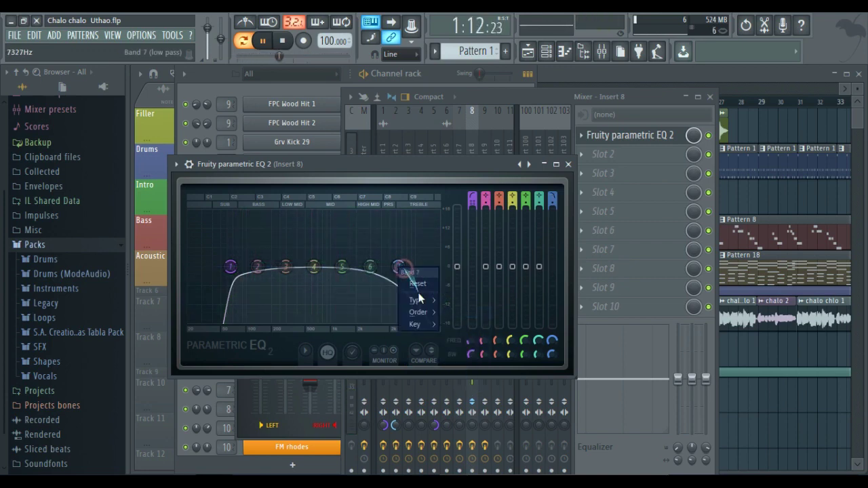
pyautogui.click(444, 313)
pyautogui.moveTo(399, 267); pyautogui.dragTo(506, 296)
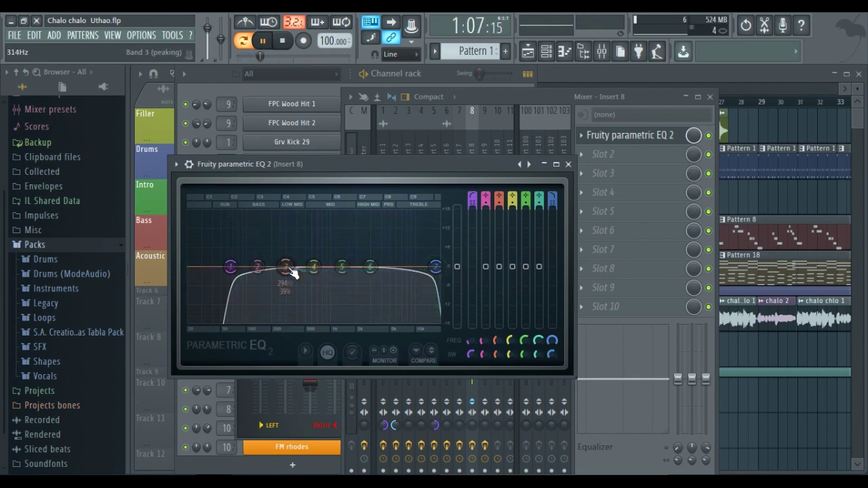
# Cut band 3 by about 7.9 dB at 336 Hz with 5% bandwidth, set band 1 to about 67 Hz, and close Insert 8's equalizer
pyautogui.moveTo(289, 271); pyautogui.dragTo(295, 296)
pyautogui.scroll(-3, 295, 274)
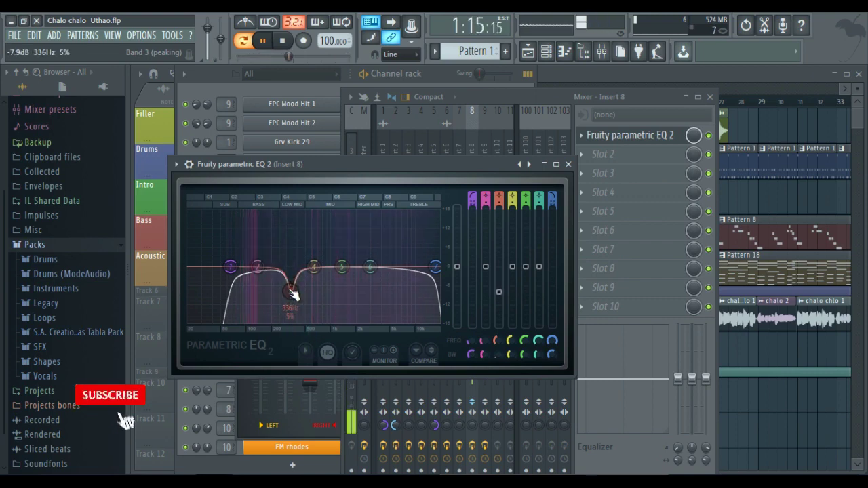
pyautogui.moveTo(232, 267); pyautogui.dragTo(233, 268)
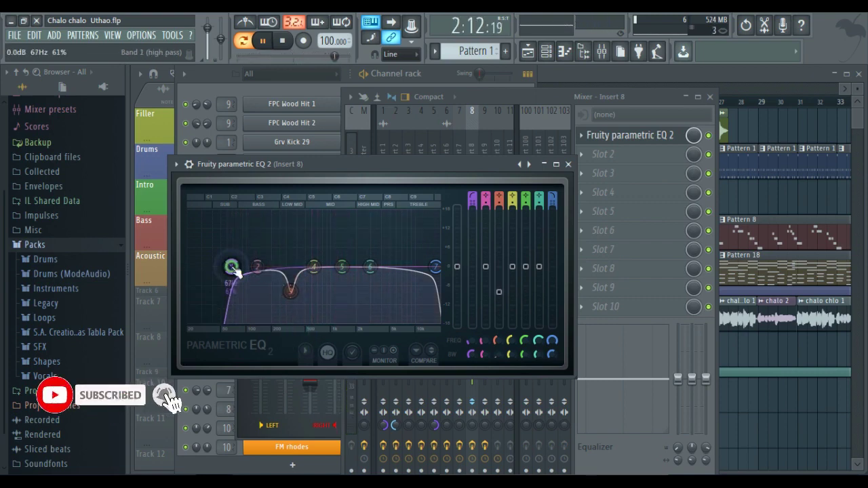
pyautogui.click(569, 165)
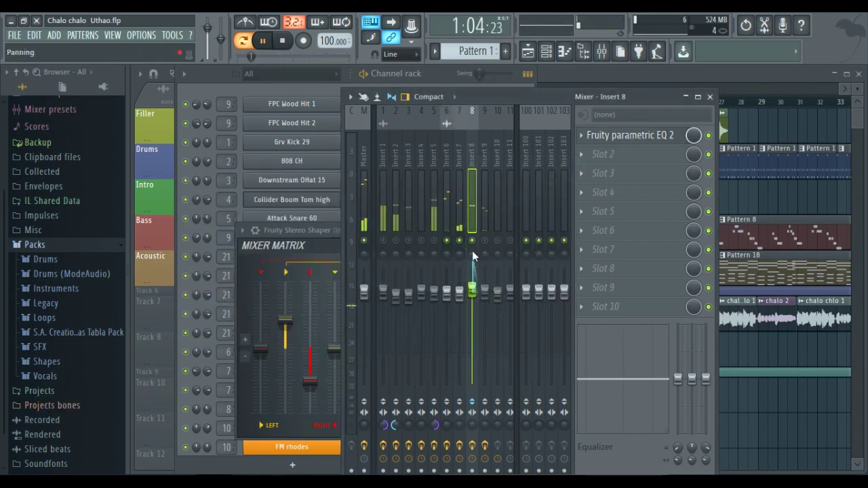
# Solo and audition Insert 9, and open the channel settings of FPC Wood Hit 2
pyautogui.click(484, 227)
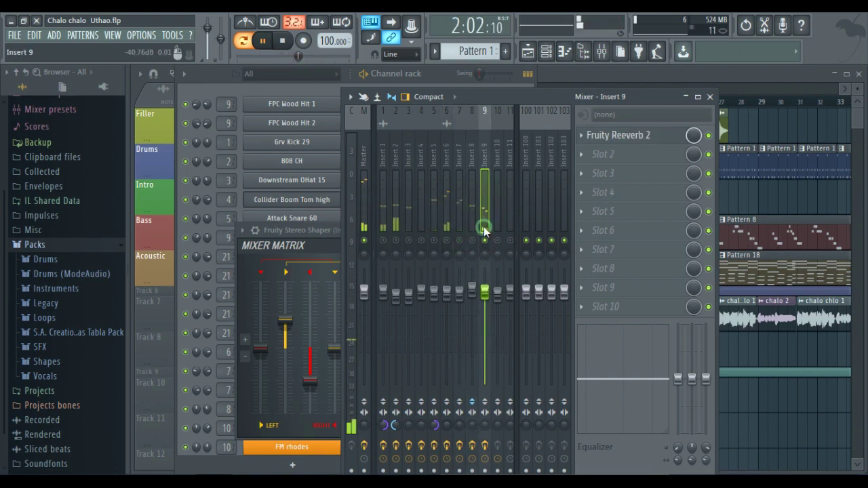
pyautogui.press('space')
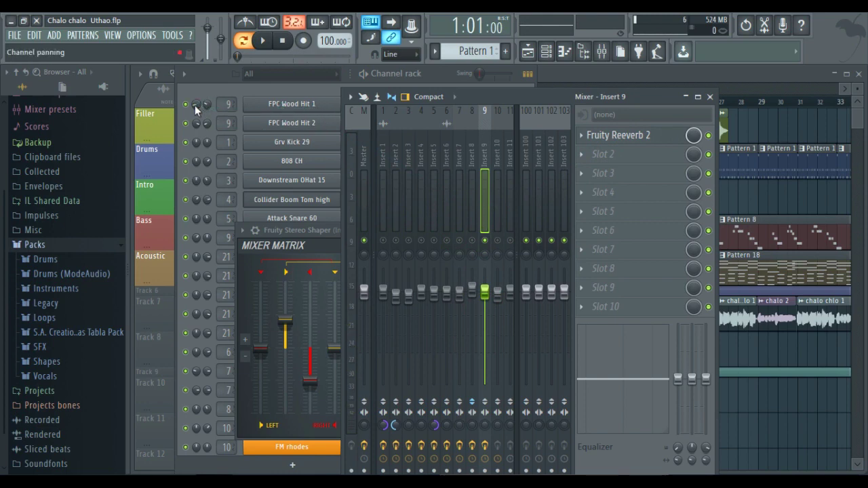
pyautogui.press('space')
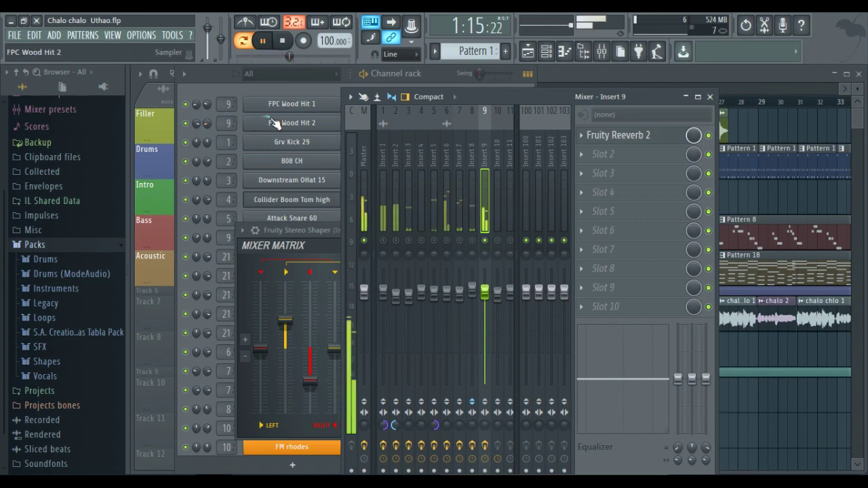
pyautogui.click(275, 121)
pyautogui.press('space')
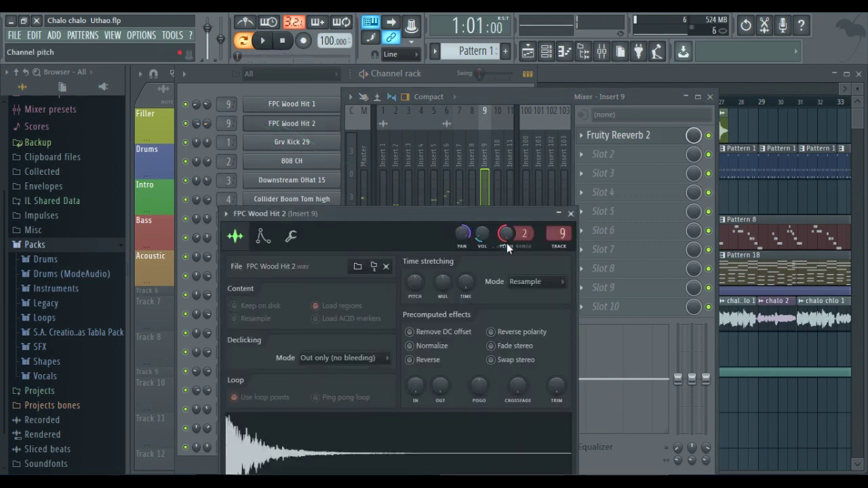
# Compare the pan and pitch settings of FPC Wood Hit 1 and FPC Wood Hit 2, and audition them
pyautogui.moveTo(505, 238); pyautogui.dragTo(322, 108)
pyautogui.click(322, 109)
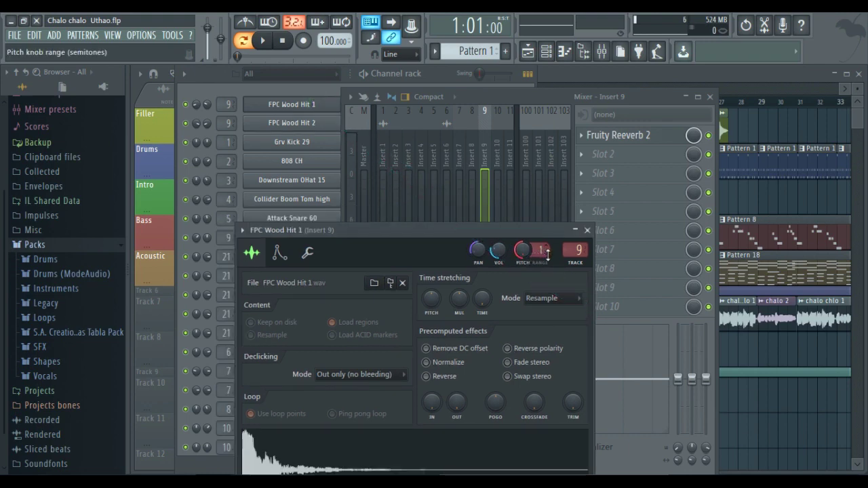
pyautogui.click(295, 125)
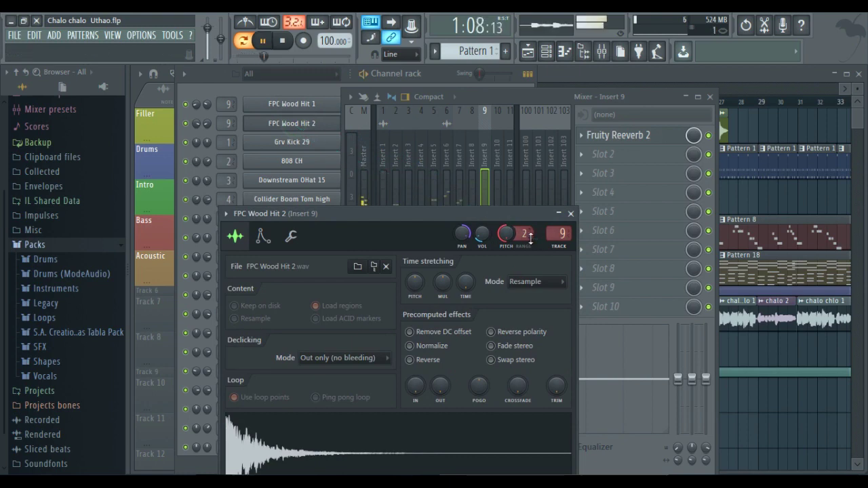
pyautogui.moveTo(531, 237); pyautogui.dragTo(317, 108)
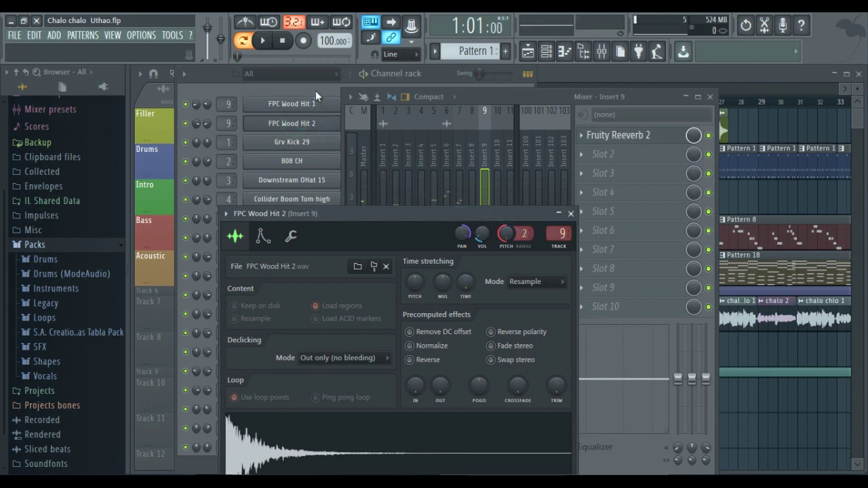
pyautogui.click(316, 91)
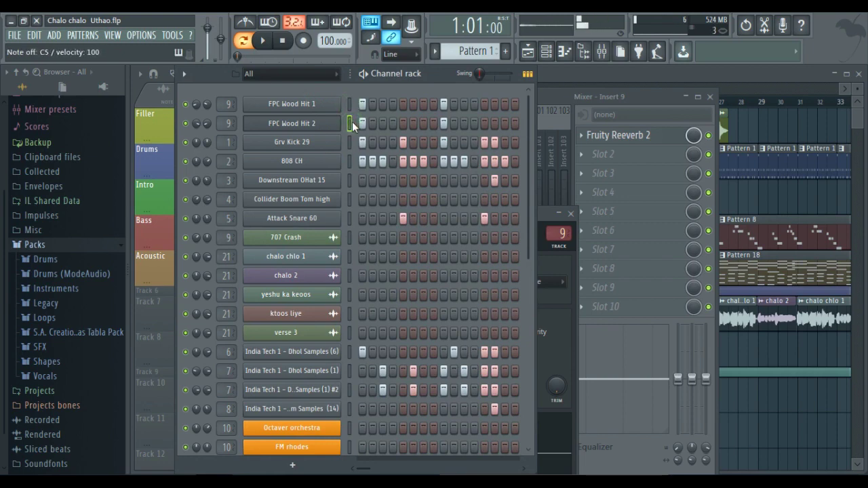
pyautogui.press('space')
pyautogui.press('space')
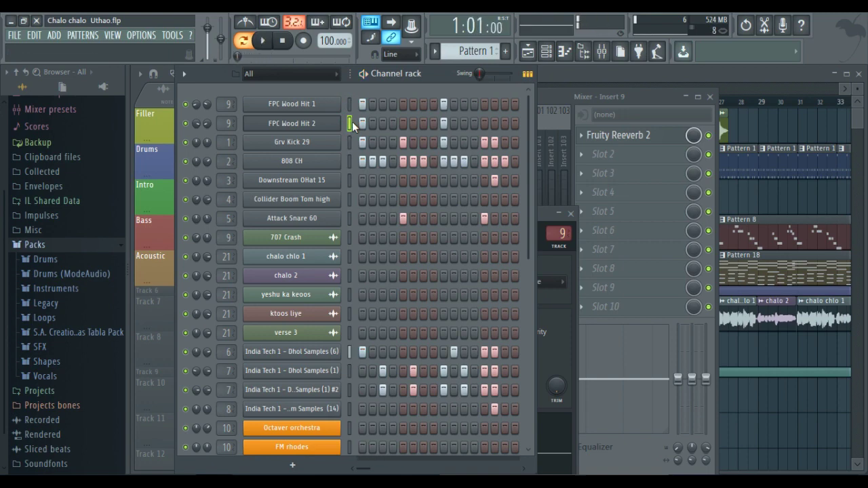
# Bring the mixer forward and add Fruity Parametric EQ 2 to slot 2 of Insert 9
pyautogui.click(557, 96)
pyautogui.press('space')
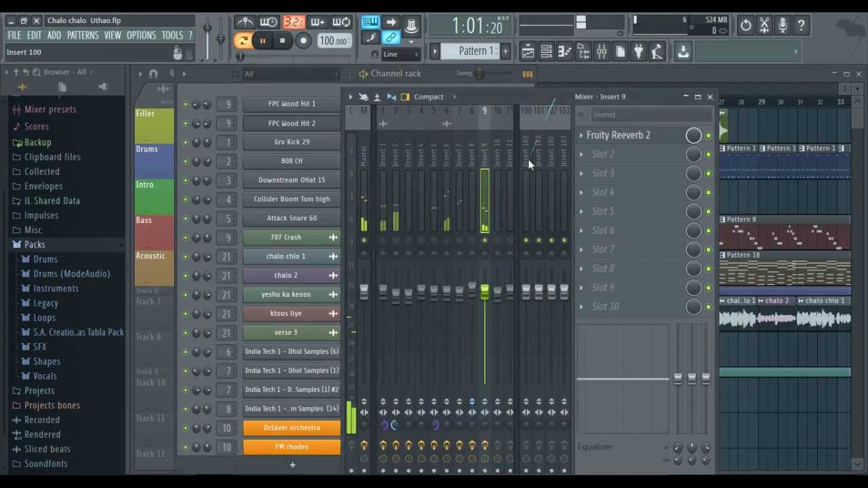
pyautogui.moveTo(583, 135); pyautogui.dragTo(544, 169)
pyautogui.press('space')
pyautogui.click(582, 154)
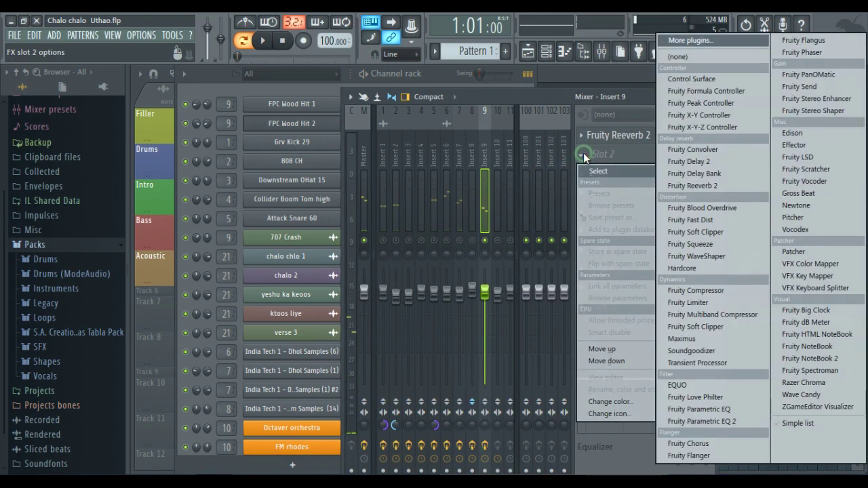
pyautogui.click(694, 423)
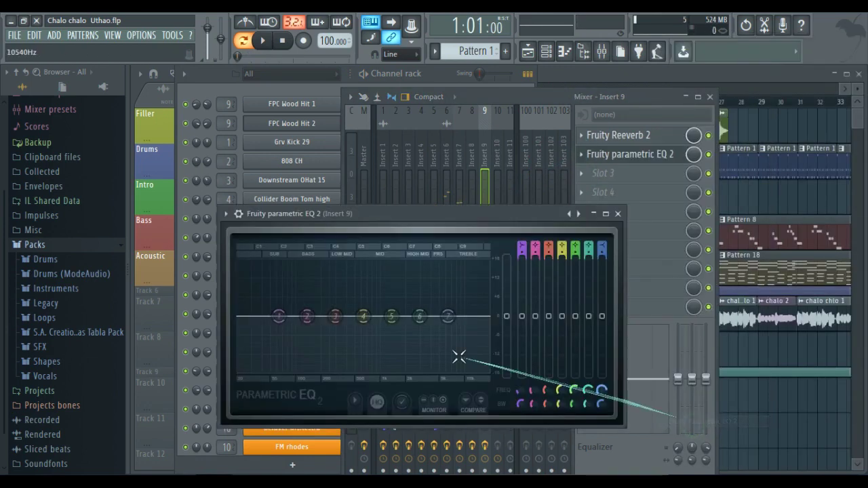
# Make band 1 of Insert 9's equalizer a high pass and change its filter order during playback
pyautogui.press('space')
pyautogui.rightClick(283, 316)
pyautogui.moveTo(298, 350)
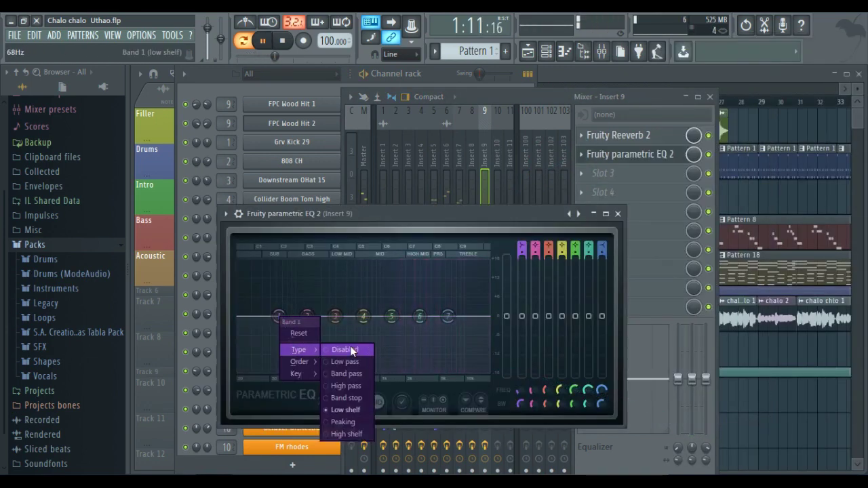
pyautogui.click(346, 385)
pyautogui.rightClick(279, 316)
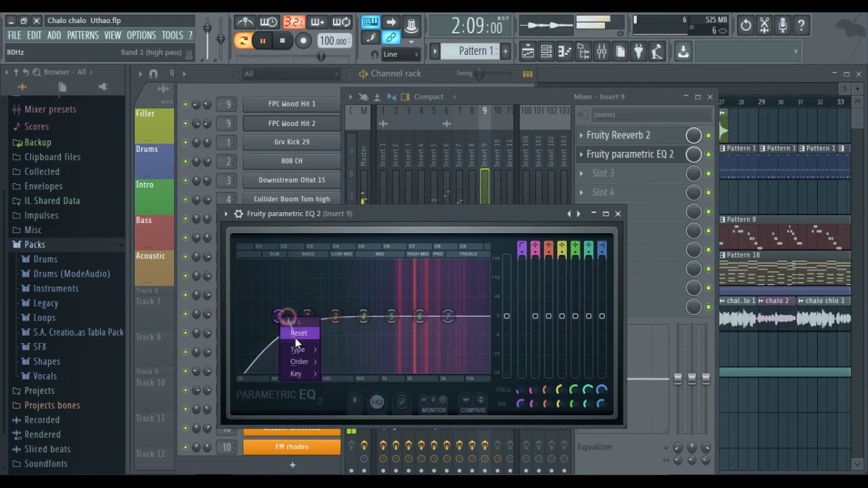
pyautogui.click(339, 362)
# Move band 1's cutoff up into the mid range, just above band 4, in Insert 9's equalizer
pyautogui.moveTo(278, 316); pyautogui.dragTo(373, 307)
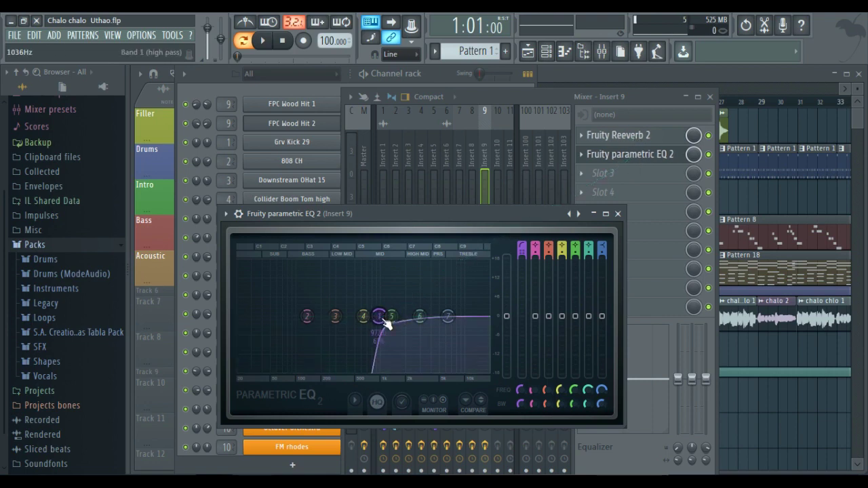
pyautogui.moveTo(353, 317); pyautogui.dragTo(383, 315)
pyautogui.press('space')
# Try Insert 9's equalizer ahead of Fruity Reeverb 2, and return it to slot 2
pyautogui.scroll(1, 626, 157)
pyautogui.press('space')
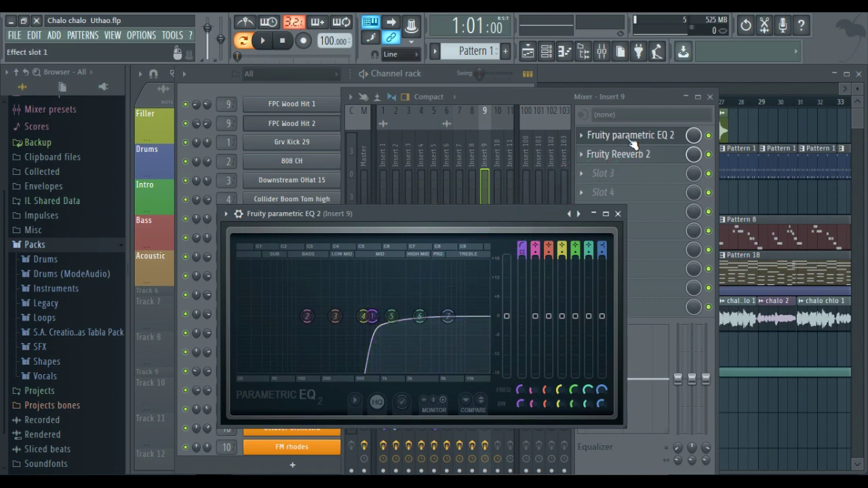
pyautogui.moveTo(632, 142); pyautogui.dragTo(634, 159)
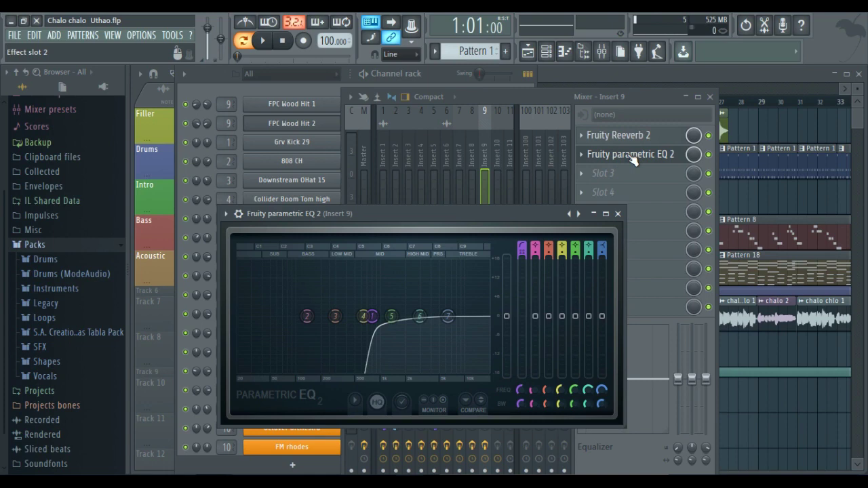
pyautogui.moveTo(634, 158)
pyautogui.mouseDown()
pyautogui.moveTo(634, 140)
pyautogui.moveTo(633, 158)
pyautogui.mouseUp()
# Close Insert 9's equalizer, restore all mixer inserts from solo, and audition the full mix
pyautogui.press('space')
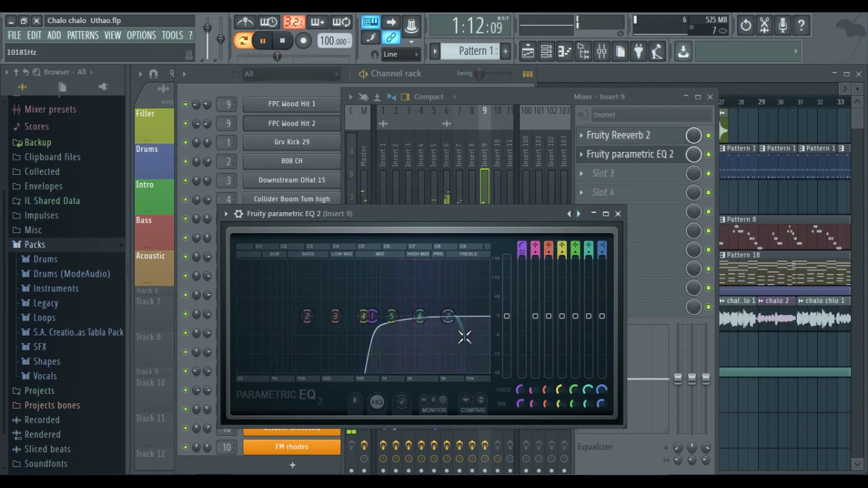
pyautogui.moveTo(464, 337); pyautogui.dragTo(592, 233)
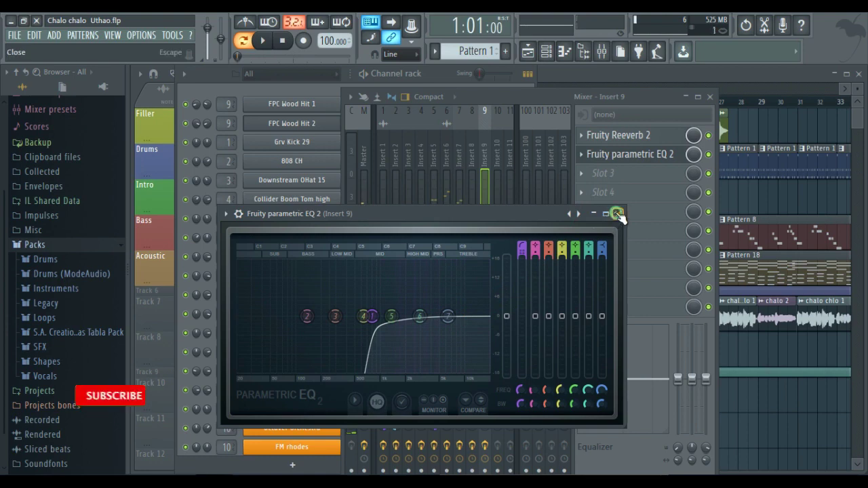
pyautogui.click(617, 214)
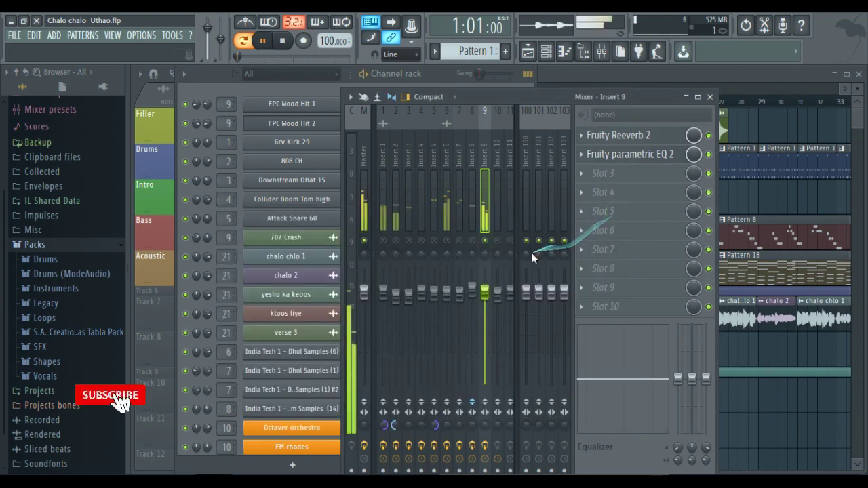
pyautogui.rightClick(384, 241)
pyautogui.rightClick(384, 241)
pyautogui.press('space')
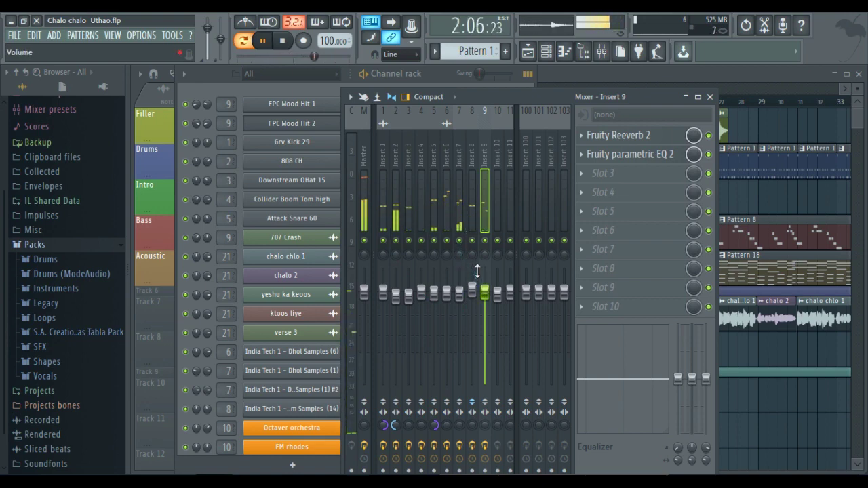
pyautogui.press('space')
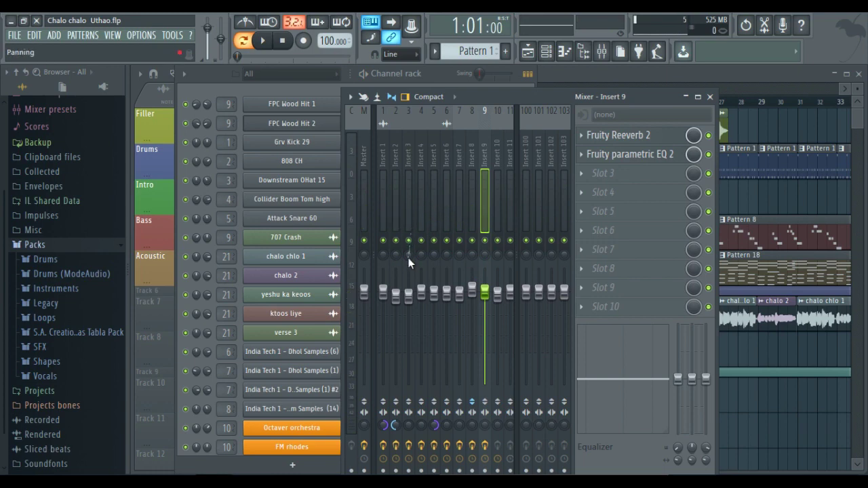
pyautogui.press('space')
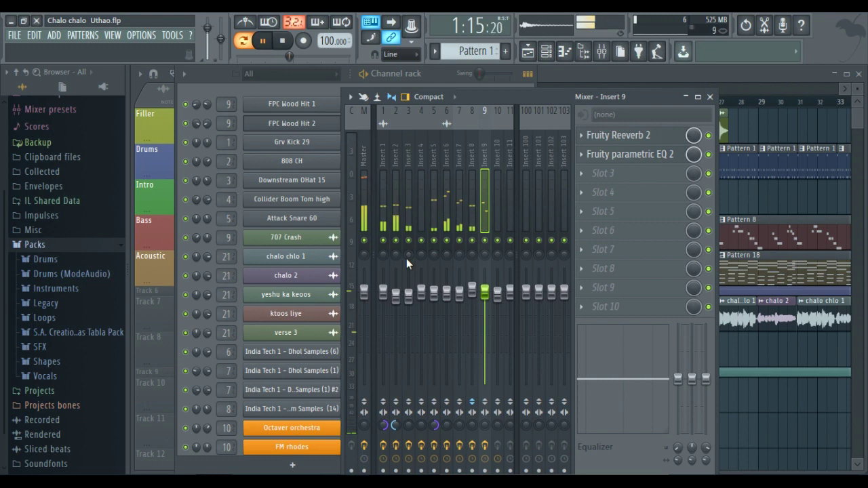
pyautogui.press('space')
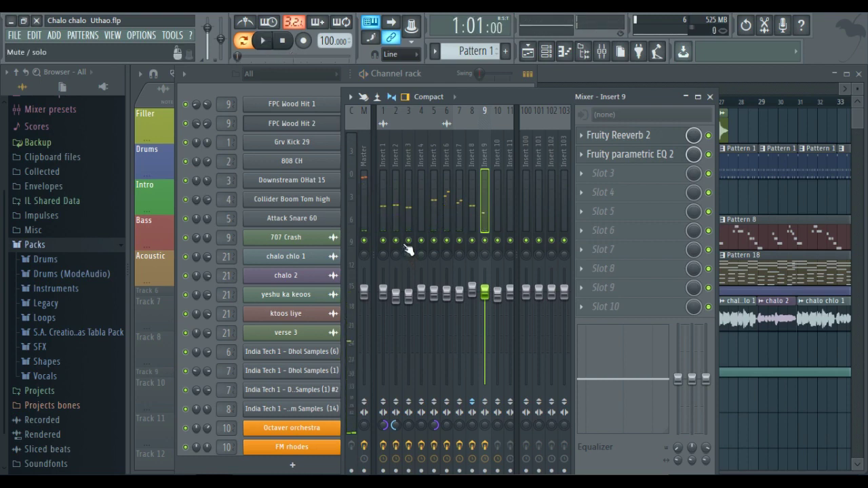
# Pan Insert 2 slightly left and Insert 3 to about 21% right while listening to the mix
pyautogui.click(409, 254)
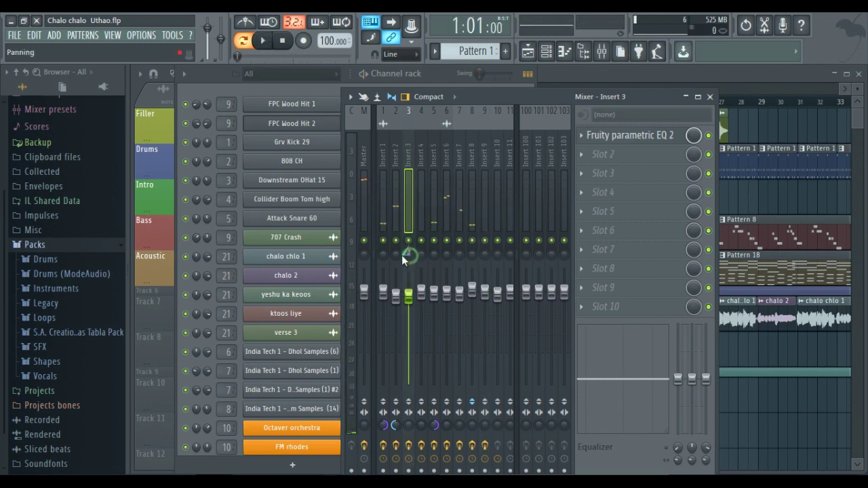
pyautogui.click(397, 260)
pyautogui.press('space')
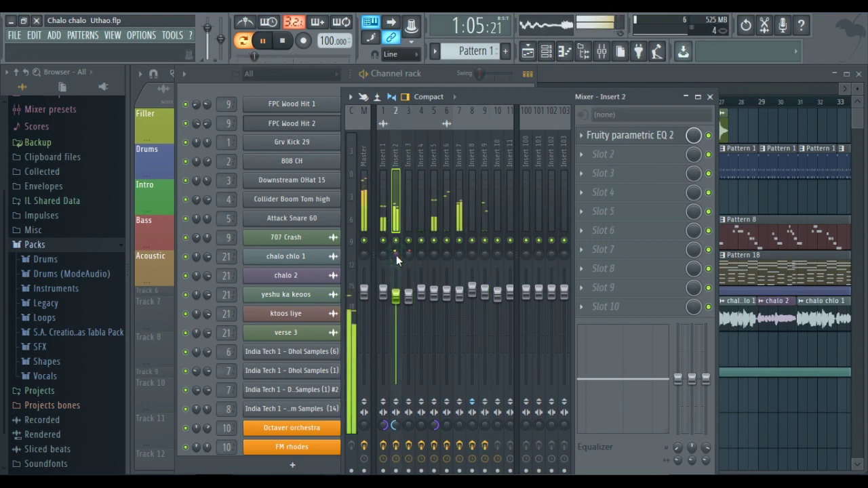
pyautogui.moveTo(410, 257); pyautogui.dragTo(410, 247)
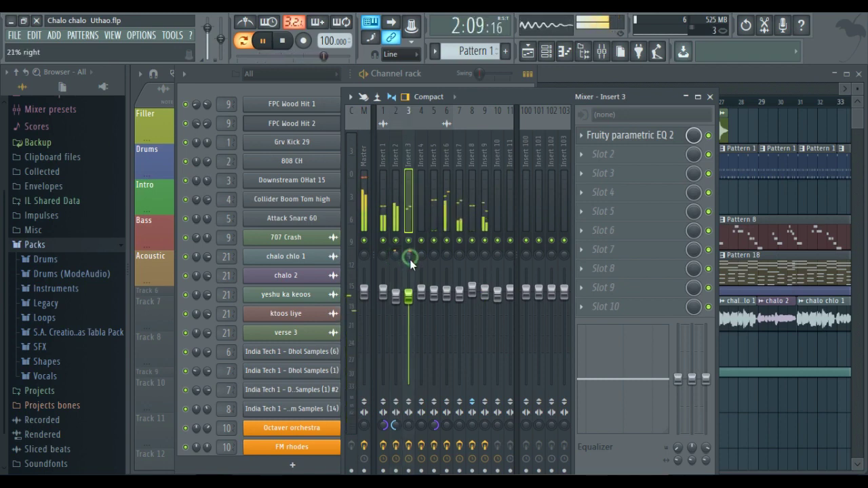
# Fine-tune the volume faders of Insert 2 and Insert 3 to just below 0 dB during playback
pyautogui.click(396, 295)
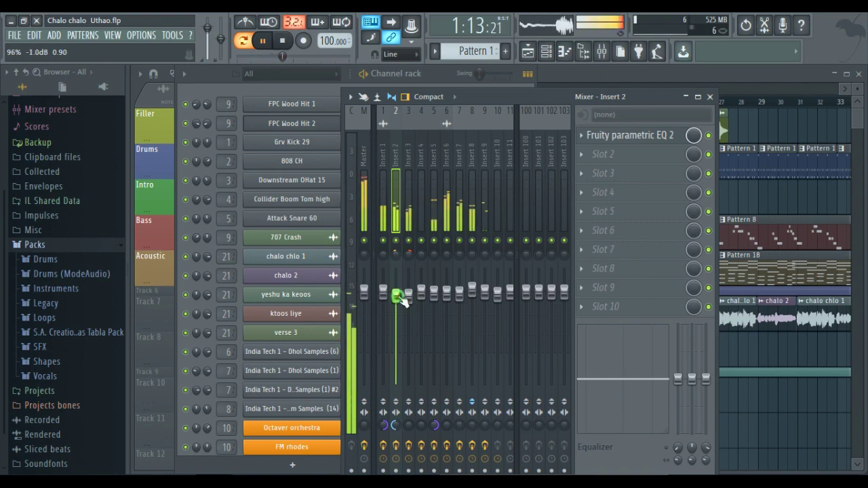
pyautogui.click(409, 296)
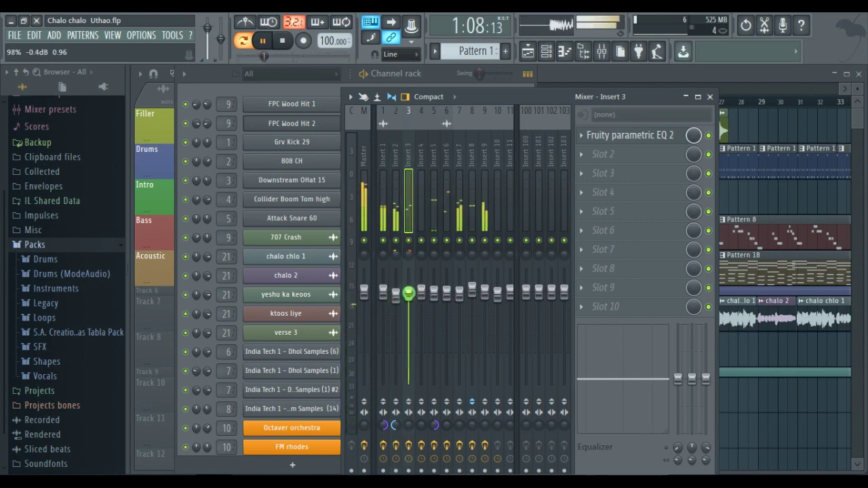
pyautogui.click(396, 294)
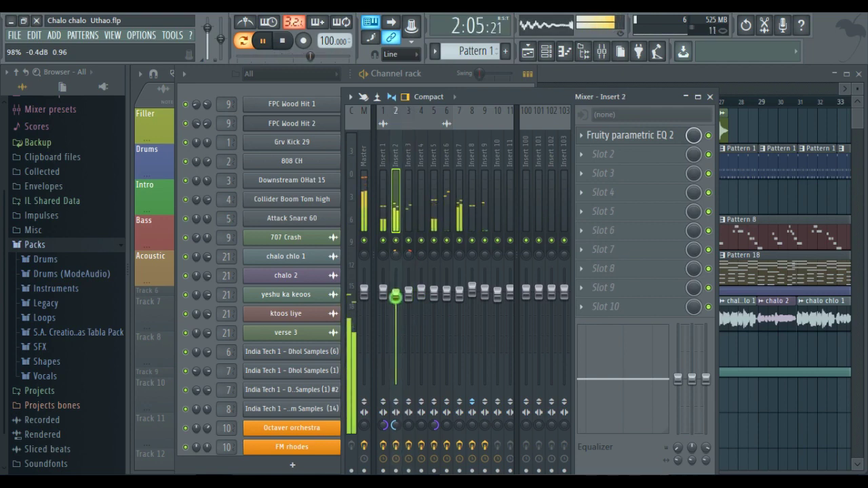
pyautogui.click(409, 294)
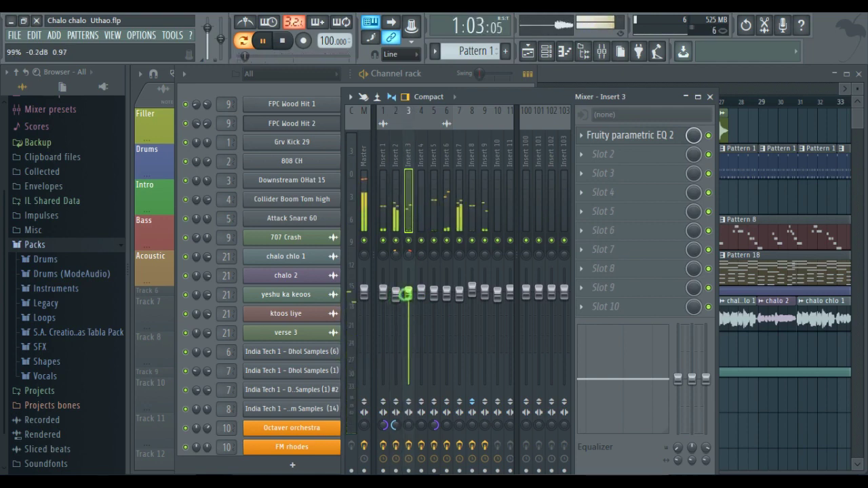
pyautogui.click(397, 415)
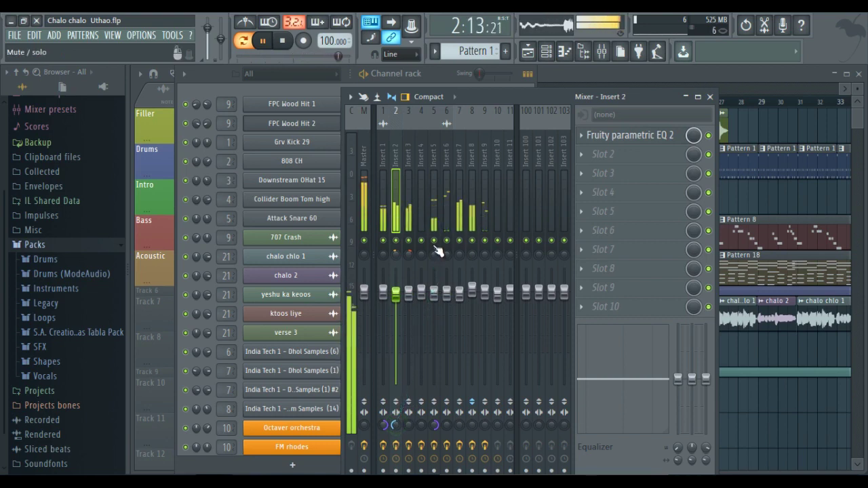
pyautogui.press('space')
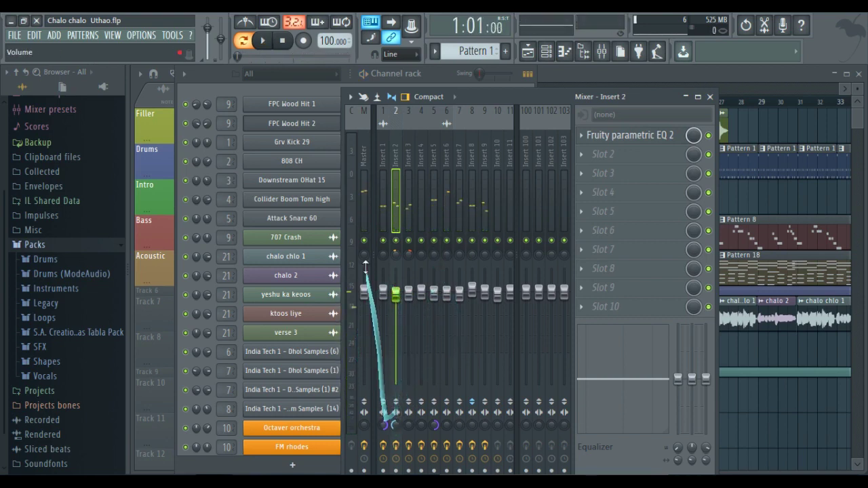
# Audition the mix with Insert 1 selected, and raise Insert 5's volume slightly
pyautogui.click(385, 223)
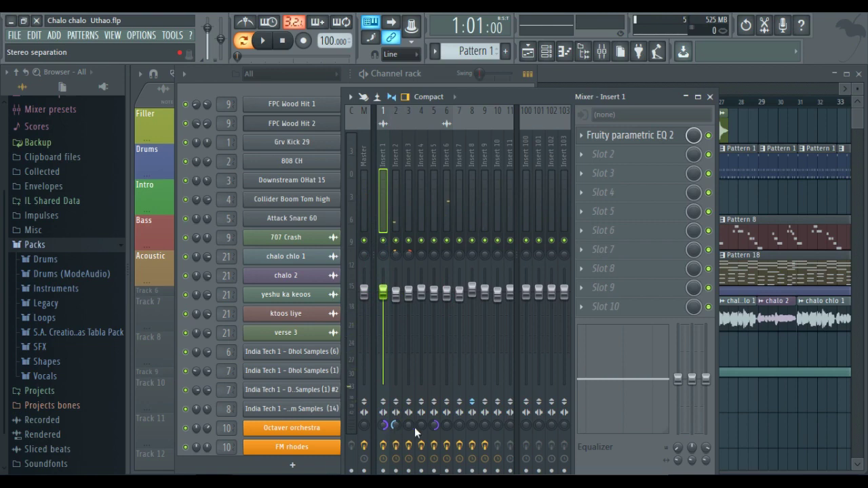
pyautogui.press('space')
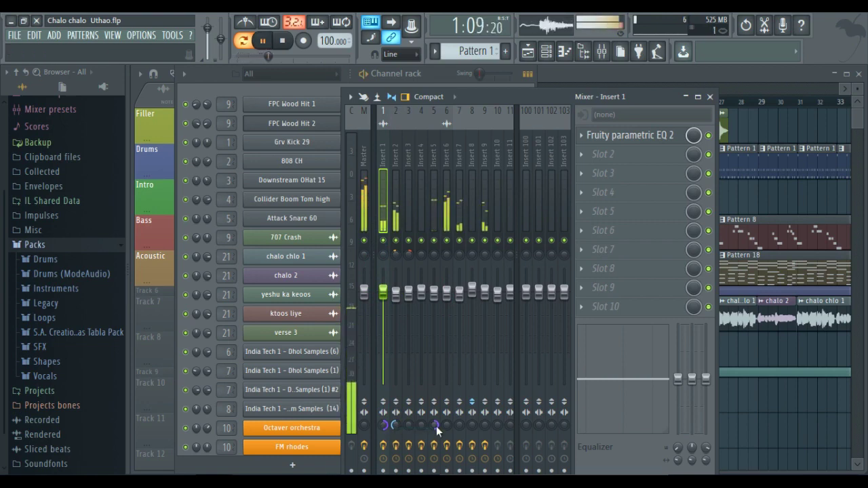
pyautogui.press('space')
pyautogui.click(433, 224)
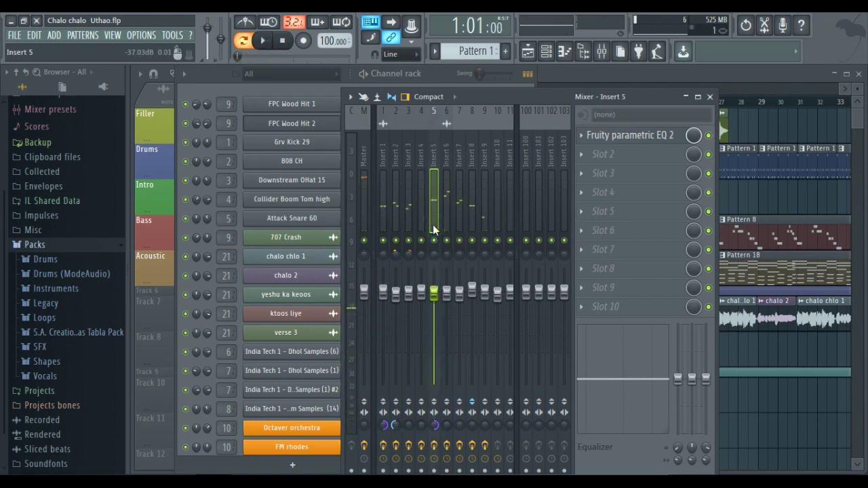
pyautogui.press('space')
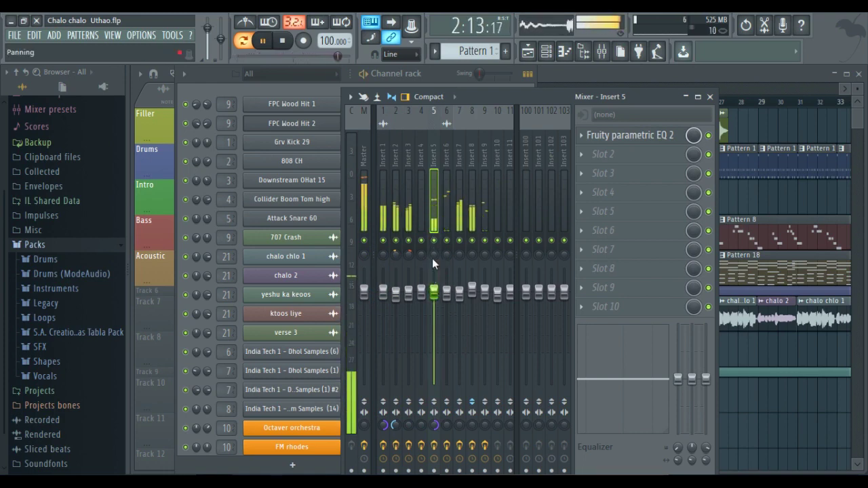
# Lower Insert 6's volume to about -0.6 dB and set the second mixer matrix slider of its Fruity Stereo Shaper to -3.5 dB
pyautogui.click(447, 294)
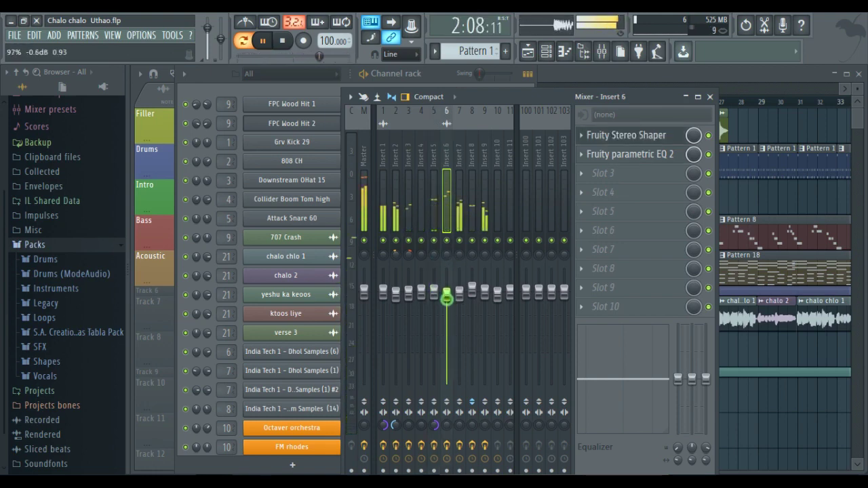
pyautogui.click(620, 134)
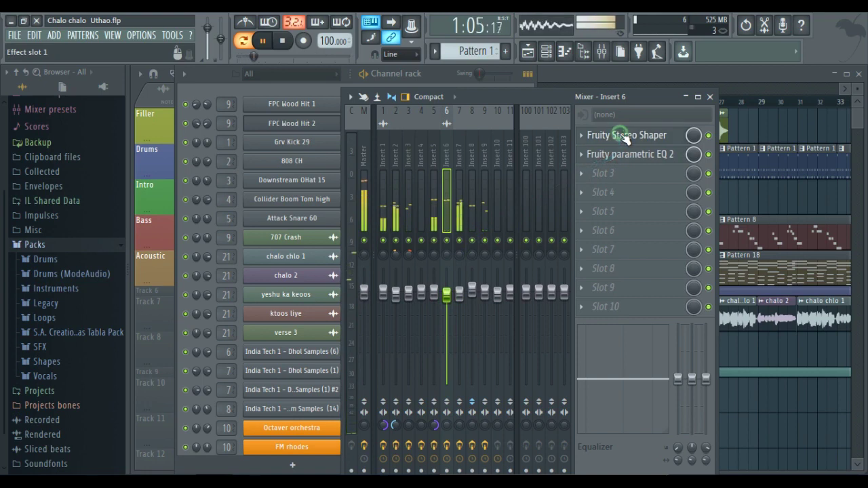
pyautogui.moveTo(287, 329); pyautogui.dragTo(289, 352)
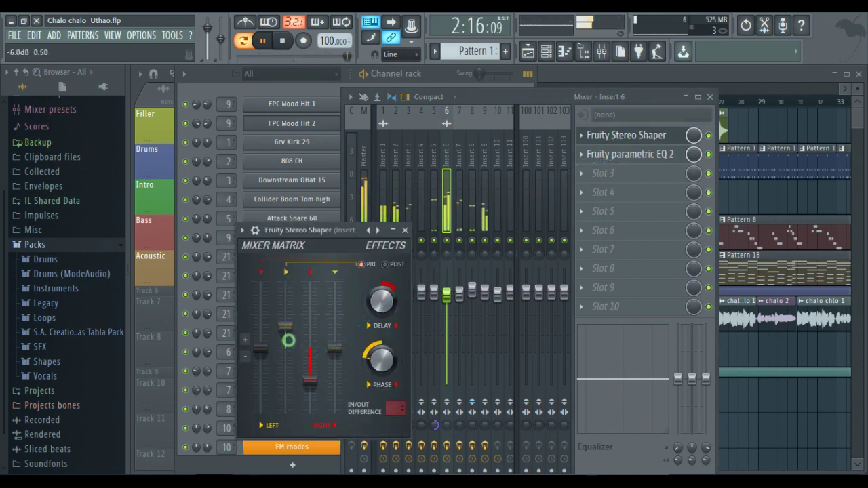
pyautogui.moveTo(290, 334); pyautogui.dragTo(290, 332)
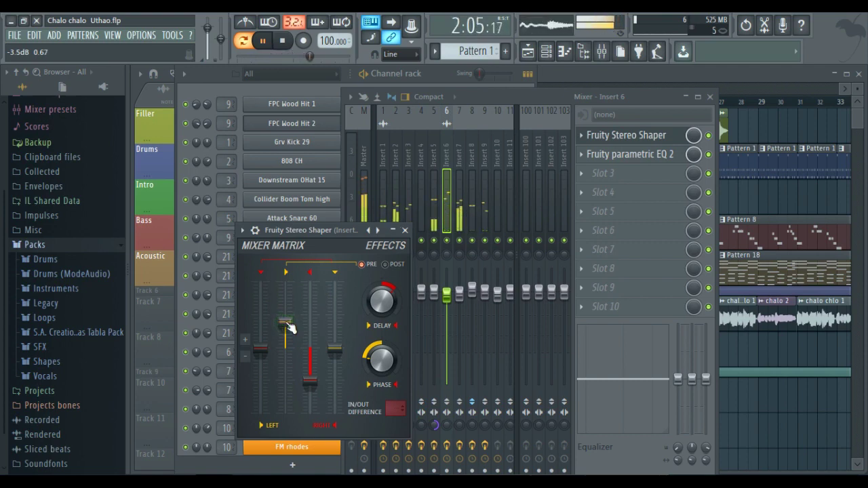
pyautogui.click(405, 230)
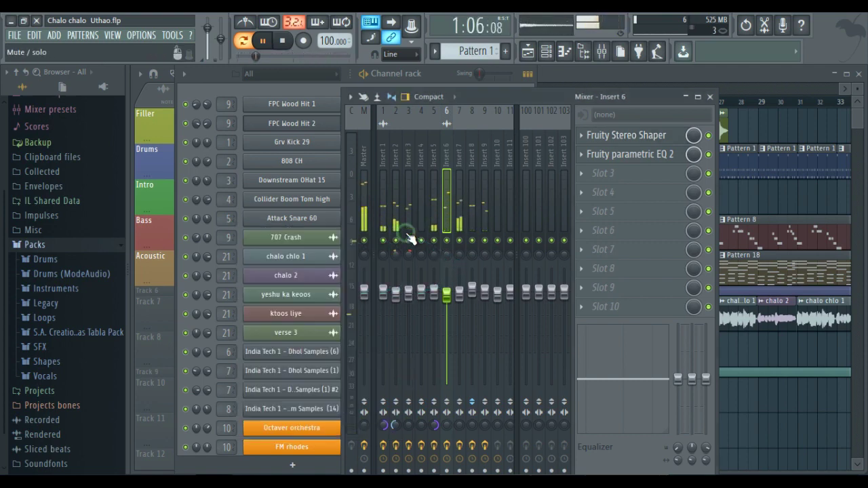
# Pan Insert 8 slightly off-centre, swap its left and right channels, and raise its volume well above 0 dB during playback
pyautogui.click(458, 226)
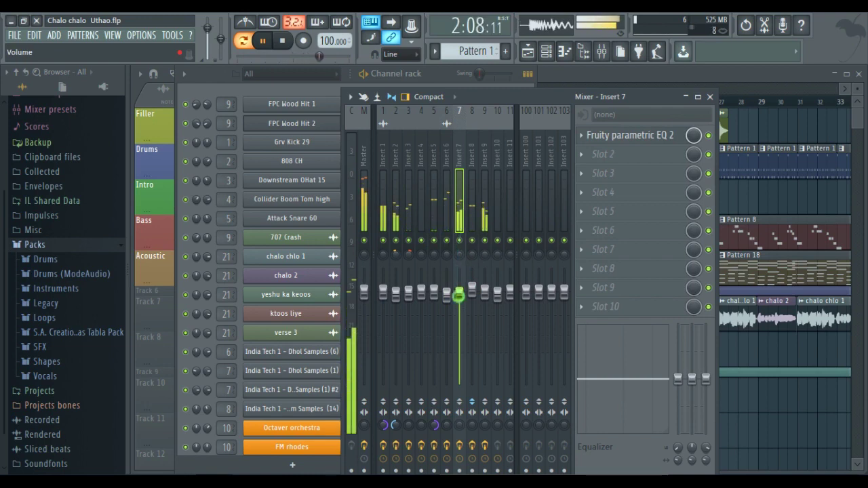
pyautogui.click(472, 250)
pyautogui.moveTo(472, 251); pyautogui.dragTo(477, 278)
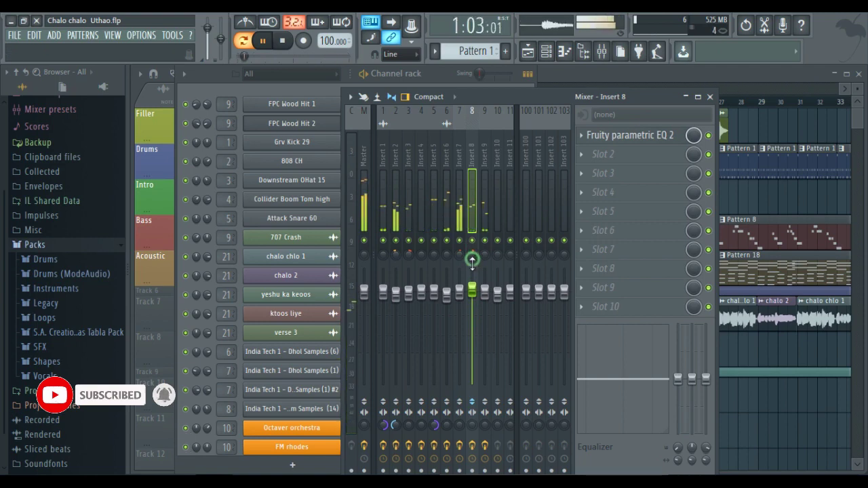
pyautogui.moveTo(474, 290); pyautogui.dragTo(473, 264)
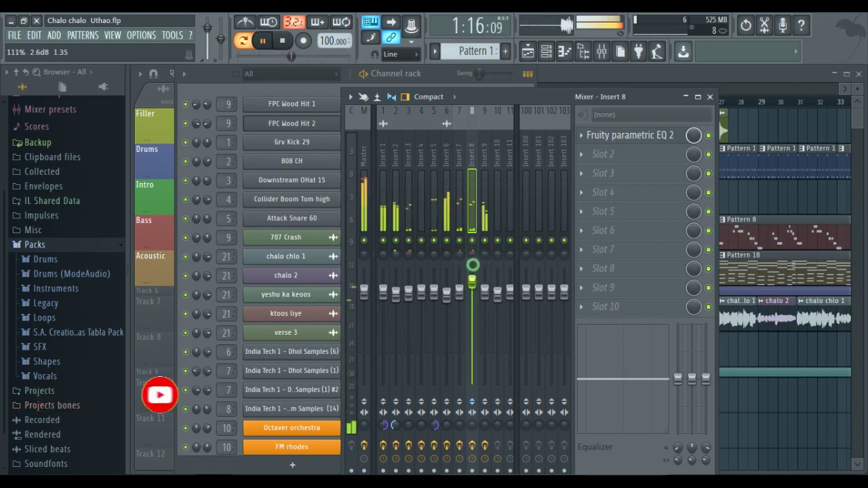
pyautogui.moveTo(477, 296); pyautogui.dragTo(477, 296)
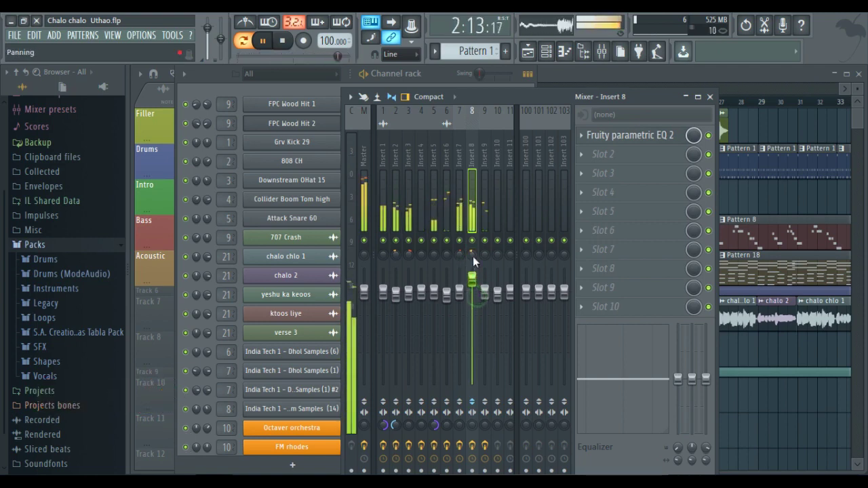
pyautogui.moveTo(473, 256); pyautogui.dragTo(471, 407)
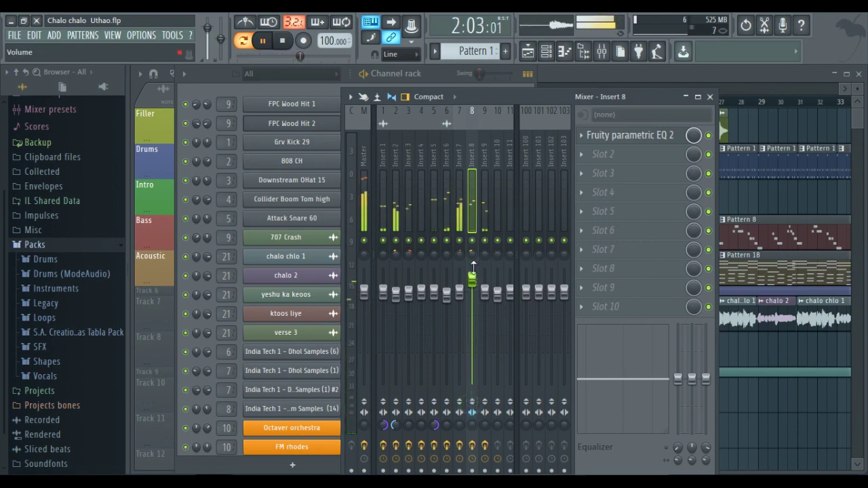
pyautogui.moveTo(474, 279)
pyautogui.mouseDown()
pyautogui.moveTo(470, 254)
pyautogui.moveTo(473, 276)
pyautogui.mouseUp()
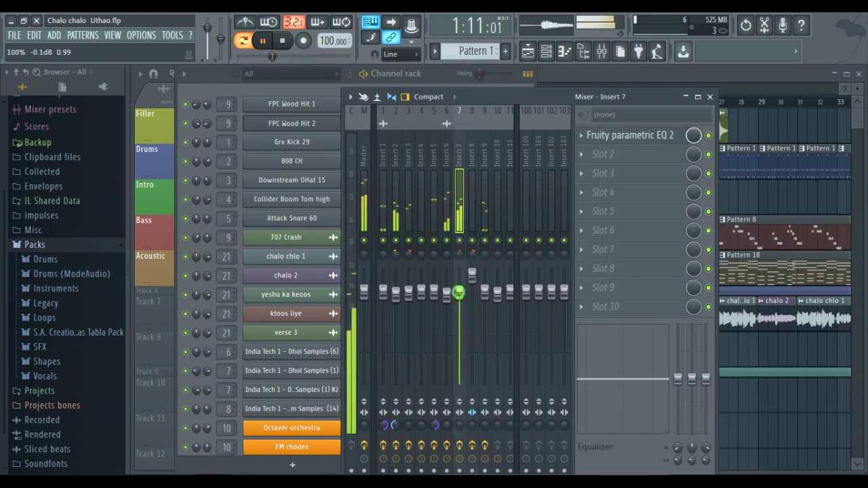
# Set Insert 7's volume to about -0.1 dB and stop playback
pyautogui.click(459, 291)
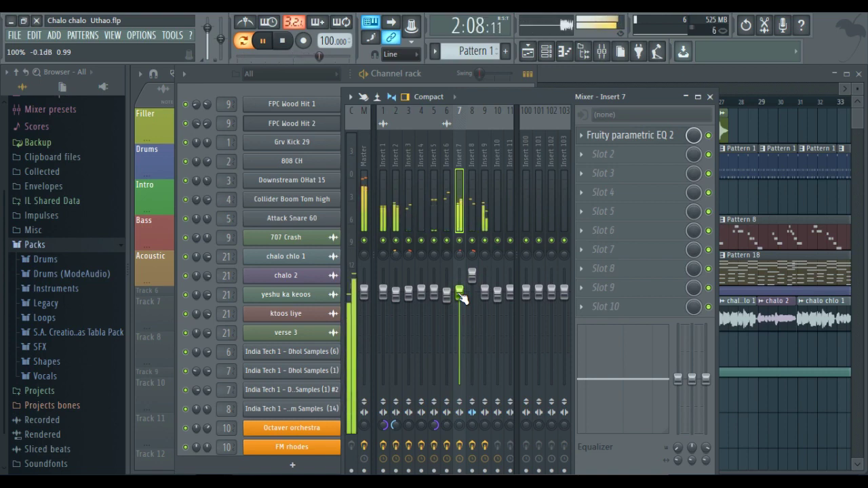
pyautogui.press('space')
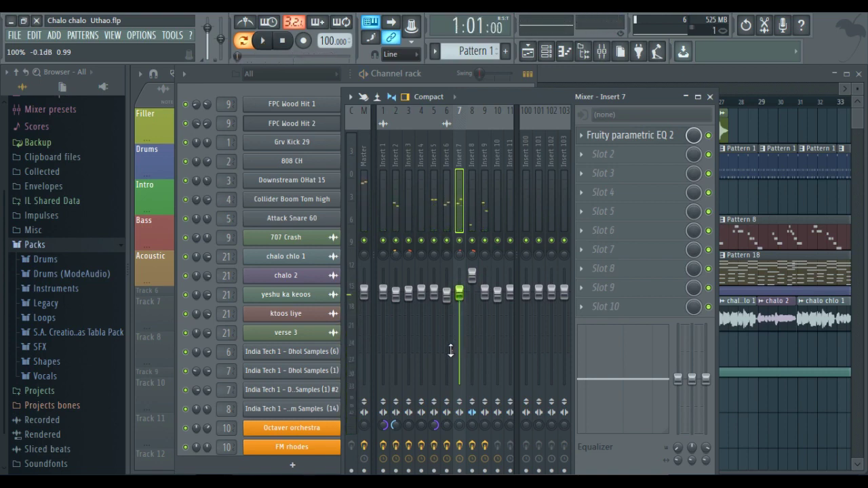
# Check Inserts 1 to 4 in the mixer, then play the full pattern and stop it
pyautogui.moveTo(504, 95); pyautogui.dragTo(450, 110)
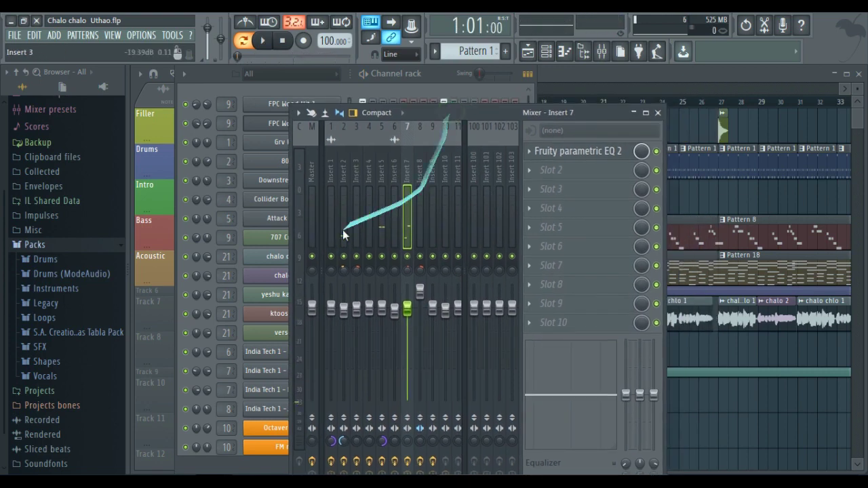
pyautogui.click(327, 232)
pyautogui.click(341, 233)
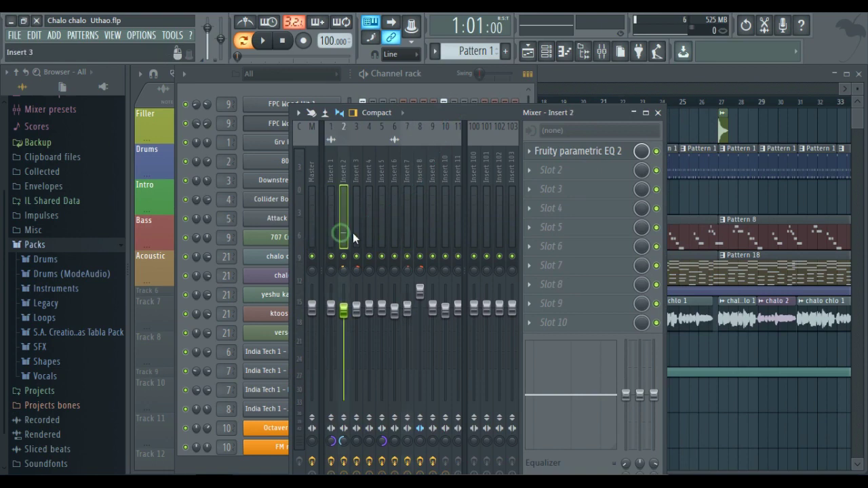
pyautogui.click(356, 232)
pyautogui.click(370, 233)
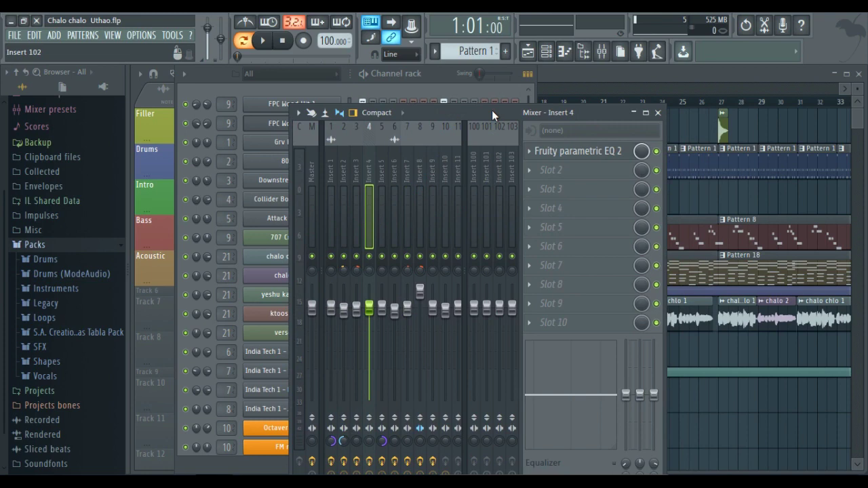
pyautogui.moveTo(492, 110); pyautogui.dragTo(541, 109)
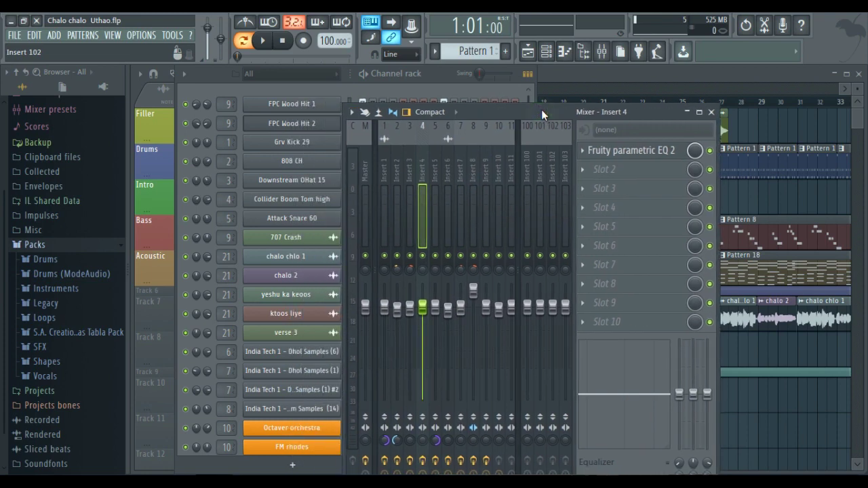
pyautogui.press('space')
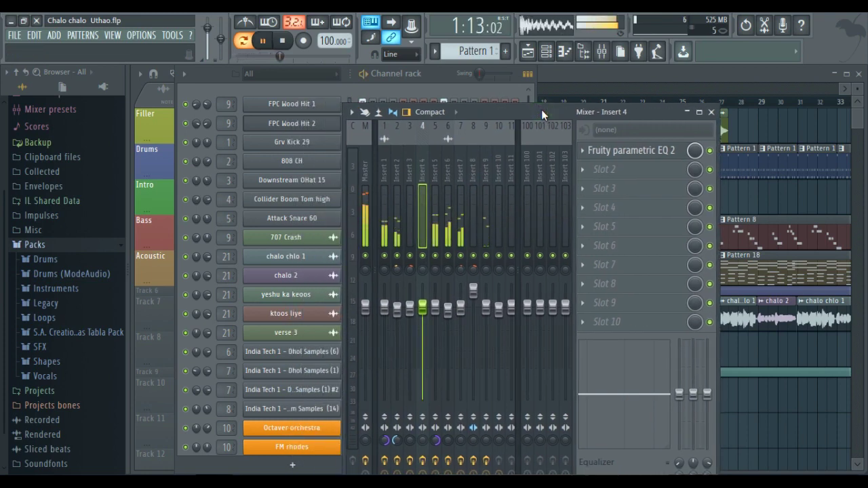
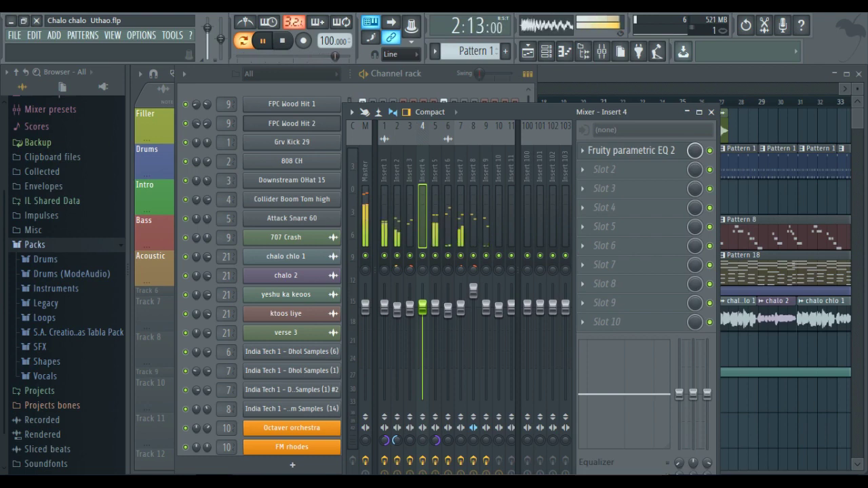
pyautogui.press('space')
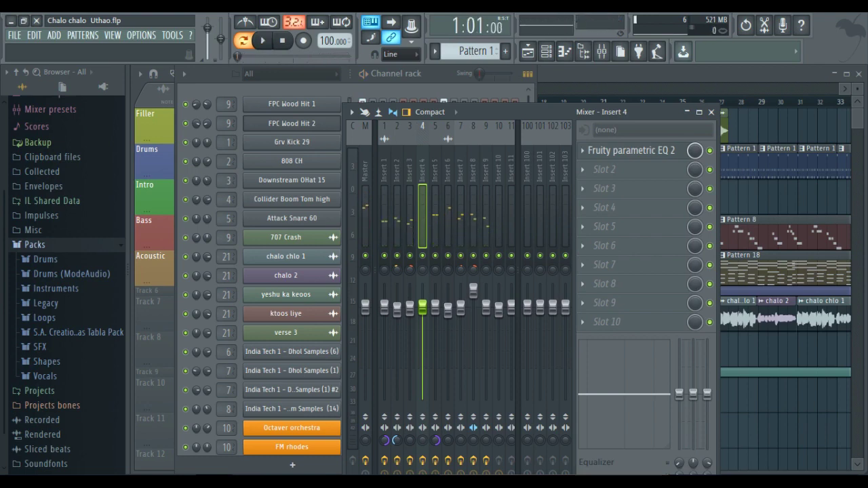
# Uncover the channel rack and audition its dhol, hi-hat, kick, wood hit, snare and tom channels one by one
pyautogui.moveTo(473, 112); pyautogui.dragTo(572, 117)
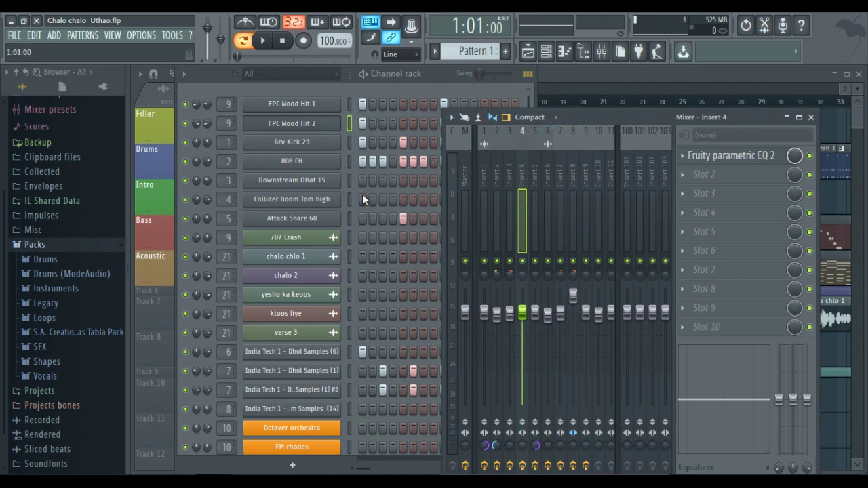
pyautogui.click(350, 351)
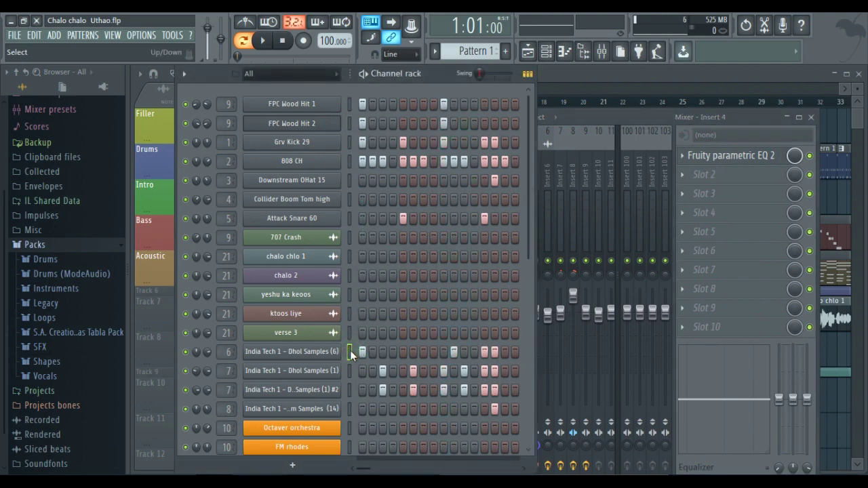
pyautogui.press('q')
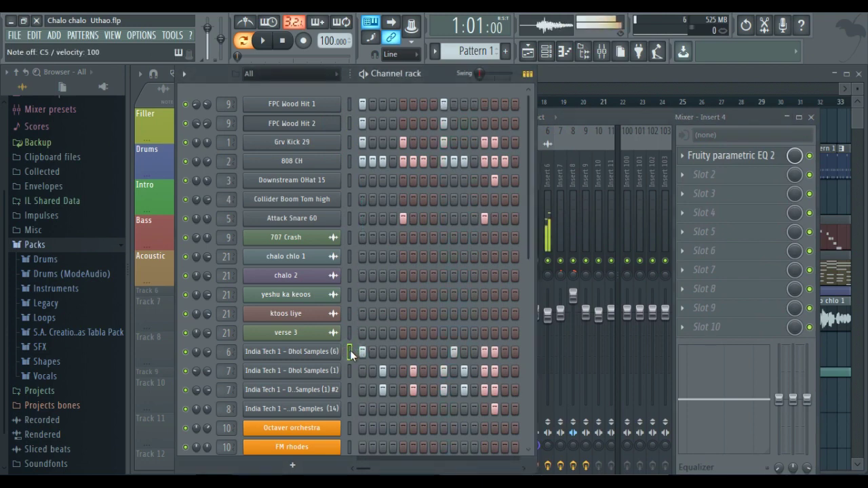
pyautogui.click(351, 388)
pyautogui.click(349, 409)
pyautogui.click(352, 162)
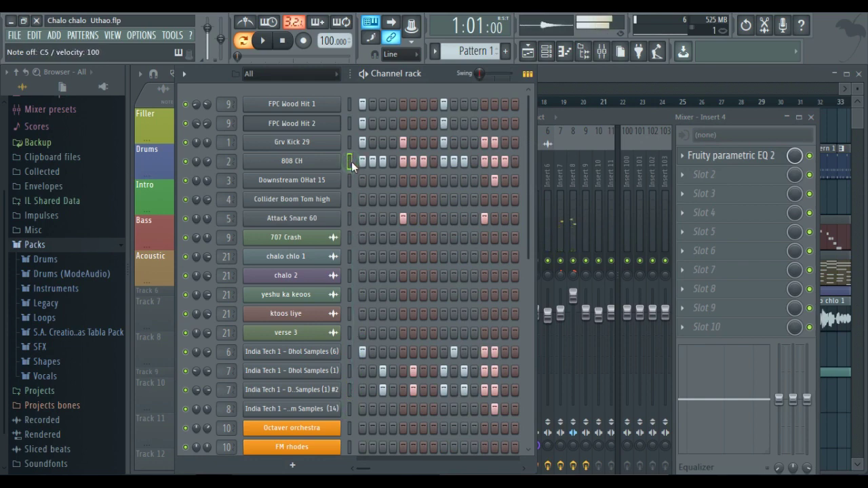
pyautogui.click(349, 145)
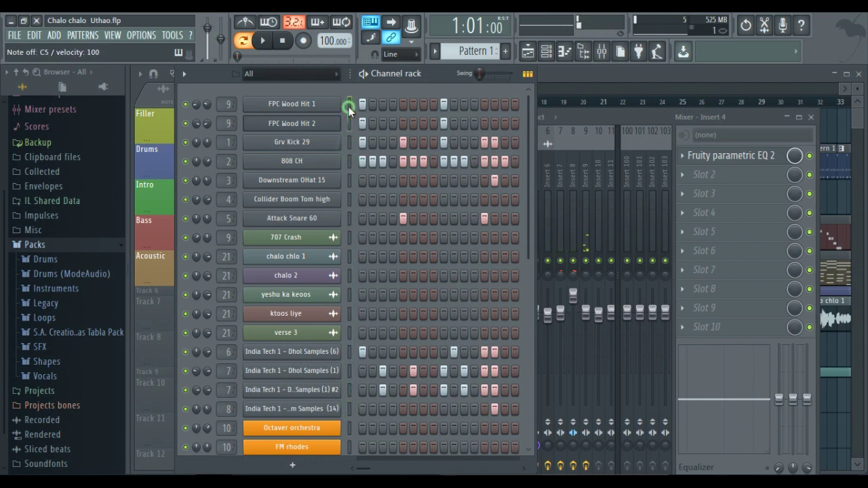
pyautogui.click(349, 219)
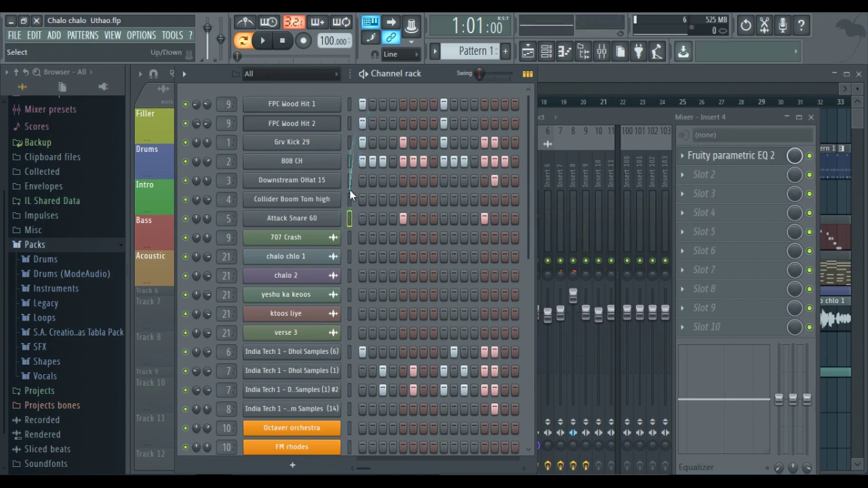
pyautogui.click(350, 185)
pyautogui.click(349, 199)
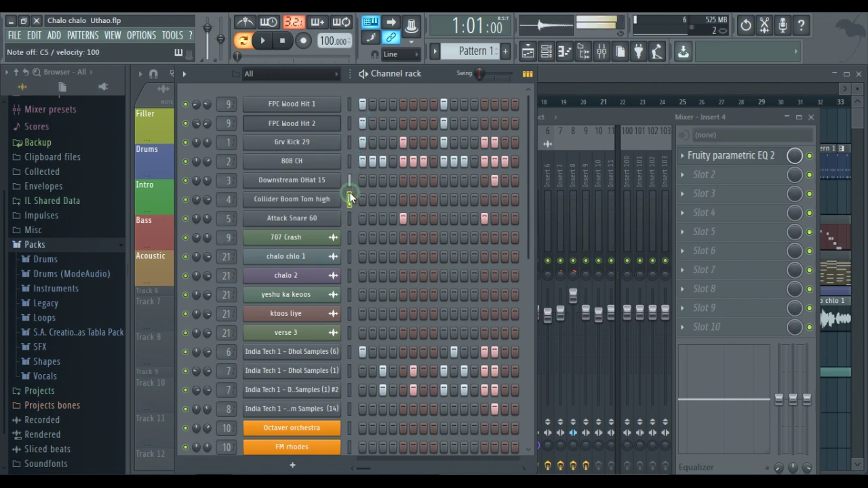
# Widen the mixer to show the inserts up to Insert 18 and reposition it over the channel rack
pyautogui.click(574, 114)
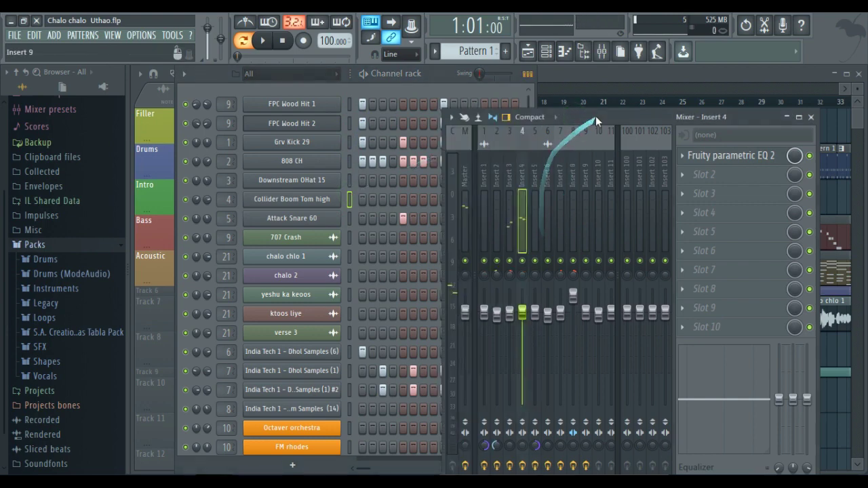
pyautogui.moveTo(596, 116); pyautogui.dragTo(414, 117)
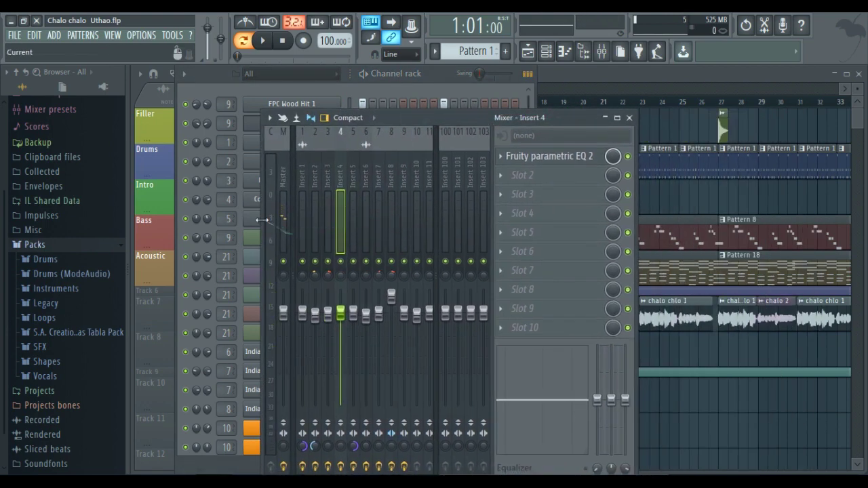
pyautogui.moveTo(260, 220); pyautogui.dragTo(170, 223)
pyautogui.moveTo(384, 114); pyautogui.dragTo(457, 113)
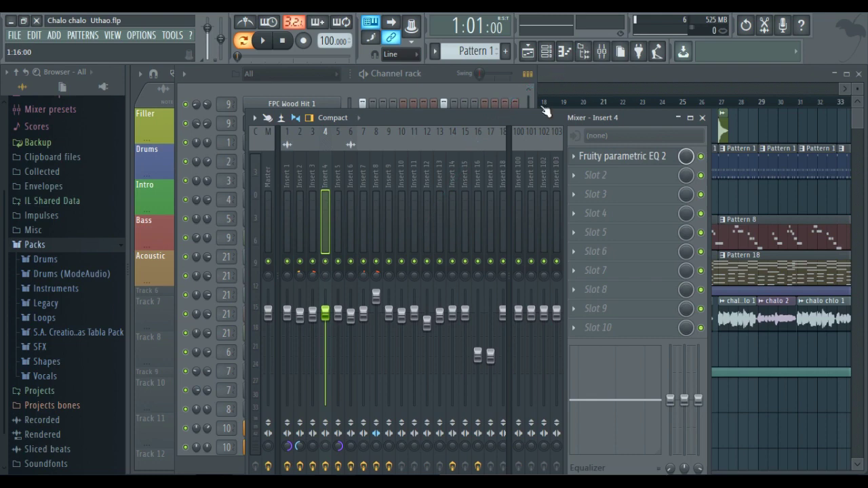
pyautogui.moveTo(417, 118); pyautogui.dragTo(416, 92)
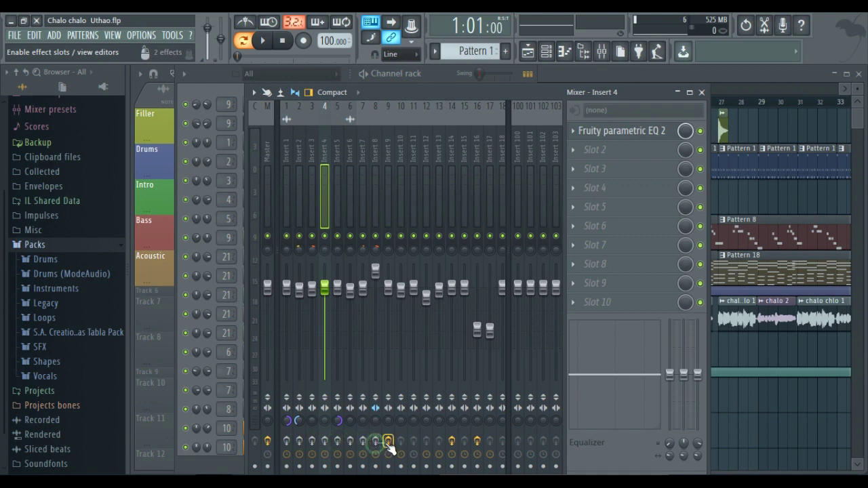
# Compare the mix with the effect slots of Inserts 1 to 9 disabled against the same mix with them re-enabled
pyautogui.press('space')
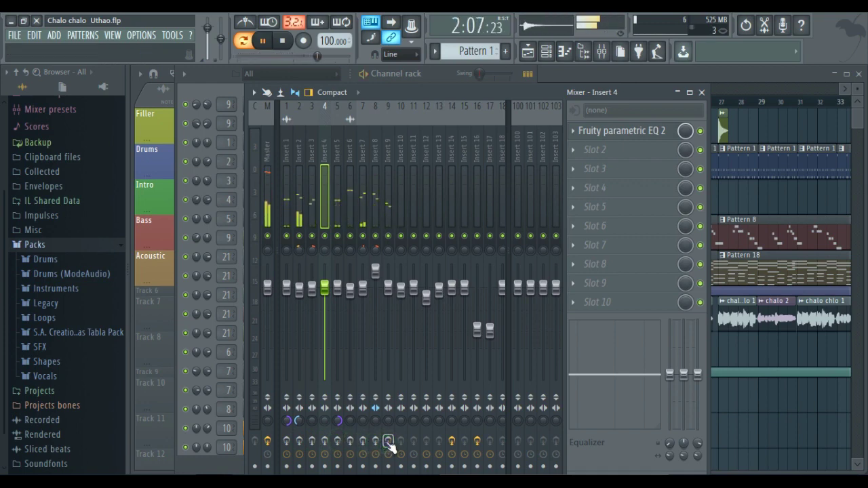
pyautogui.press('space')
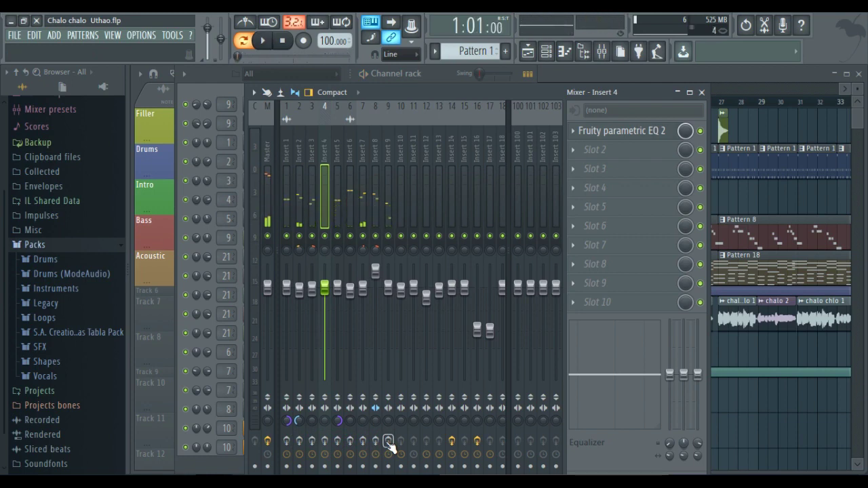
pyautogui.click(389, 443)
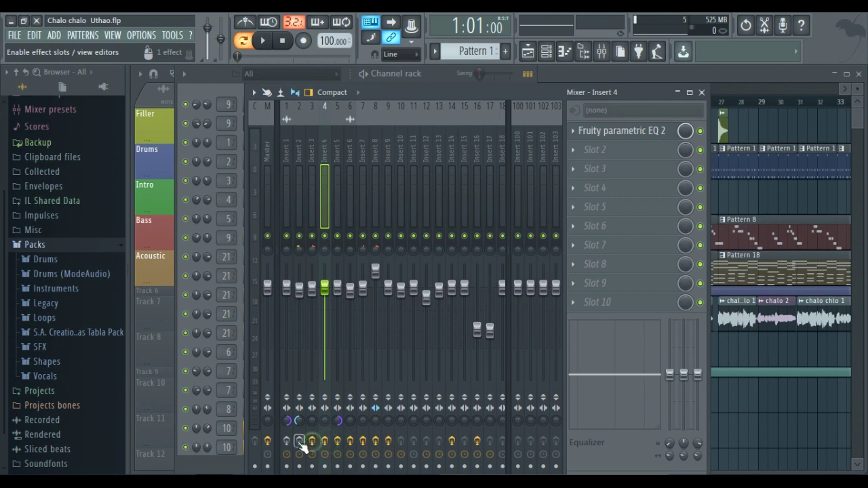
pyautogui.press('space')
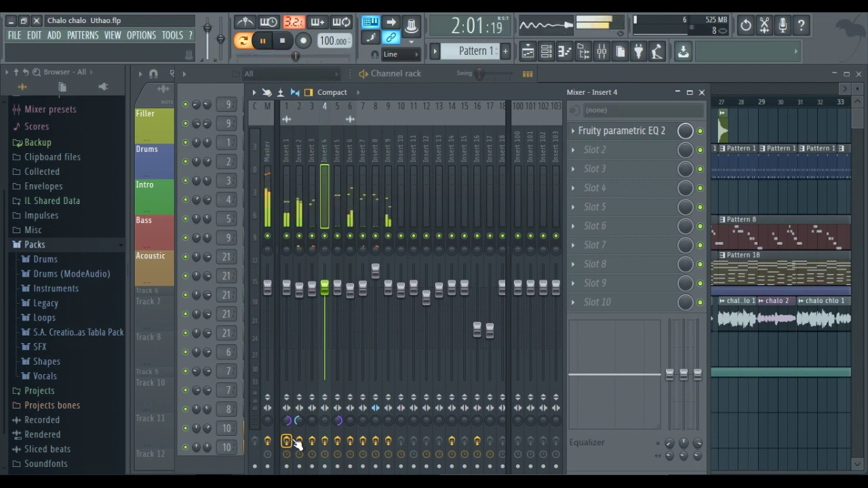
# Stop the pattern playback, bring the playlist forward and set the song's start position to bar 2
pyautogui.press('space')
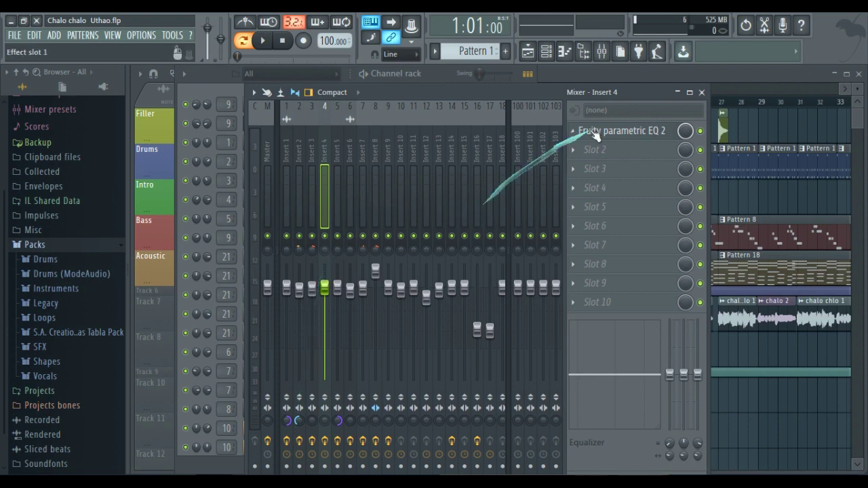
pyautogui.click(671, 73)
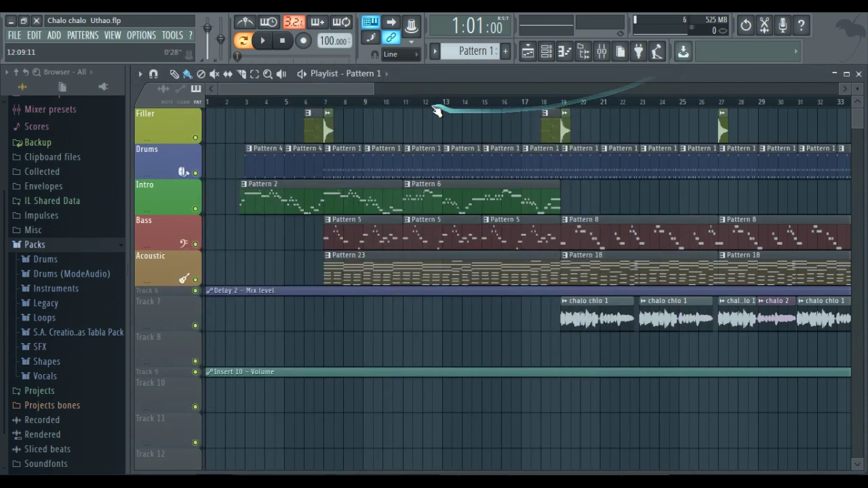
pyautogui.scroll(-5, 426, 107)
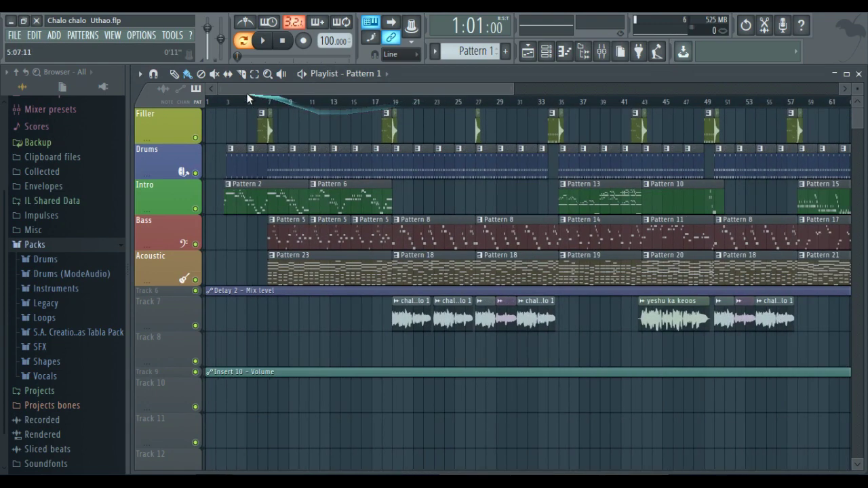
pyautogui.click(226, 102)
pyautogui.moveTo(228, 103); pyautogui.dragTo(222, 106)
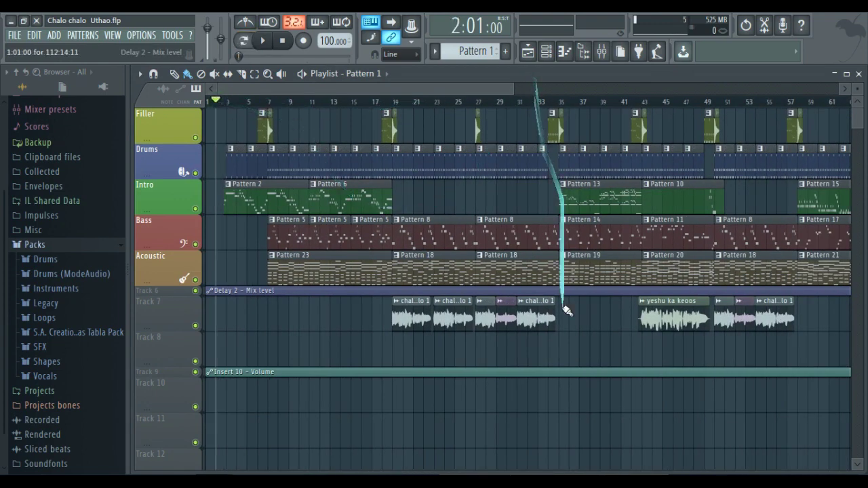
# Play the song from bar 2 and check the mixer's insert levels against the playlist arrangement
pyautogui.click(601, 50)
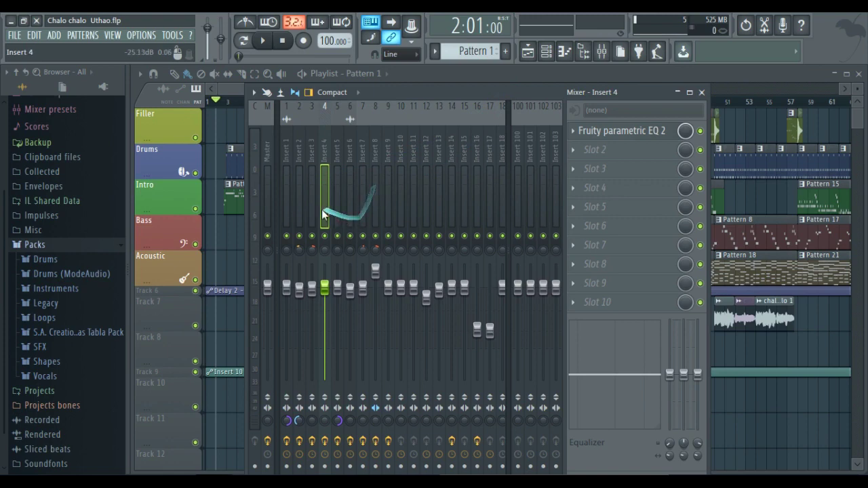
pyautogui.click(467, 70)
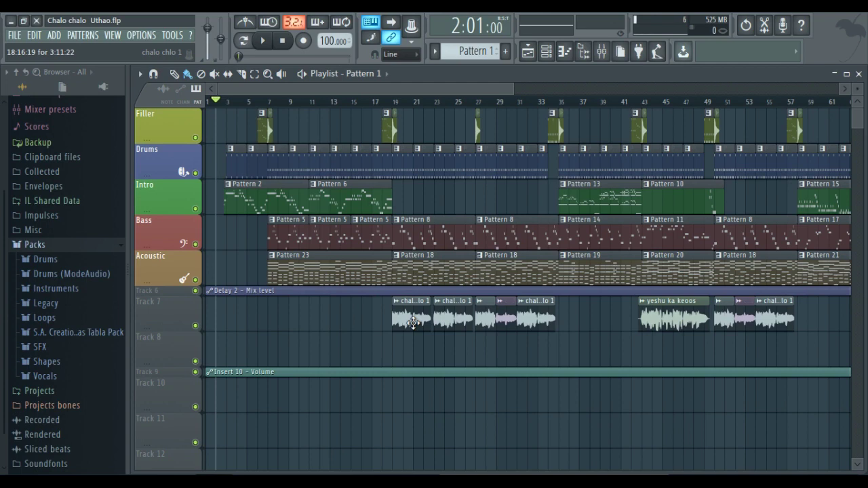
pyautogui.press('space')
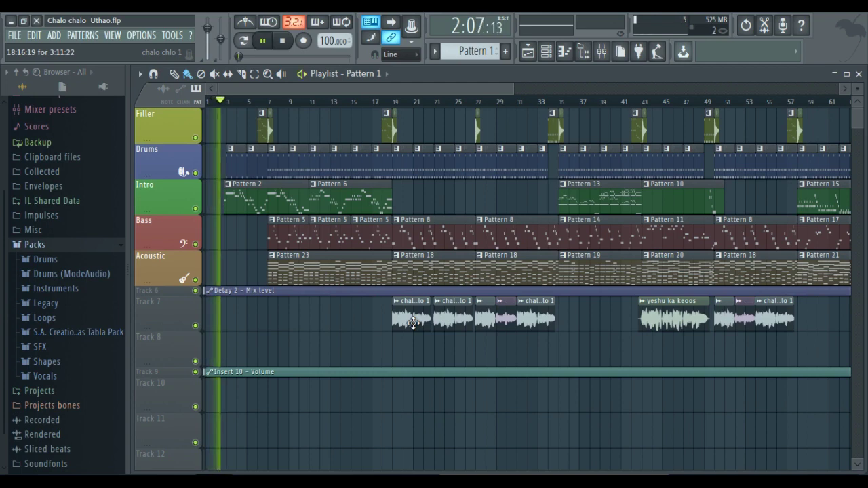
pyautogui.click(603, 53)
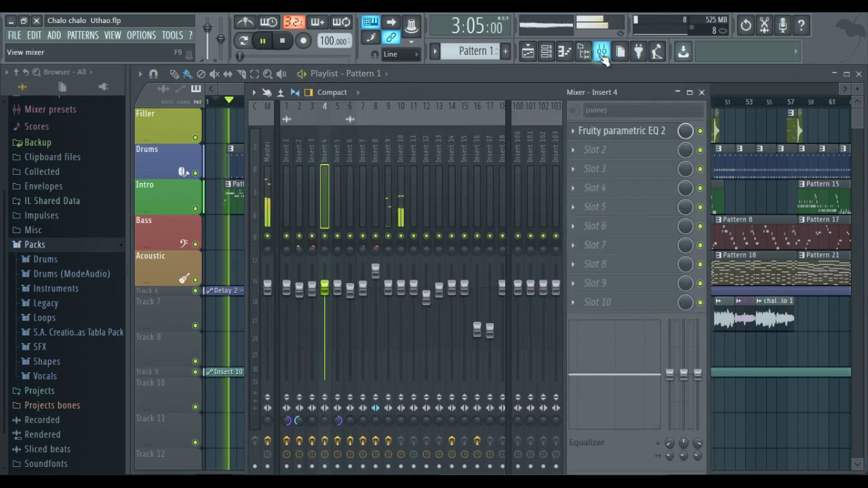
pyautogui.scroll(-4, 460, 211)
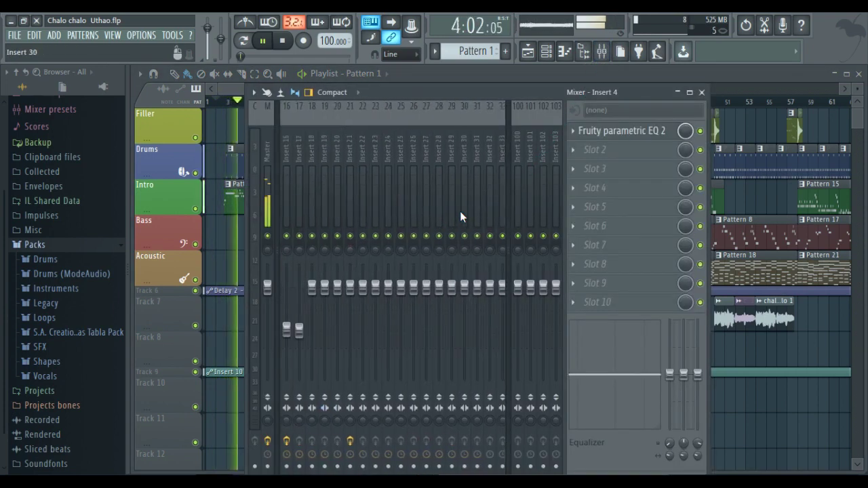
pyautogui.click(489, 77)
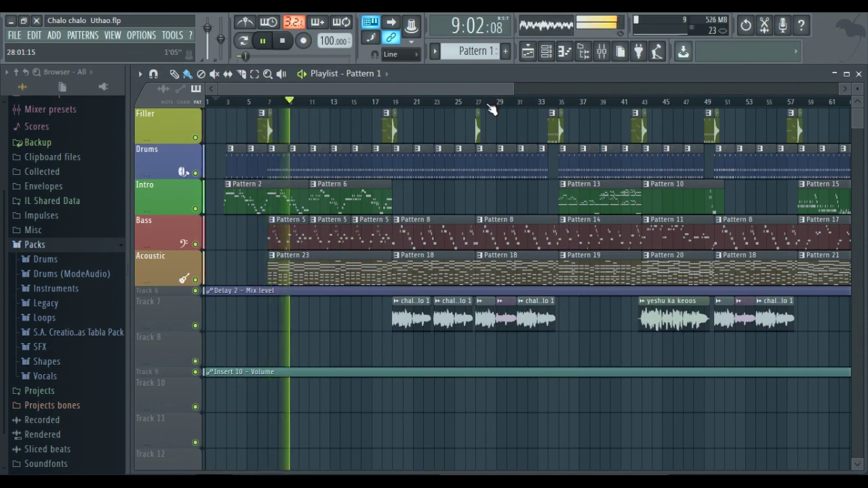
# Lower the Insert 17 fader in the mixer to 49% (-12.9 dB) while the song plays
pyautogui.click(601, 52)
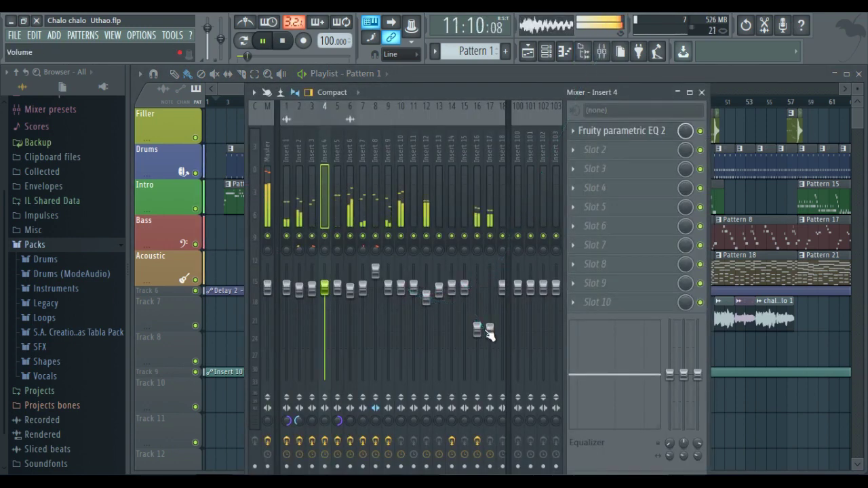
pyautogui.click(489, 331)
pyautogui.moveTo(489, 333); pyautogui.dragTo(489, 337)
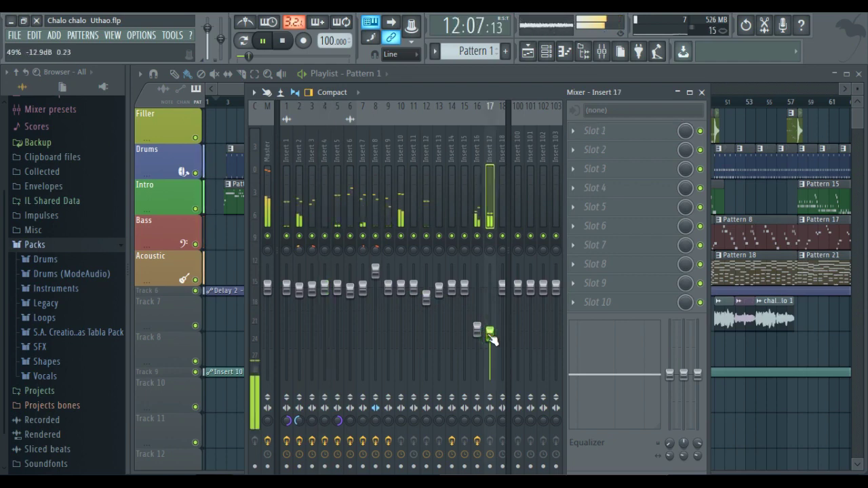
pyautogui.click(493, 218)
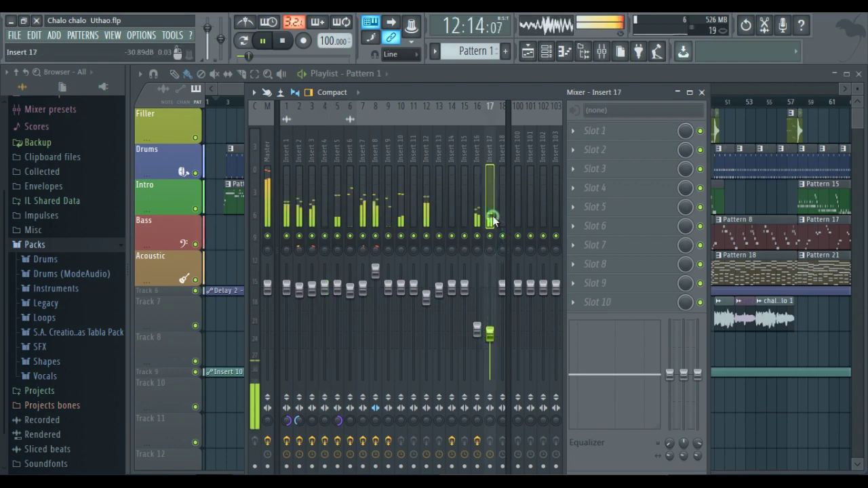
# Enlarge playlist Track 9 to show the Insert 10 volume automation, then return to the mixer and stop playback
pyautogui.click(595, 74)
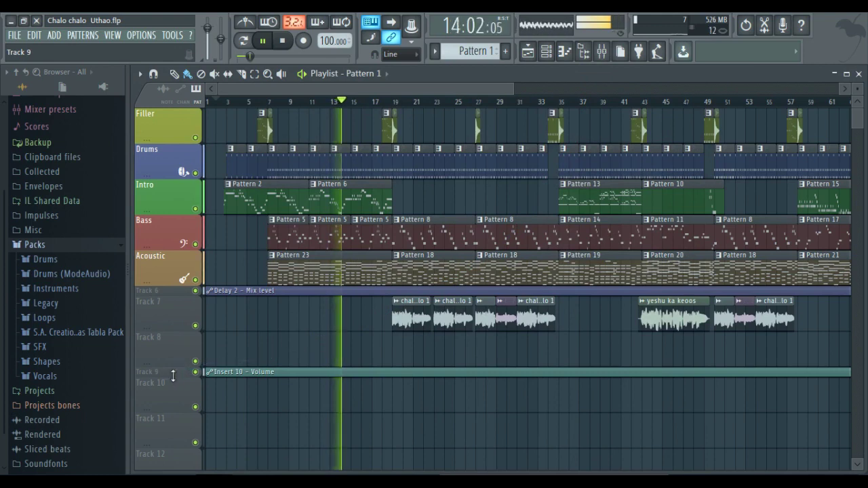
pyautogui.moveTo(174, 375); pyautogui.dragTo(186, 423)
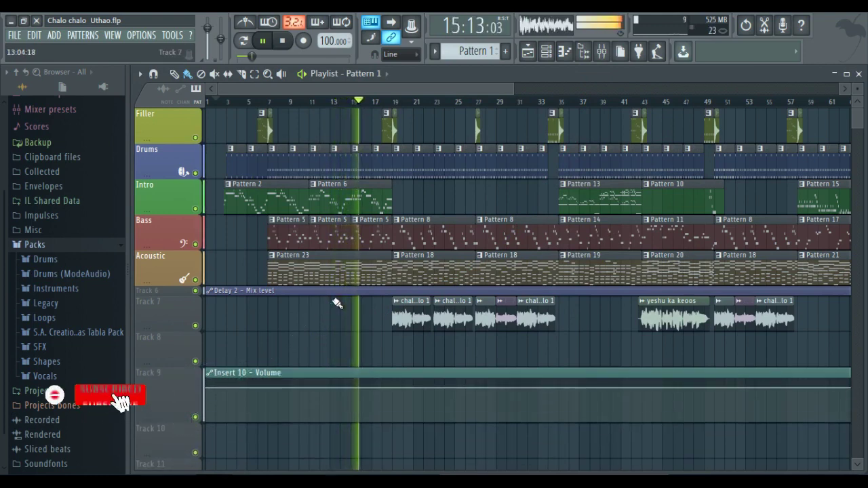
pyautogui.click(603, 52)
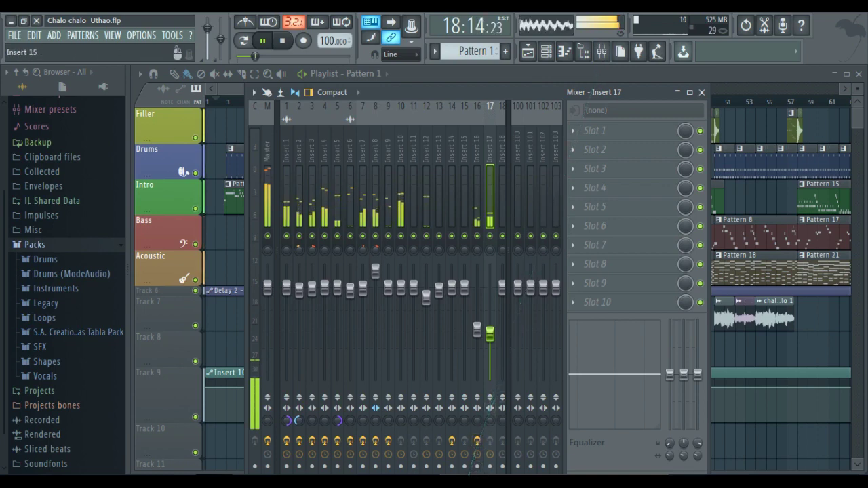
pyautogui.press('space')
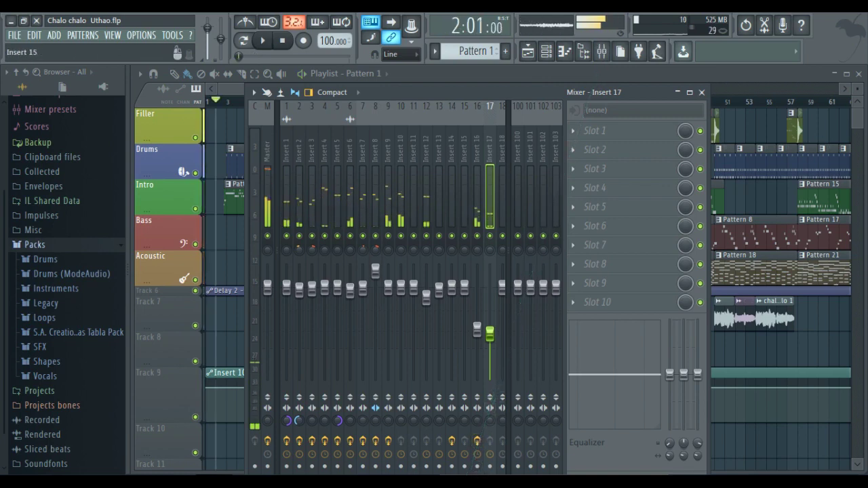